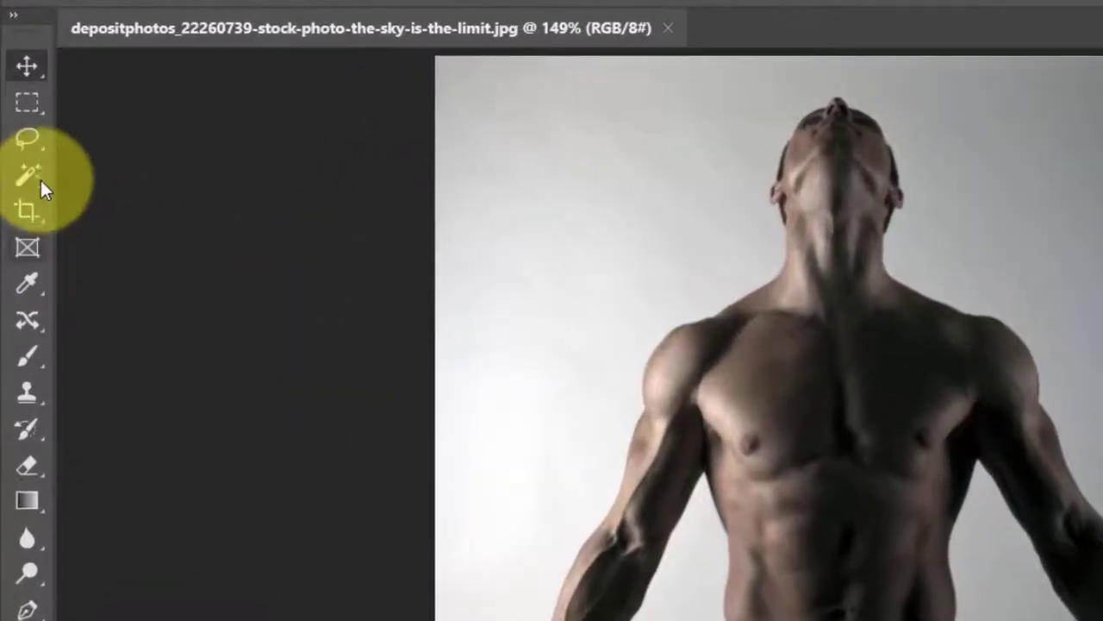
Step: Select the man with Select Subject and refine the edge around his left hand
left_click(13, 127)
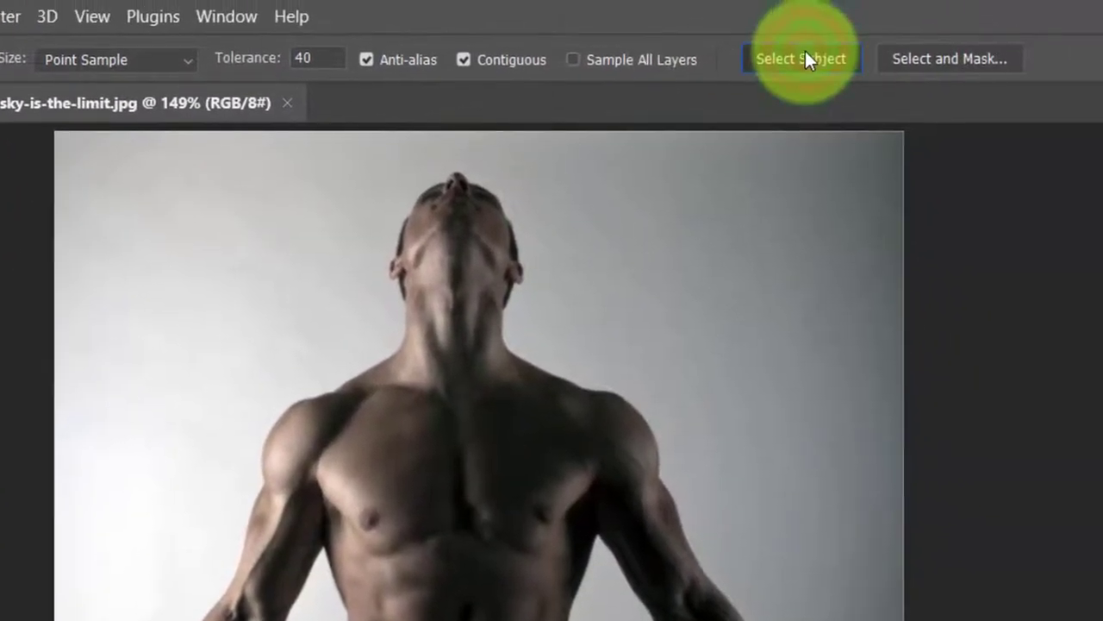
left_click(991, 21)
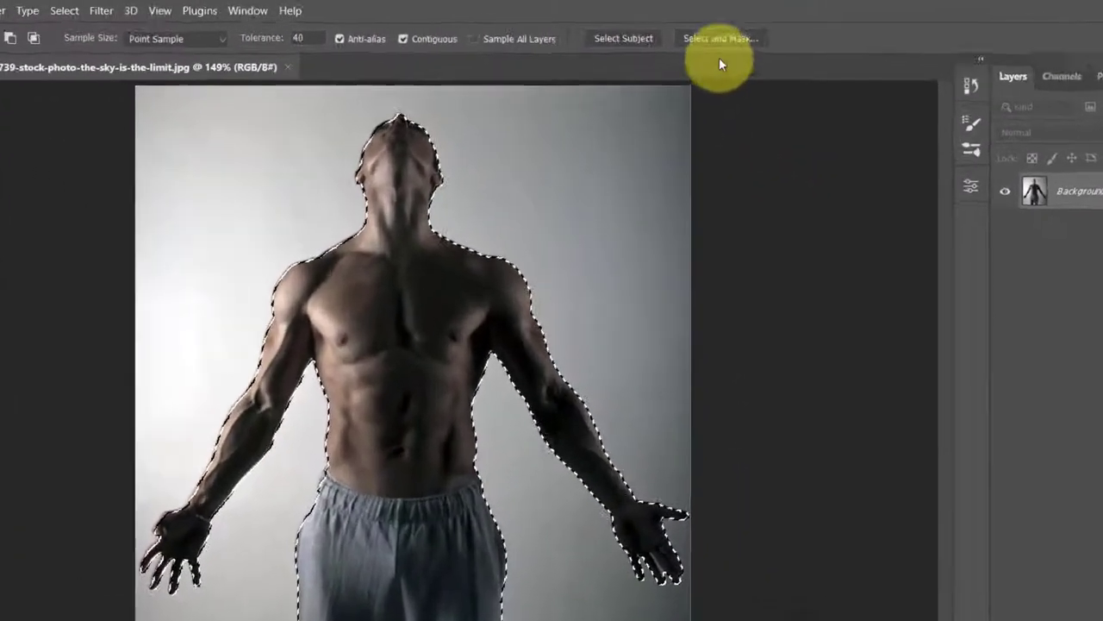
left_click(704, 34)
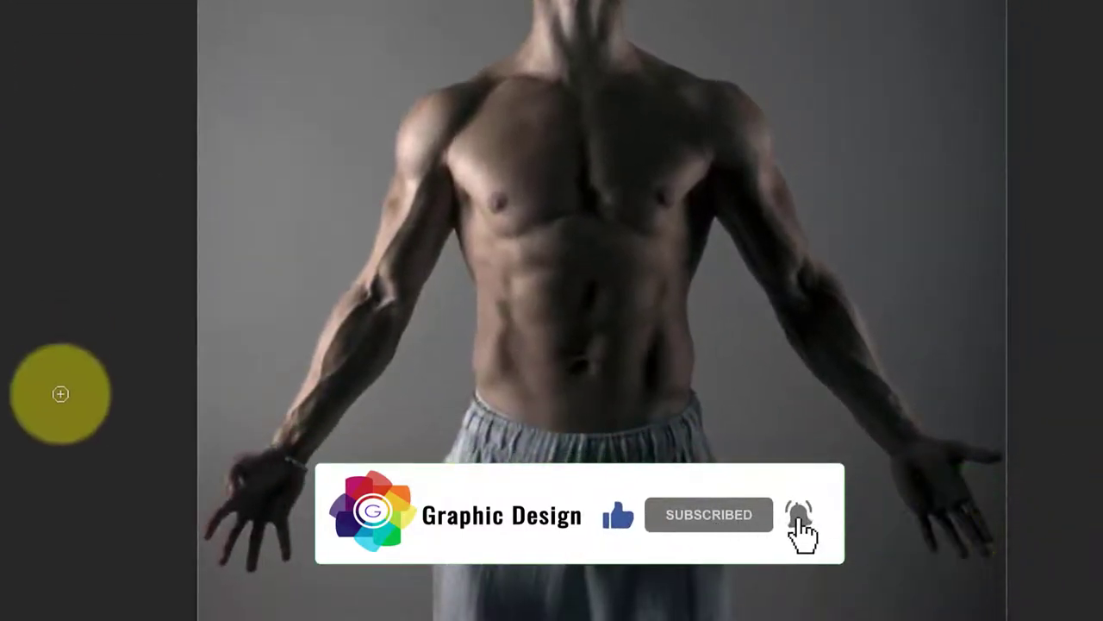
left_click(235, 496)
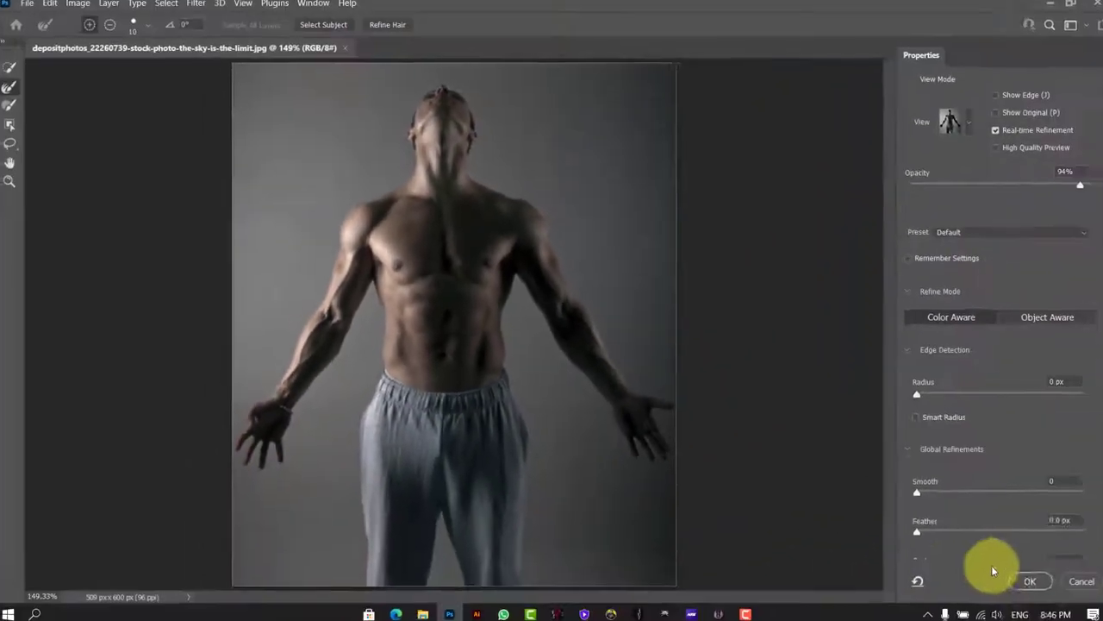
left_click(1022, 581)
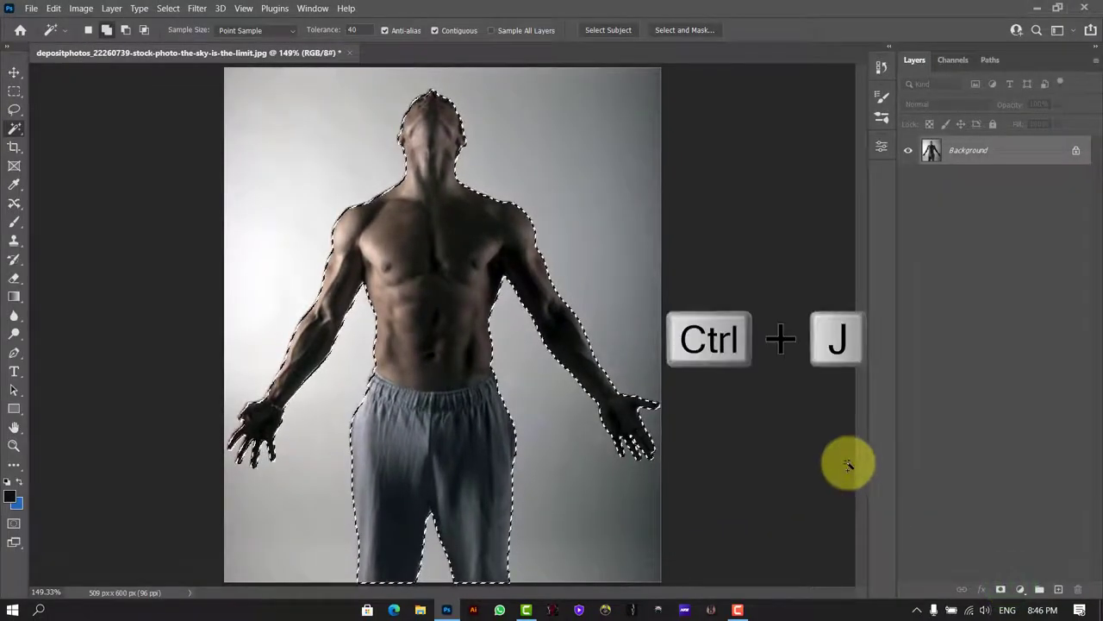
Step: Copy the selected man onto Layer 1 and desaturate it
key("ctrl+j")
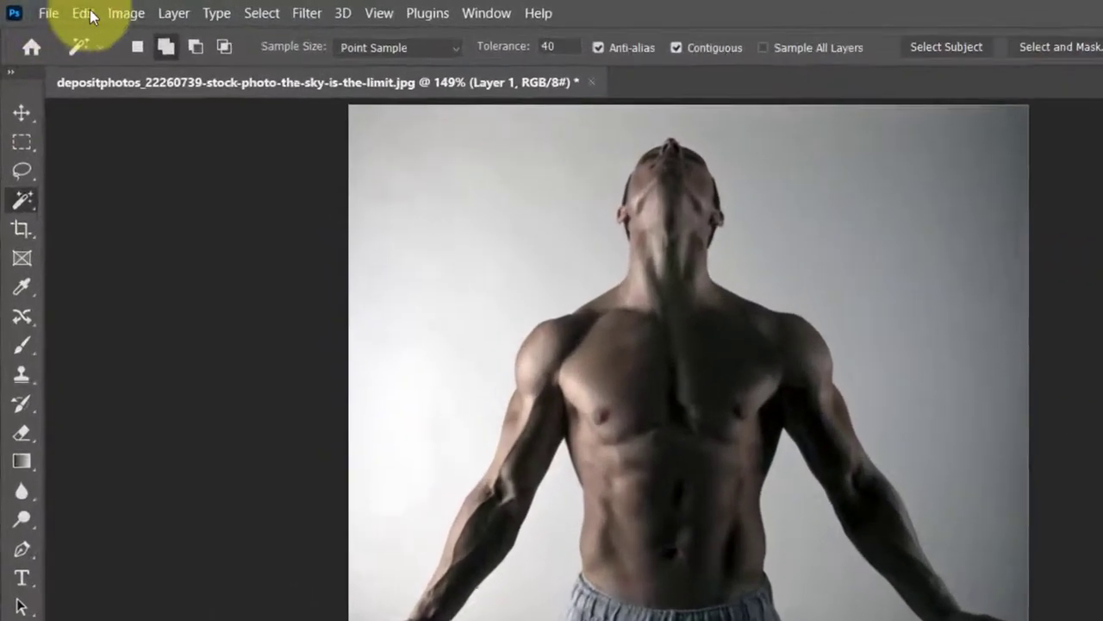
left_click(81, 8)
mouse_move(181, 74)
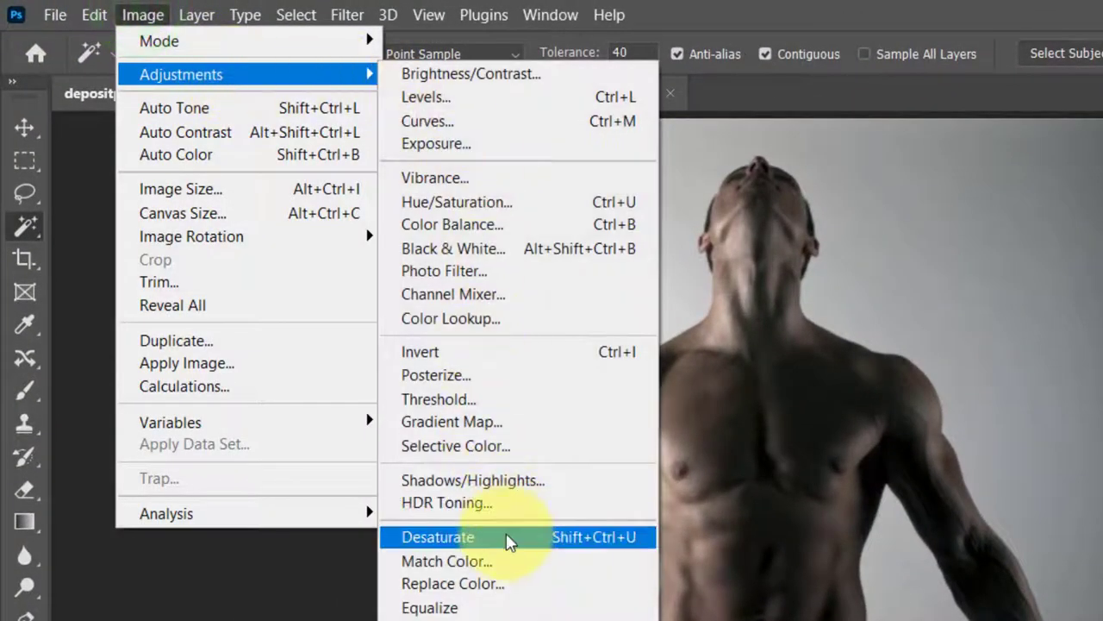
left_click(507, 536)
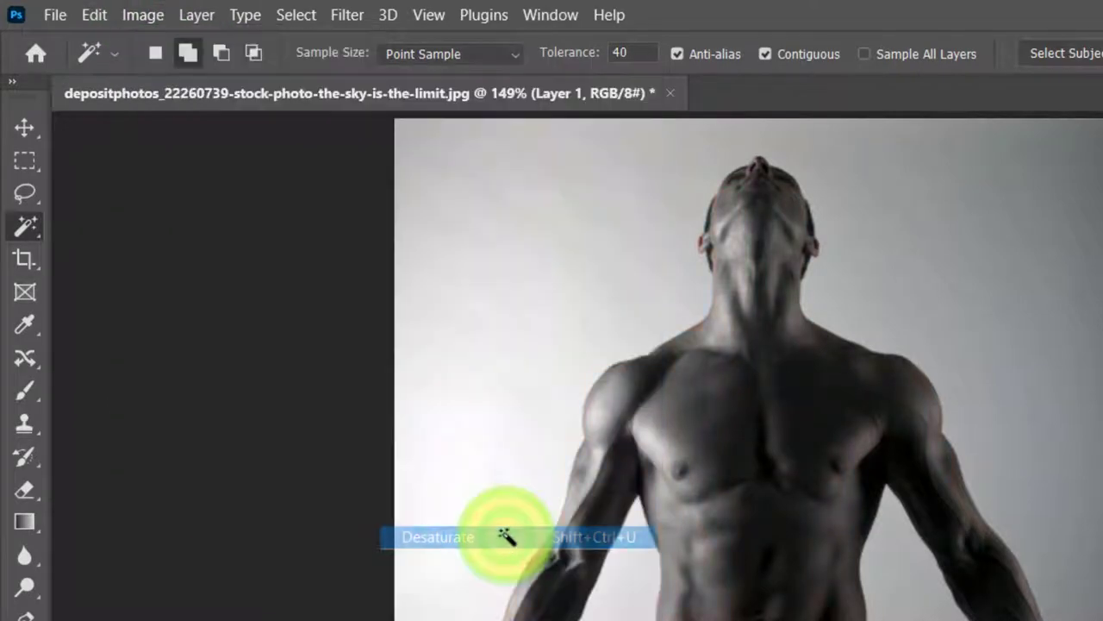
left_click(348, 16)
Step: Apply Artistic > Plastic Wrap to the greyscale man with Highlight 20, Detail 15 and a tweaked Smoothness
left_click(464, 140)
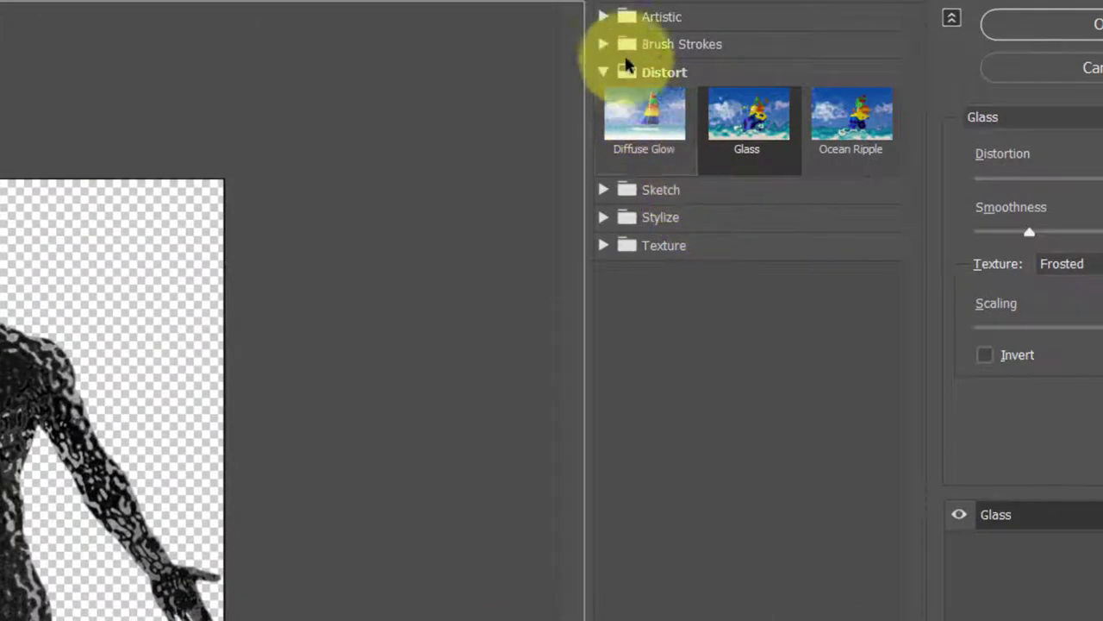
left_click(602, 19)
left_click(869, 238)
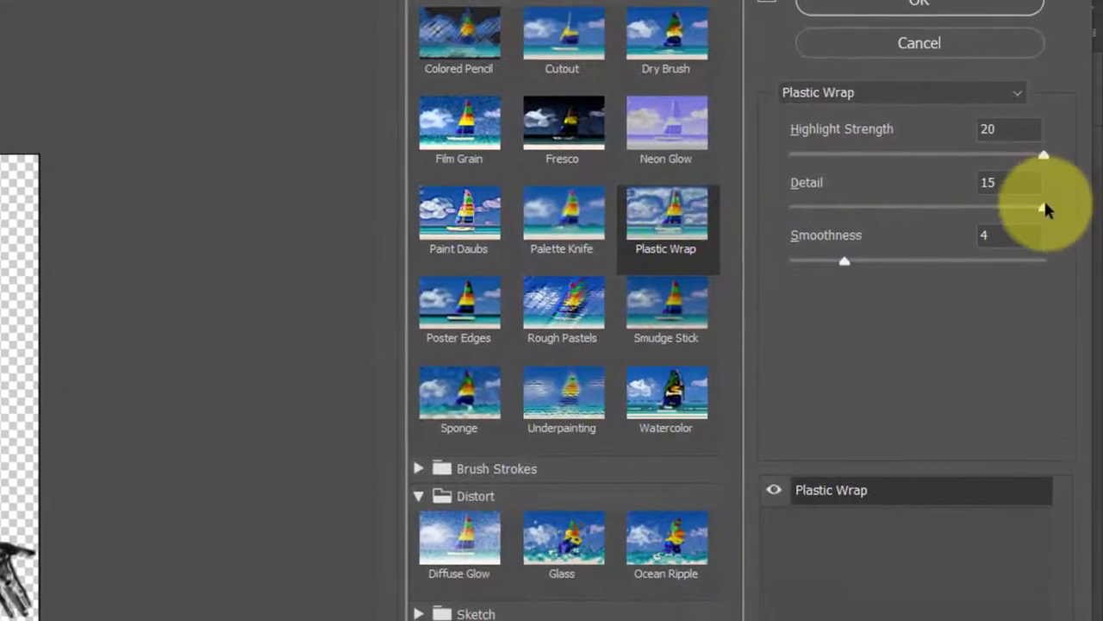
left_click(1043, 207)
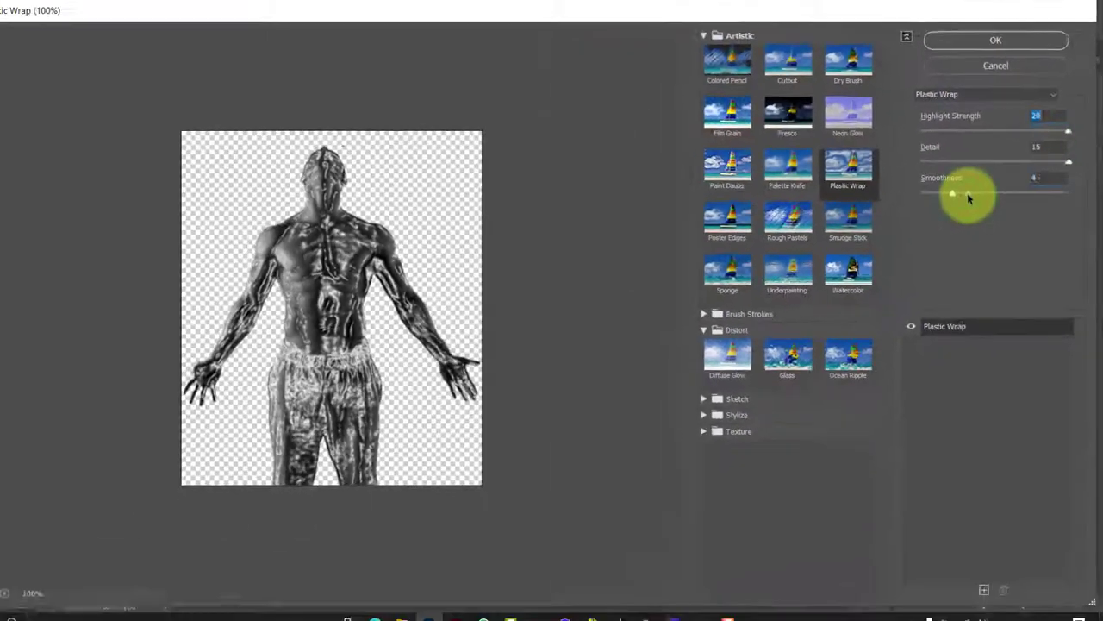
left_click(965, 195)
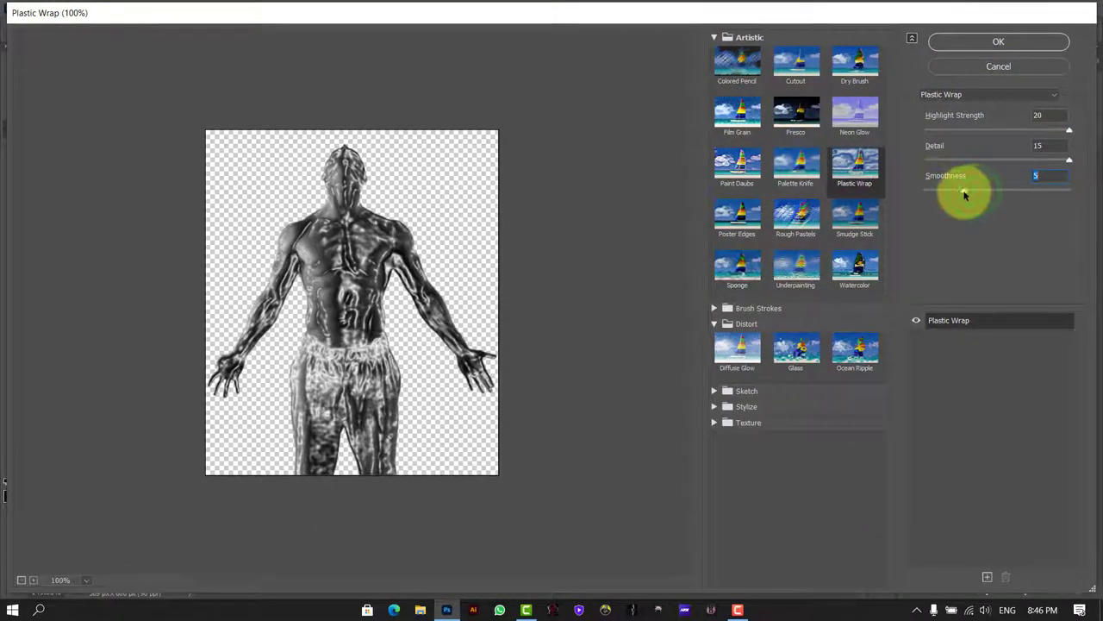
key("Up")
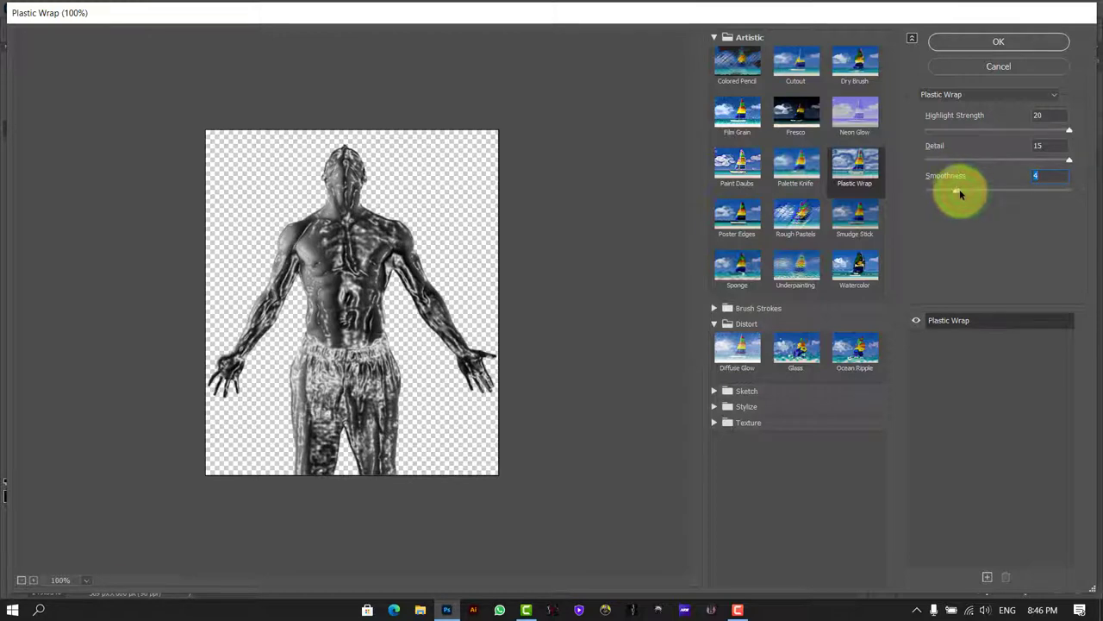
left_click(1028, 50)
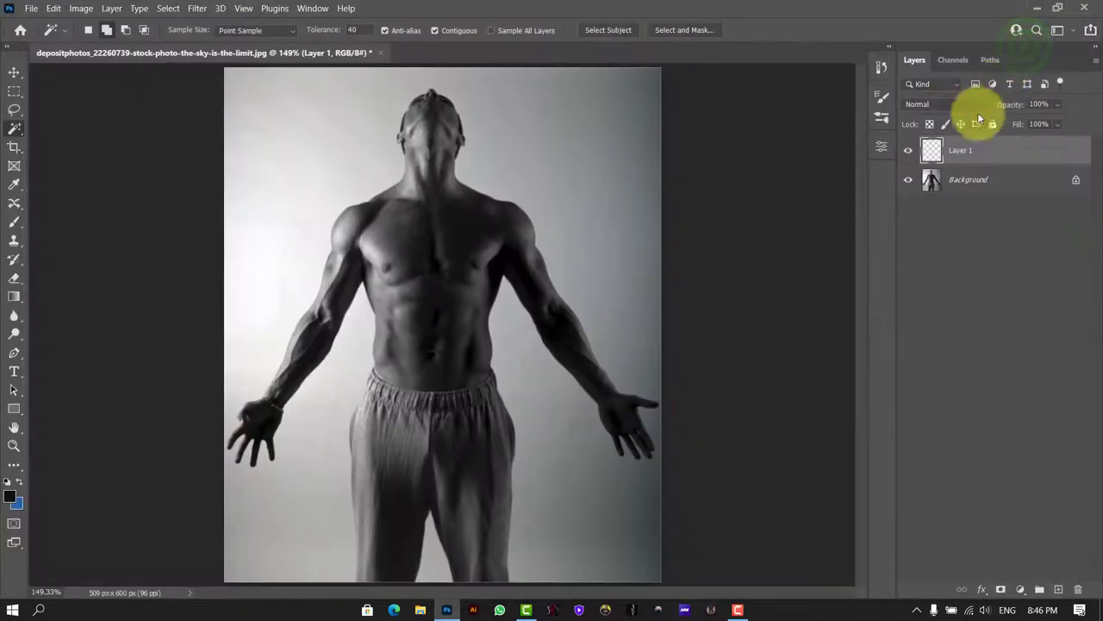
Step: Invert the plastic-wrapped man and set his layer to Screen blend mode
key("ctrl+i")
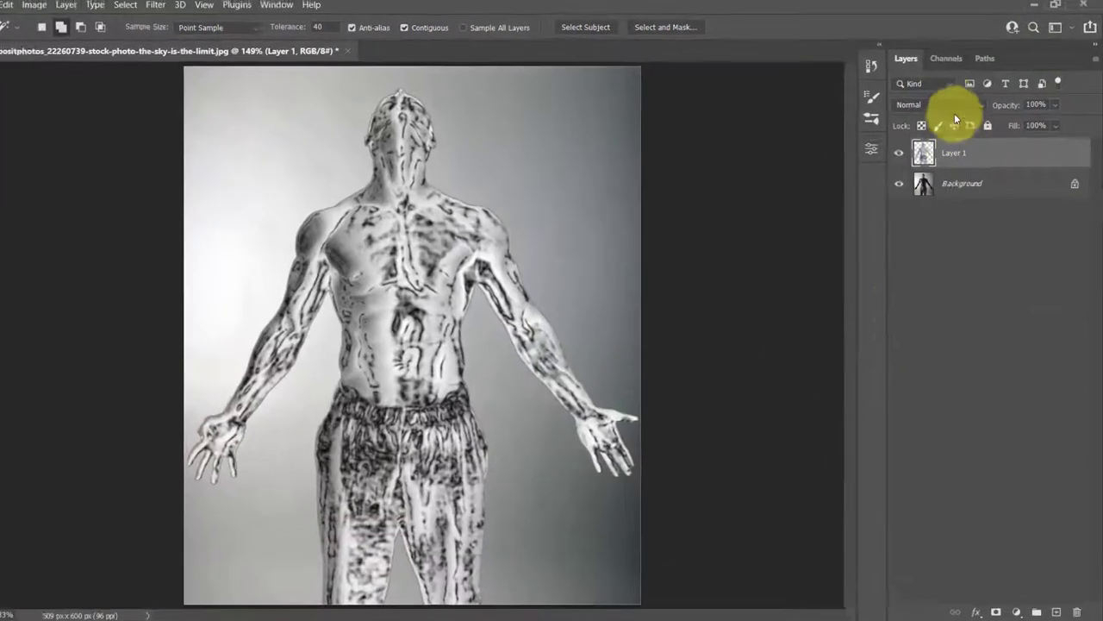
left_click(949, 104)
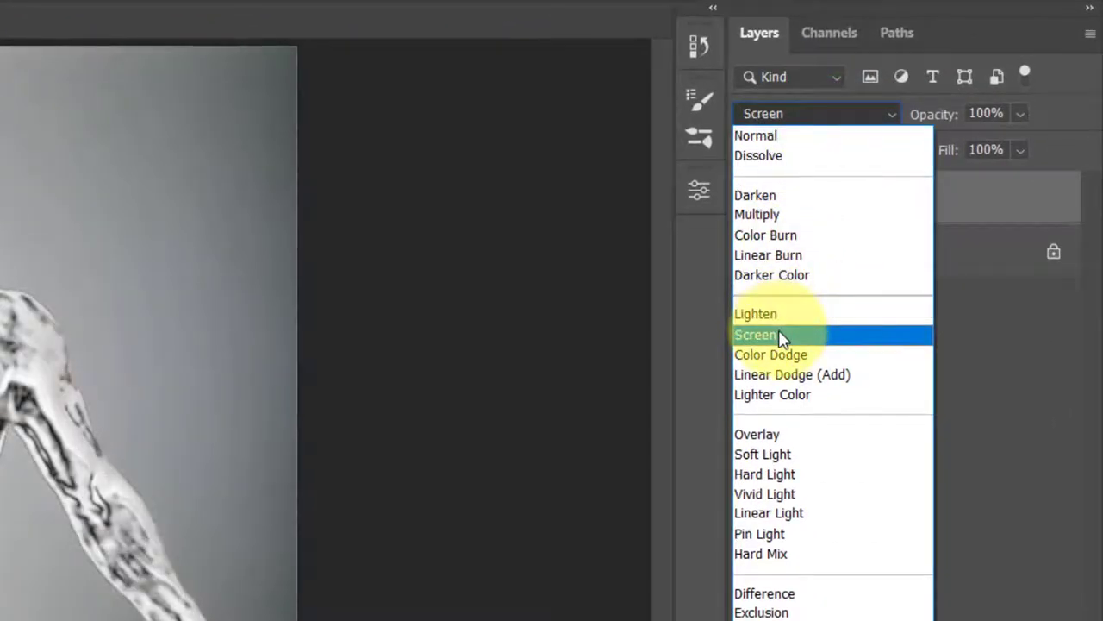
left_click(782, 335)
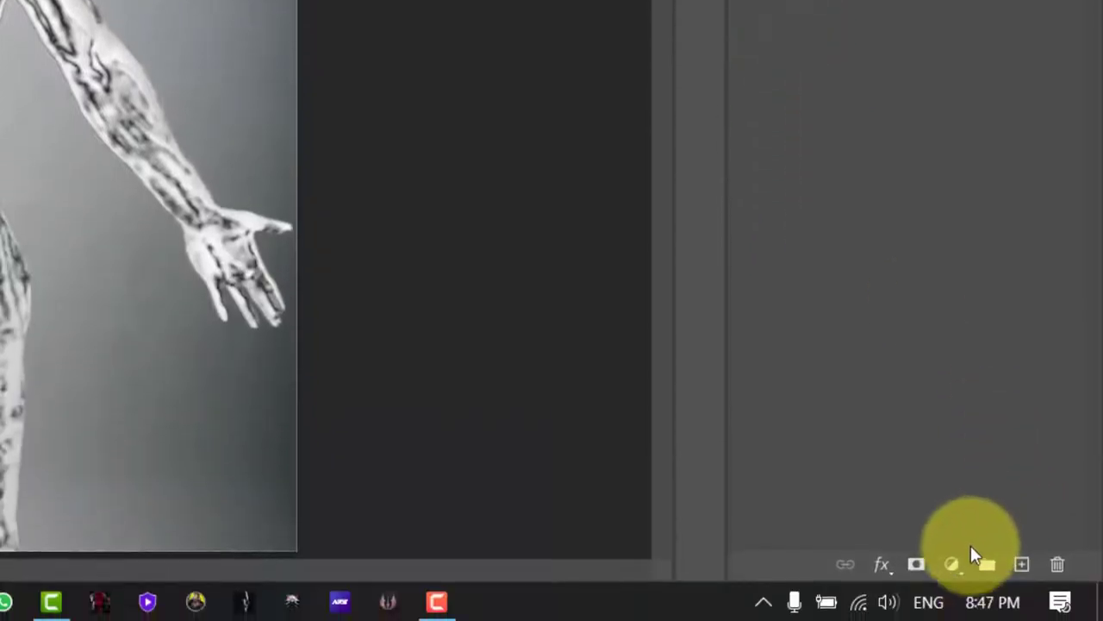
Step: Add a clipped, colorized Hue/Saturation layer tinting him blue at Hue 222, Saturation 25
left_click(959, 567)
left_click(963, 316)
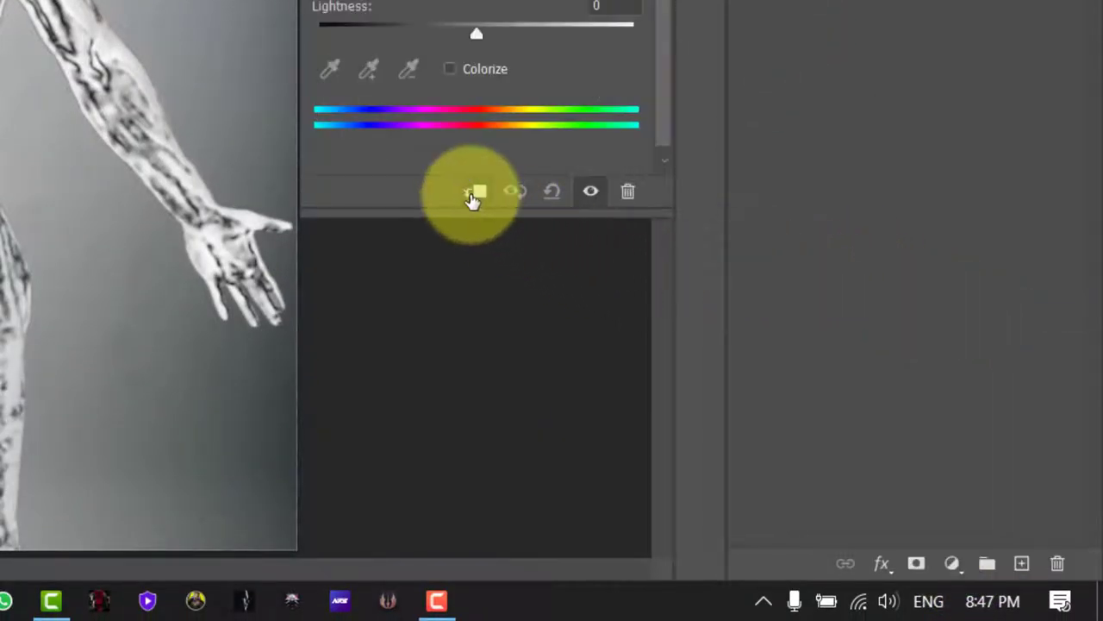
left_click(474, 193)
left_click(450, 69)
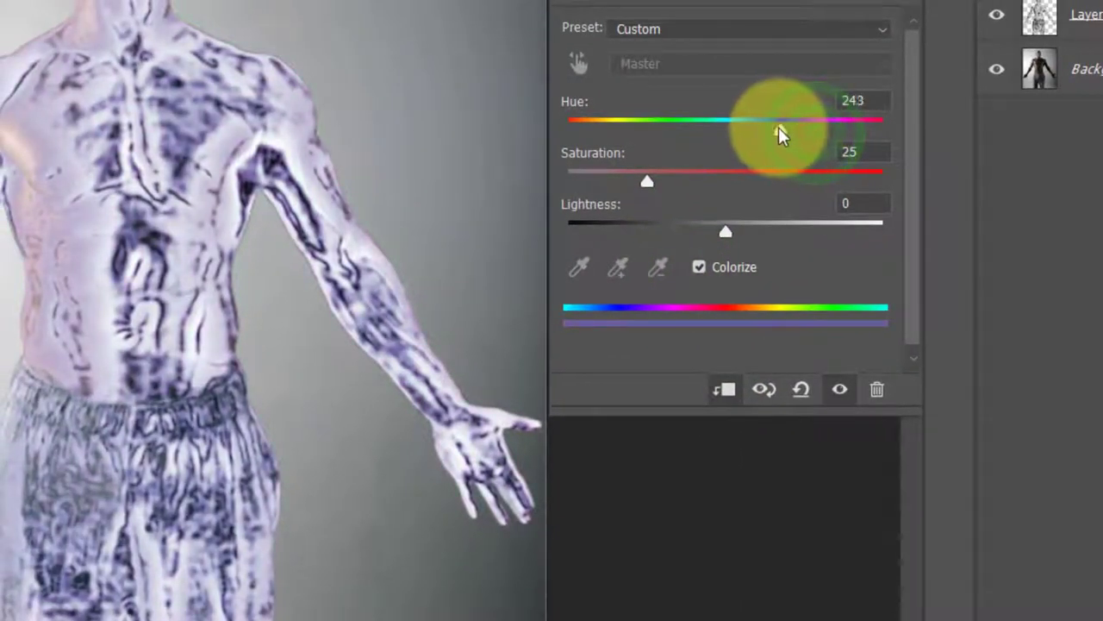
left_click_drag(779, 128, 760, 129)
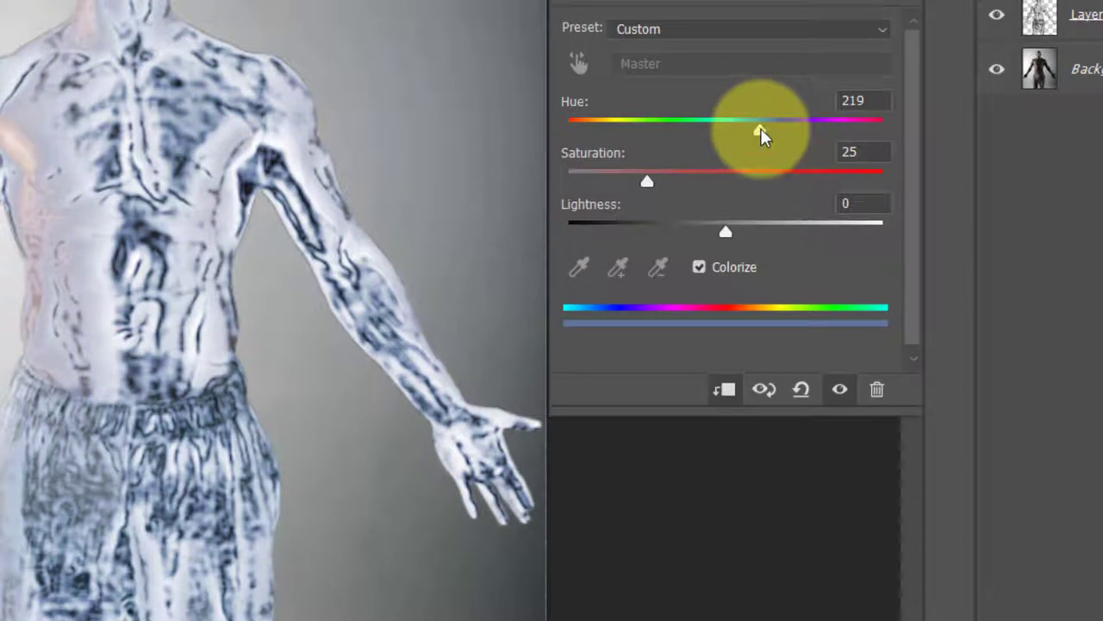
left_click_drag(760, 127, 763, 126)
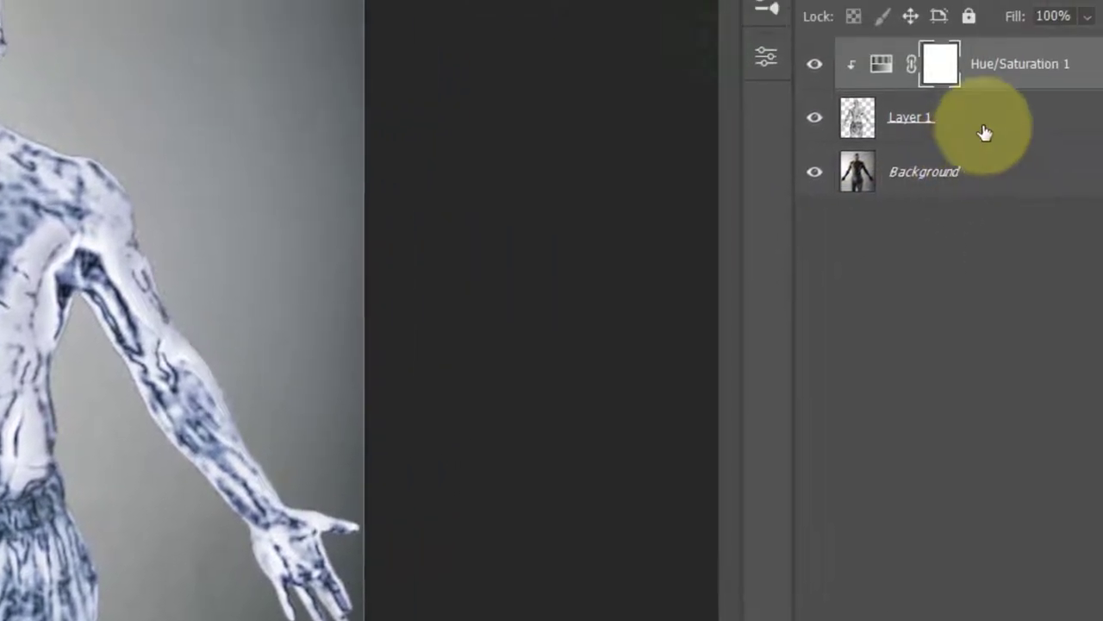
Step: Group Layer 1 into Group 1, clip Hue/Saturation 1 to the group, and duplicate Layer 1
left_click(926, 158)
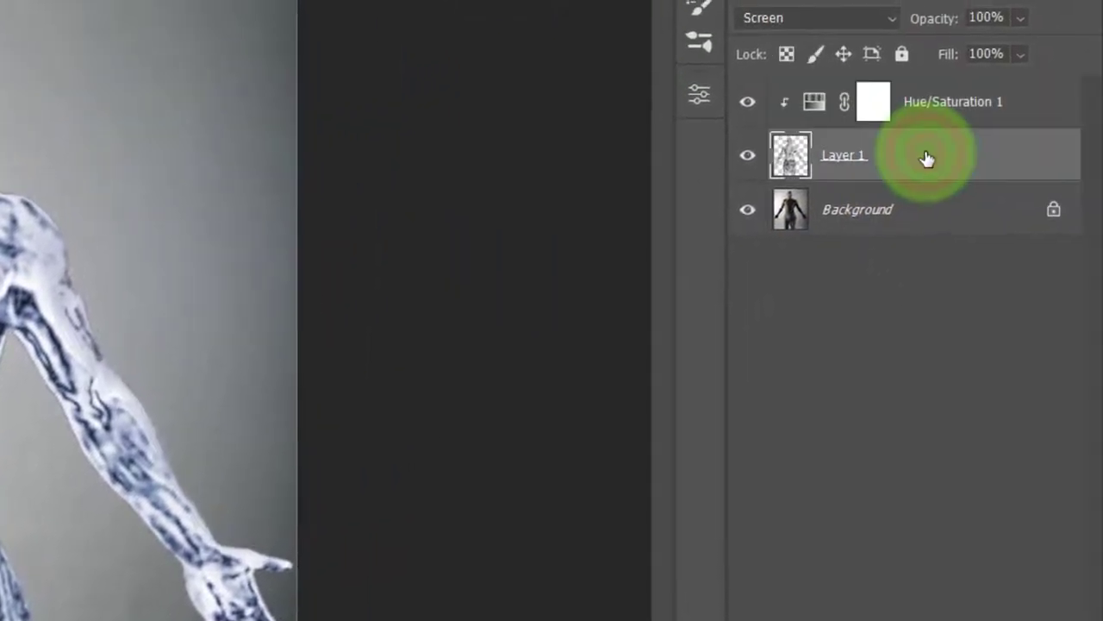
key("ctrl+g")
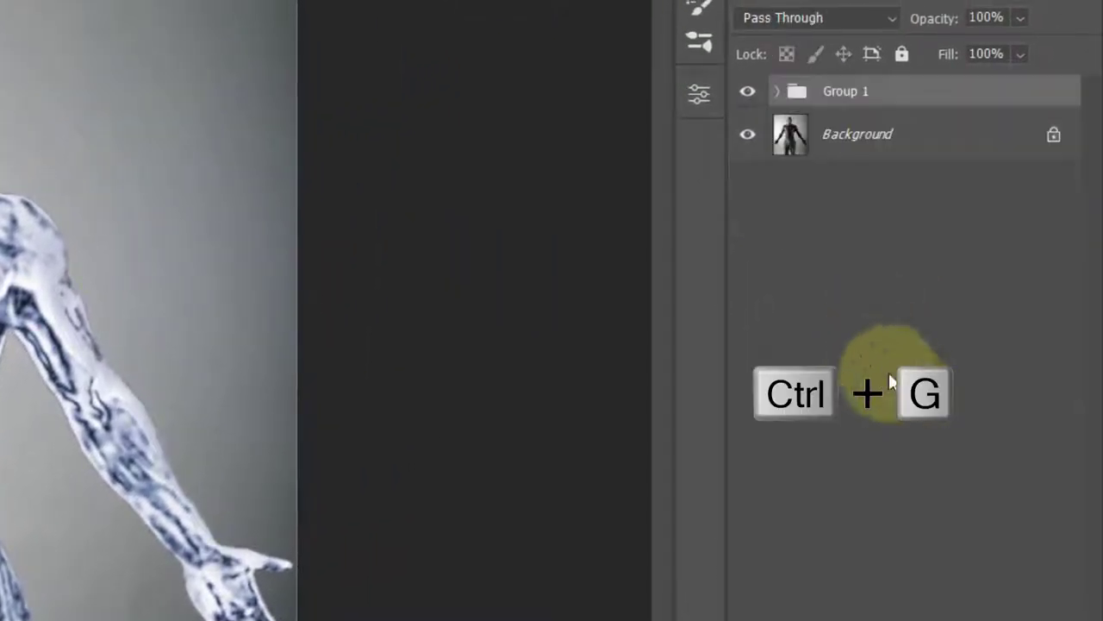
left_click(775, 93)
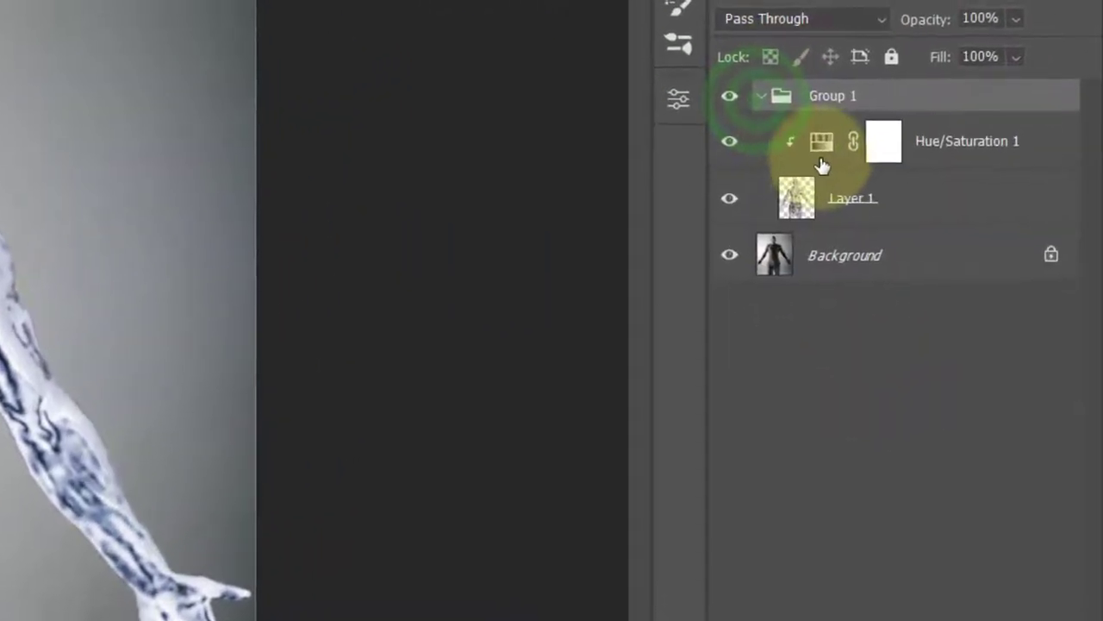
left_click_drag(710, 197, 699, 114)
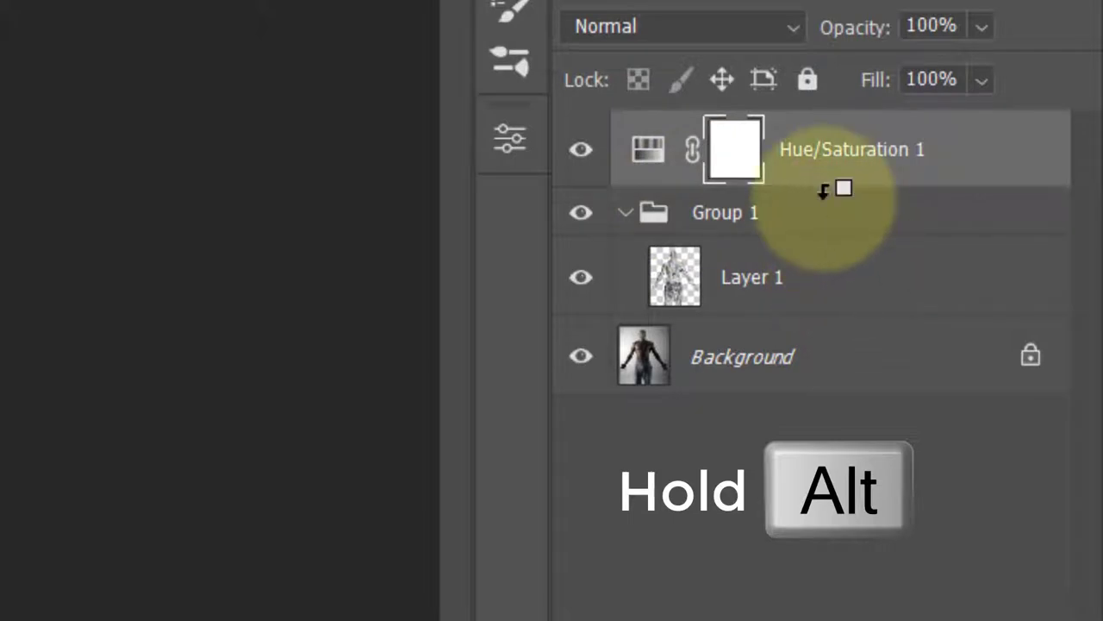
left_click(824, 189, "alt")
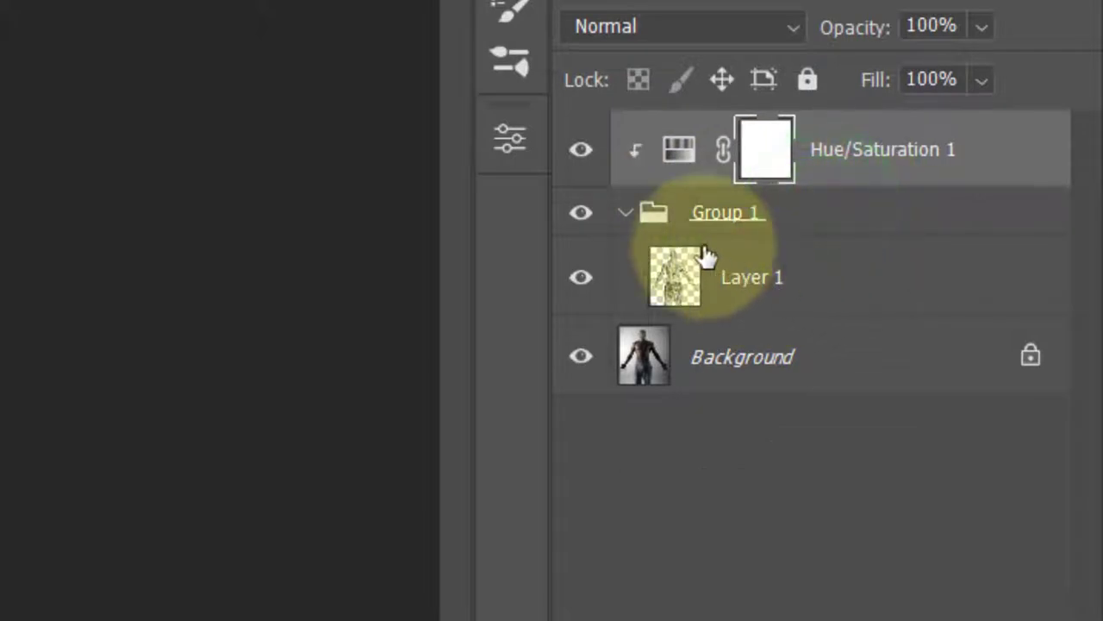
left_click(689, 281)
key("ctrl+j")
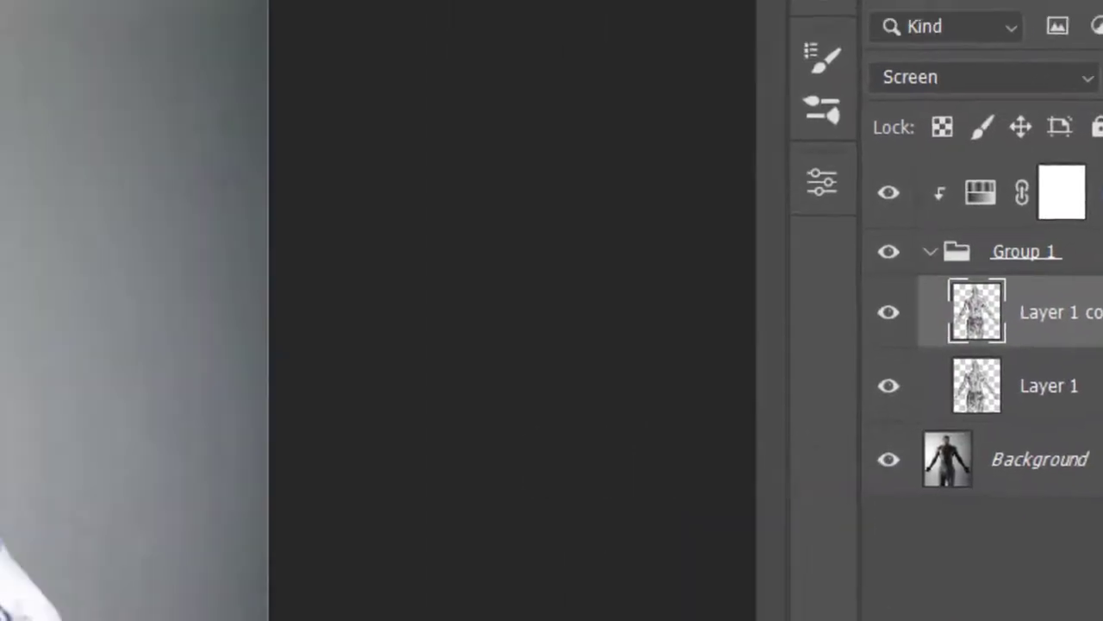
Step: Apply a Frosted Glass filter to Layer 1 copy: Distortion 15, Smoothness 5, Scaling 102%
left_click(262, 17)
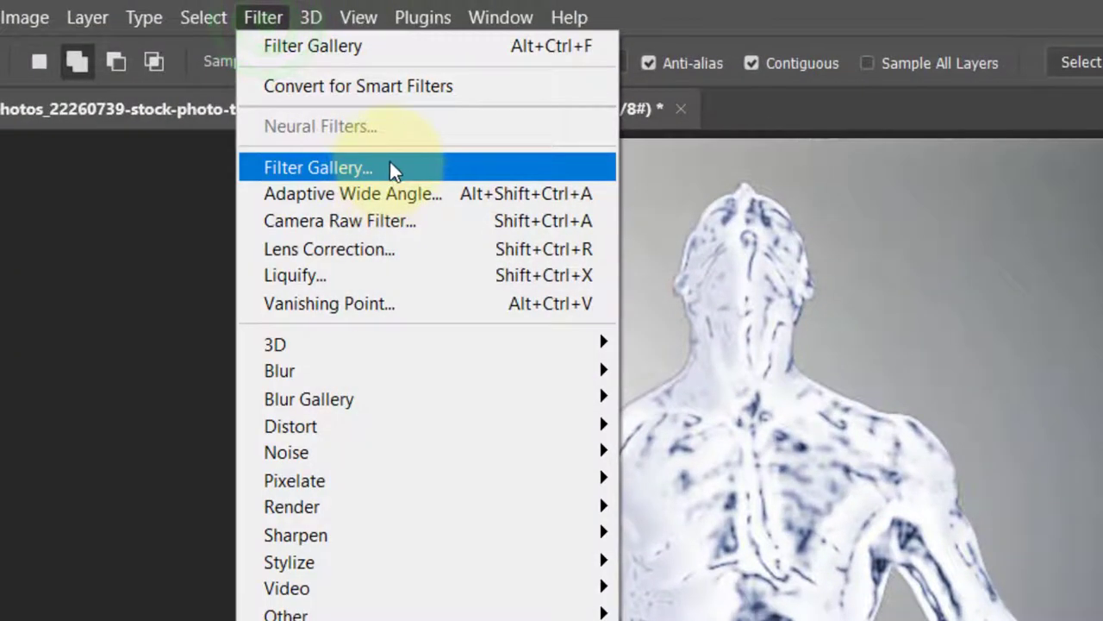
left_click(389, 163)
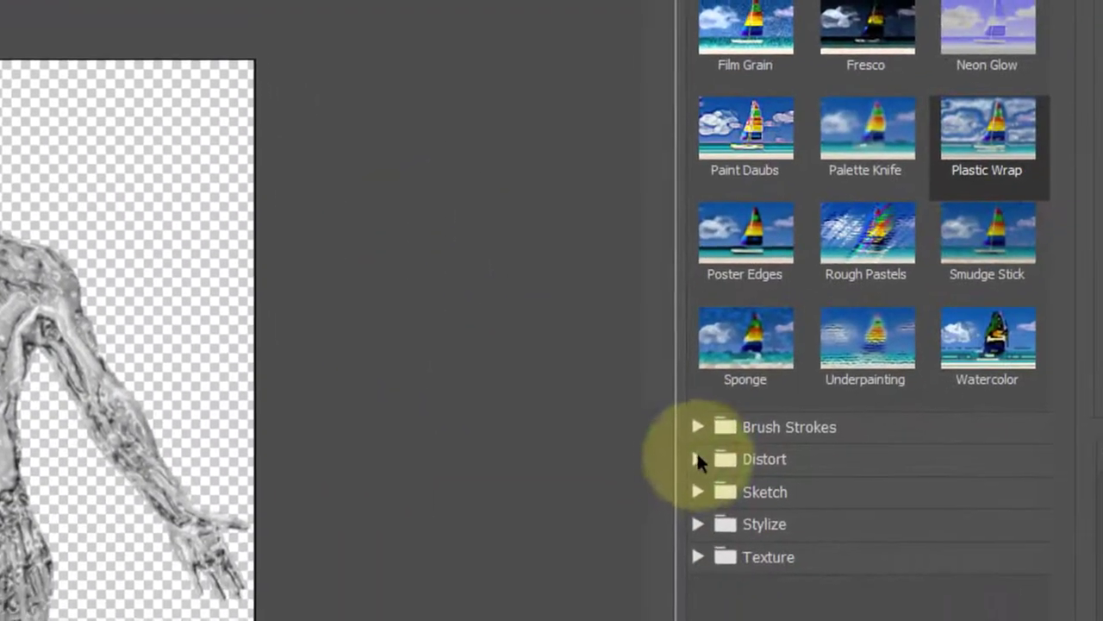
left_click(692, 457)
left_click(862, 504)
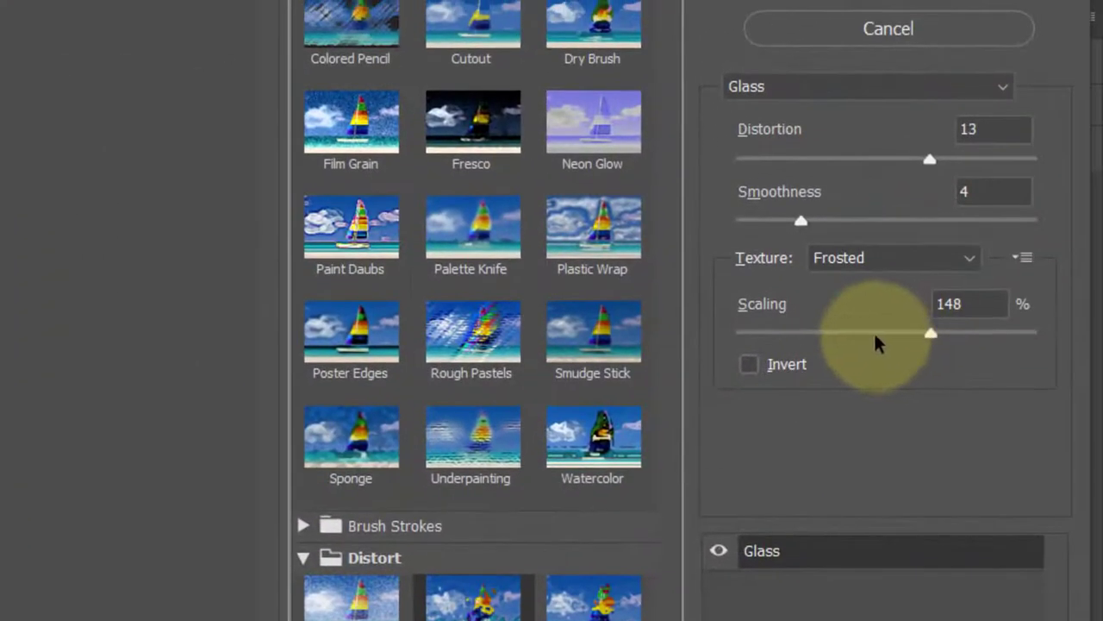
left_click(874, 332)
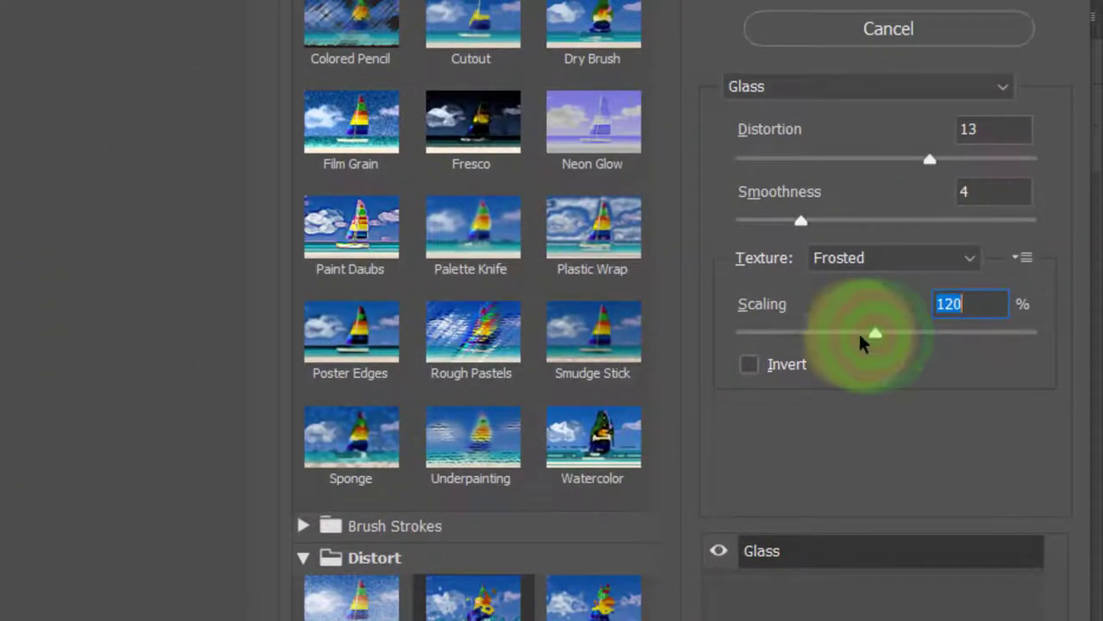
left_click(857, 220)
left_click_drag(854, 221, 827, 220)
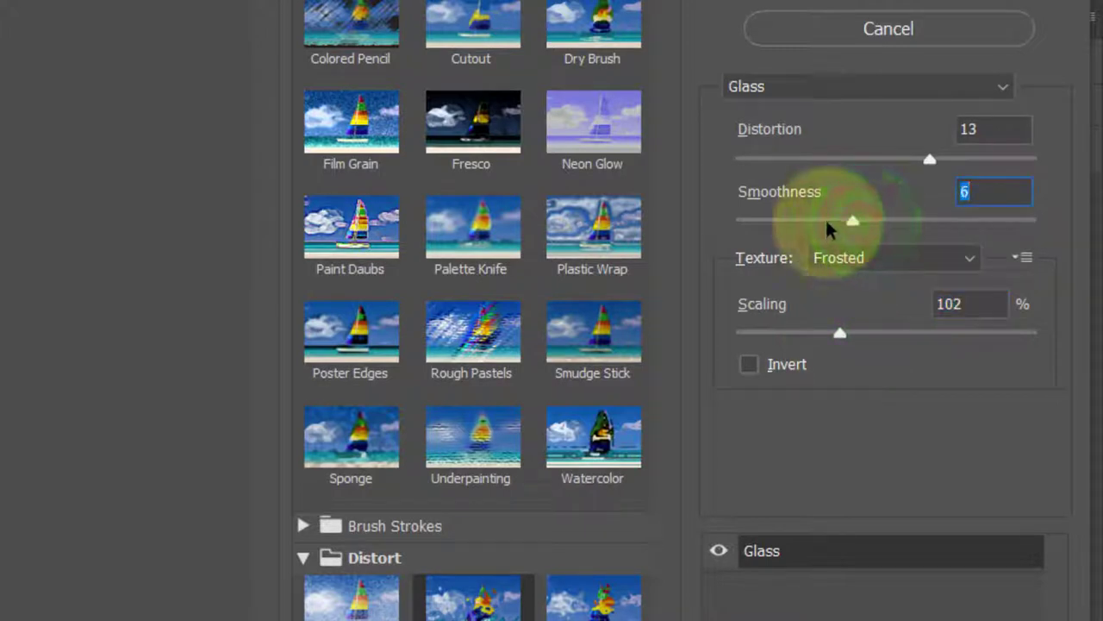
left_click_drag(866, 159, 951, 166)
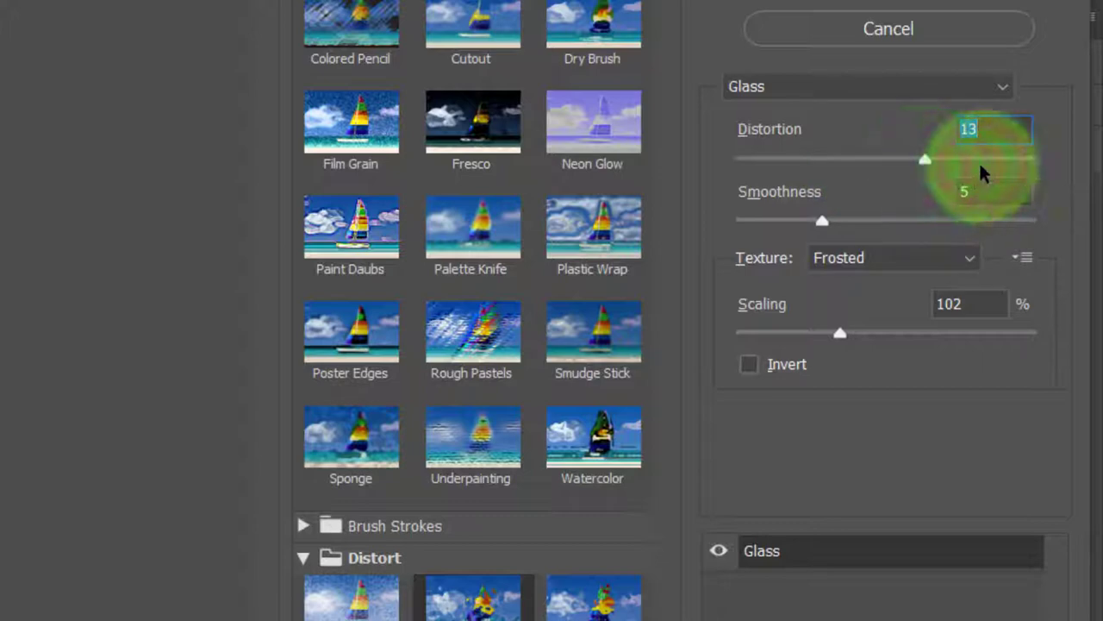
left_click_drag(953, 175, 959, 159)
left_click(983, 11)
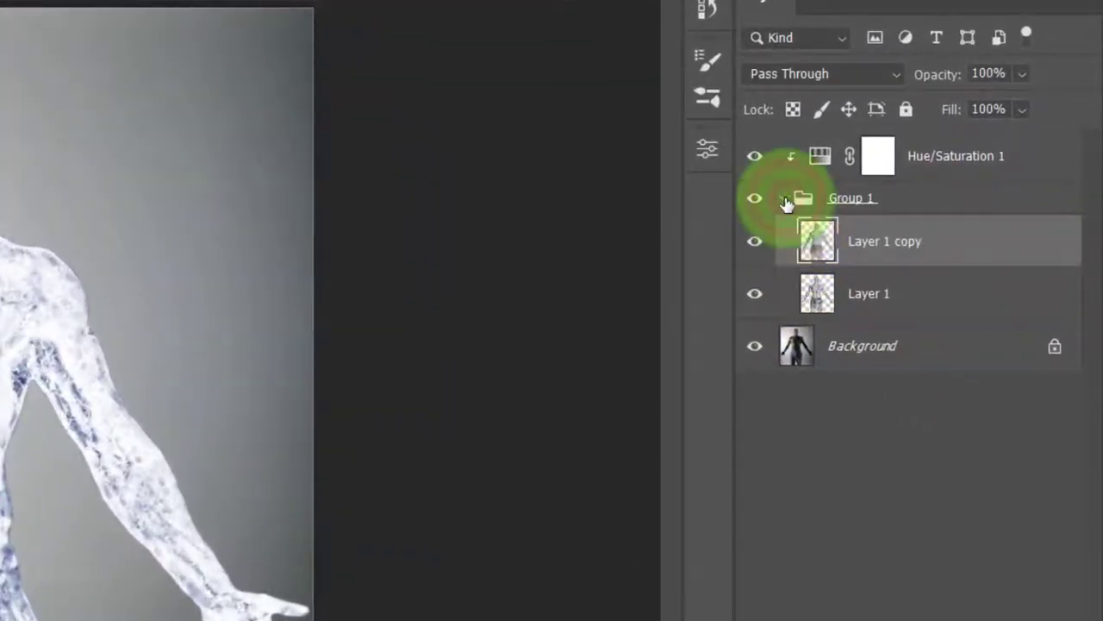
Step: Give Group 1 a black mask and set up a soft round brush at 100% opacity
left_click(786, 203)
left_click(915, 564, "alt")
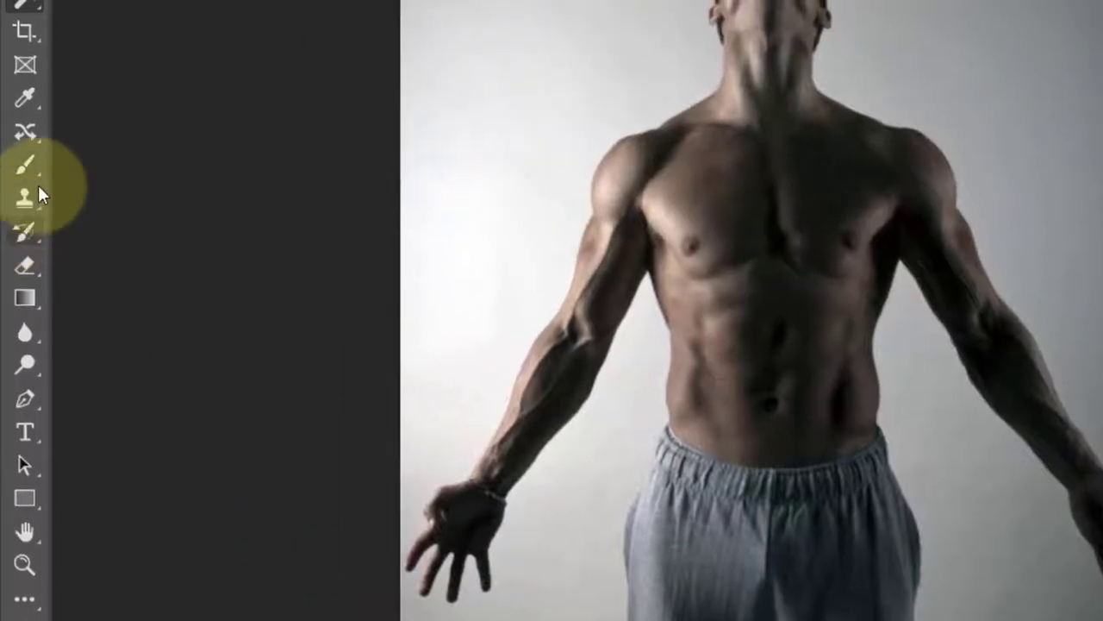
left_click(26, 164)
left_click(595, 57)
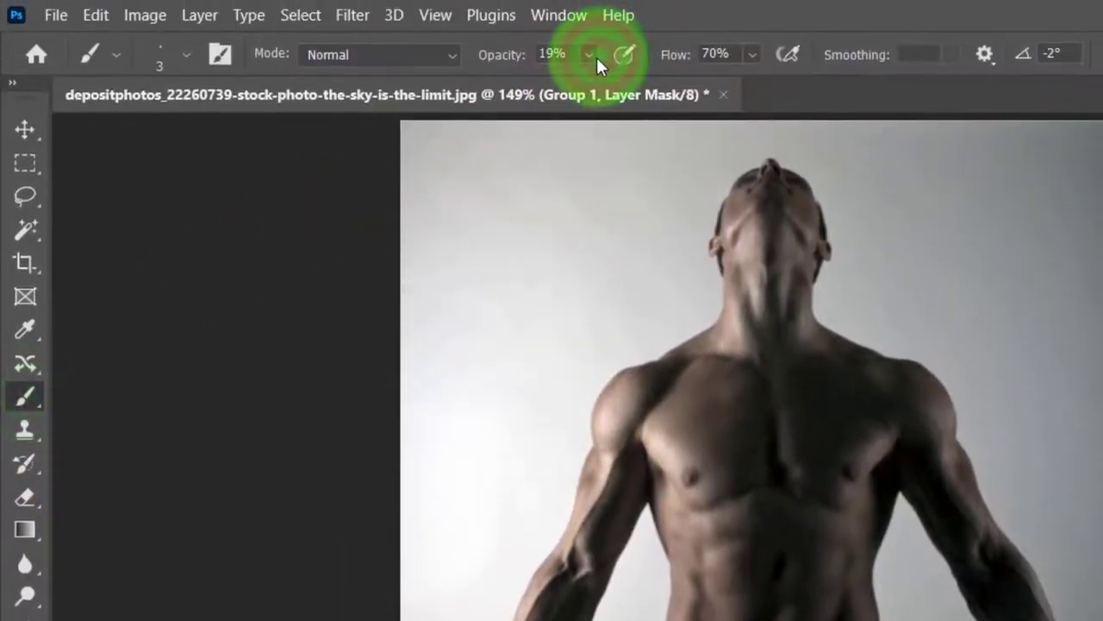
left_click_drag(603, 84, 718, 84)
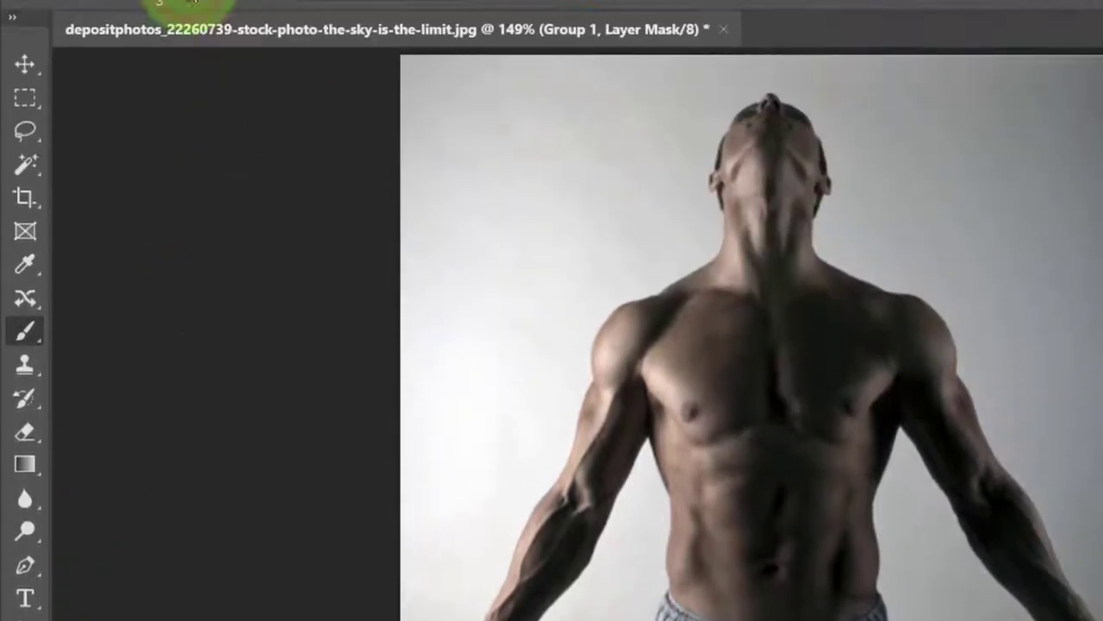
left_click(186, 54)
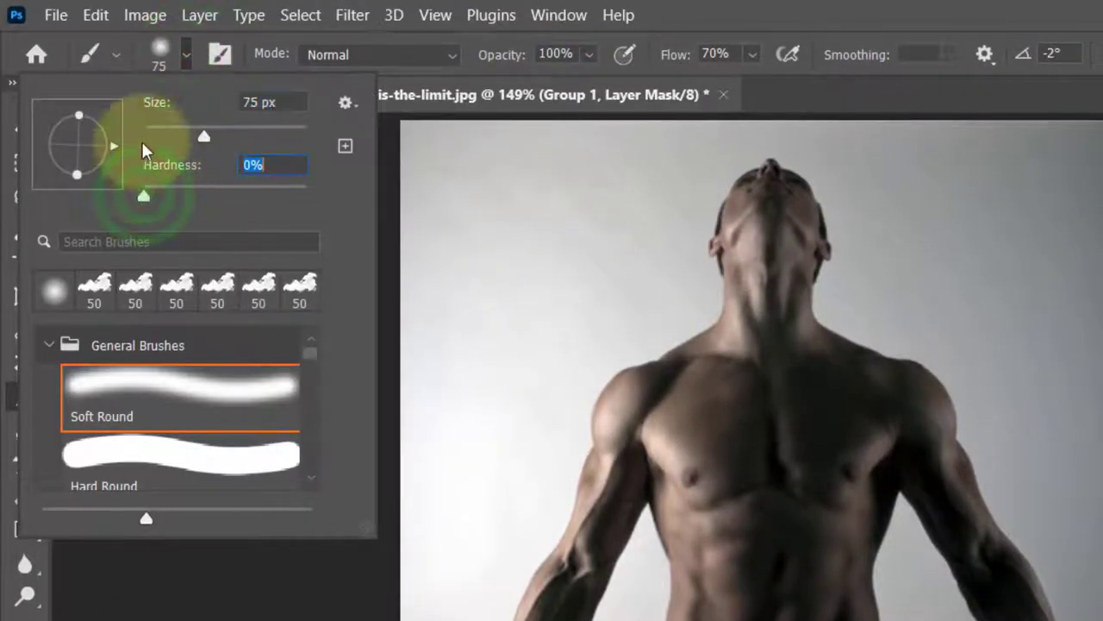
left_click(187, 55)
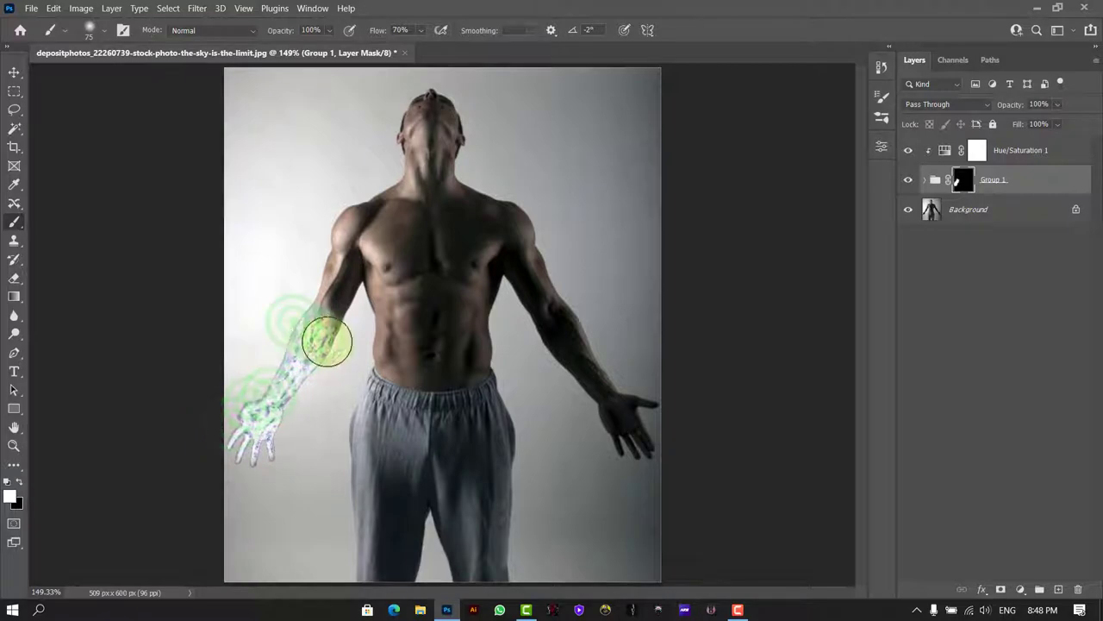
Step: Paint the mask to reveal ice on both arms, fading it toward the shoulders
left_click_drag(677, 454, 568, 344)
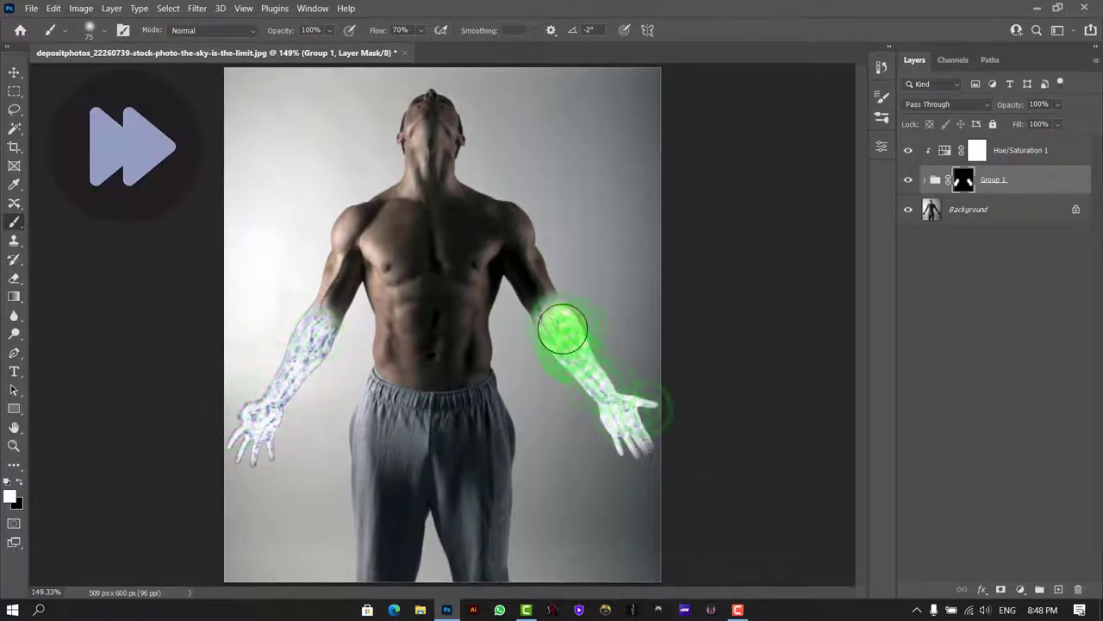
left_click(319, 30)
left_click(320, 315)
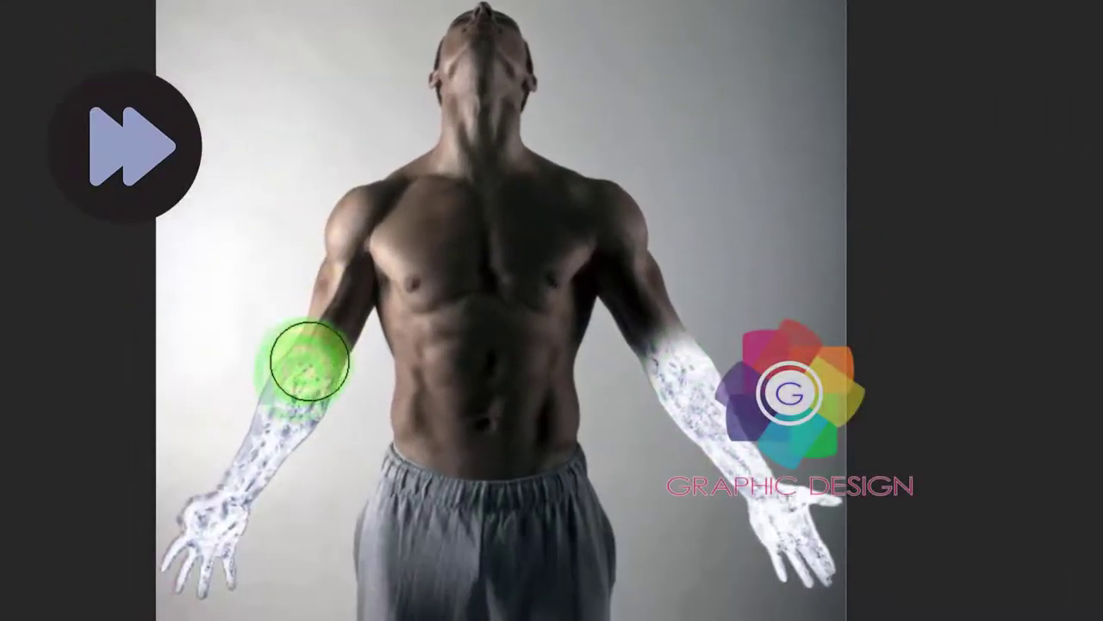
left_click_drag(308, 360, 310, 345)
left_click(660, 358)
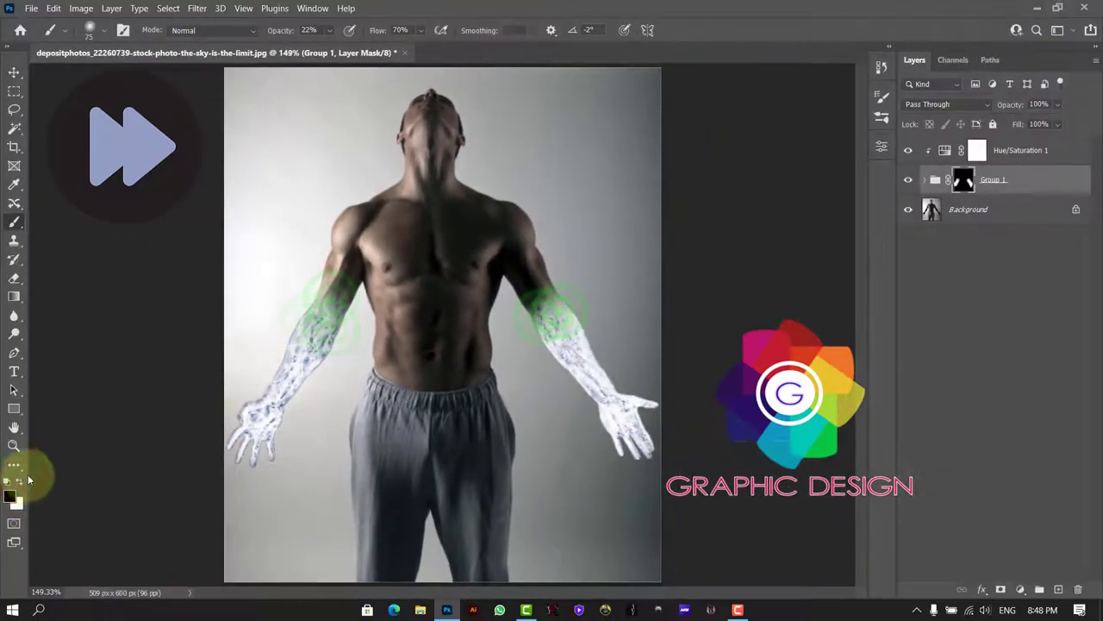
key("x")
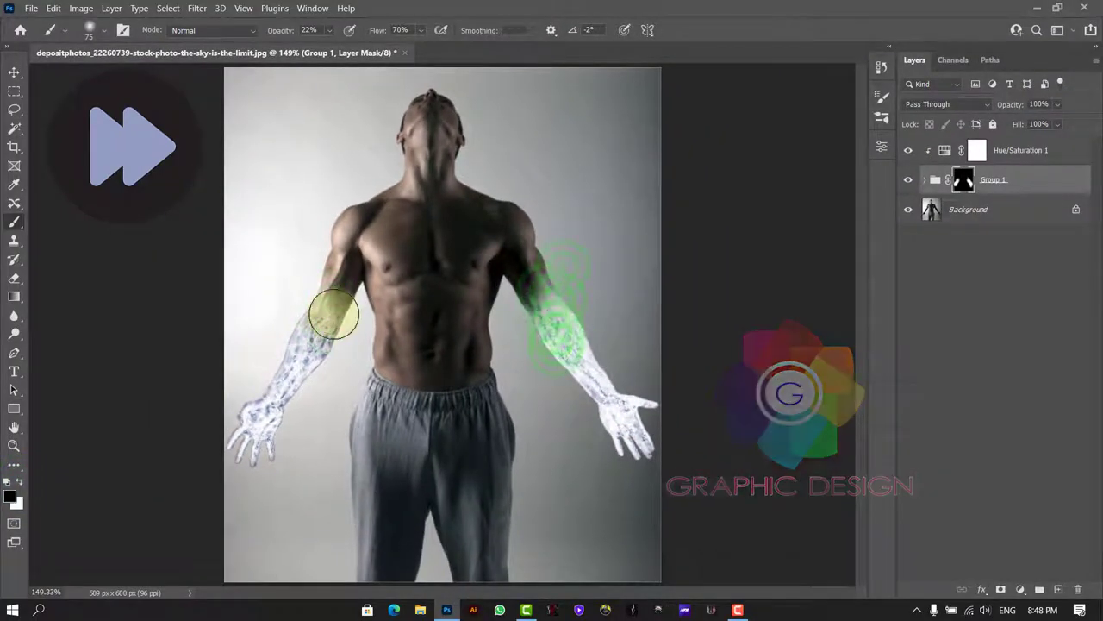
left_click(319, 296)
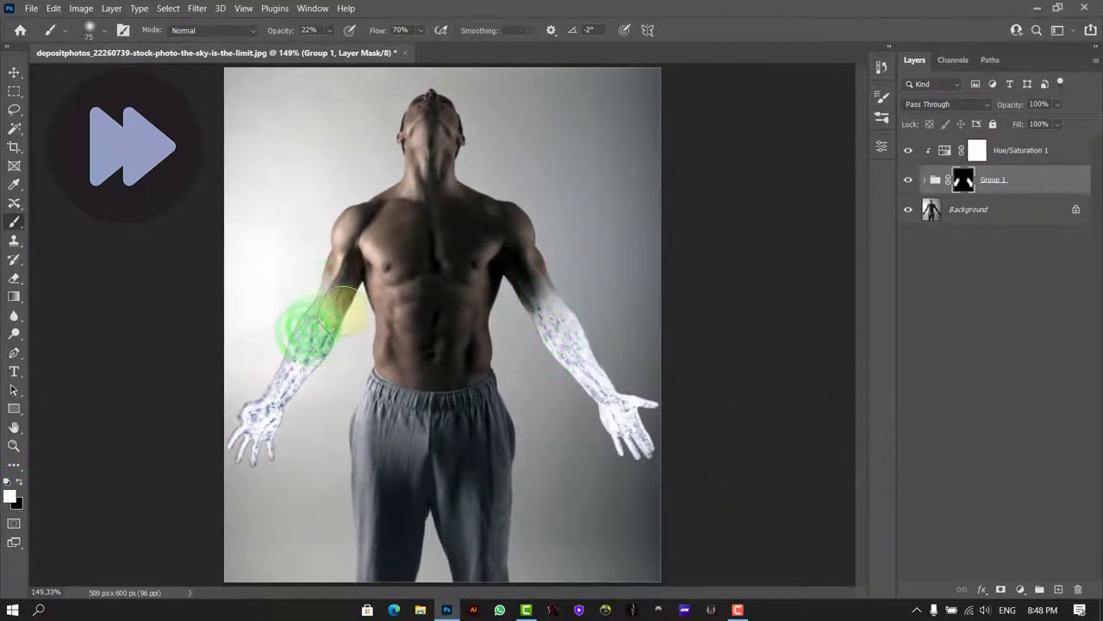
key("x")
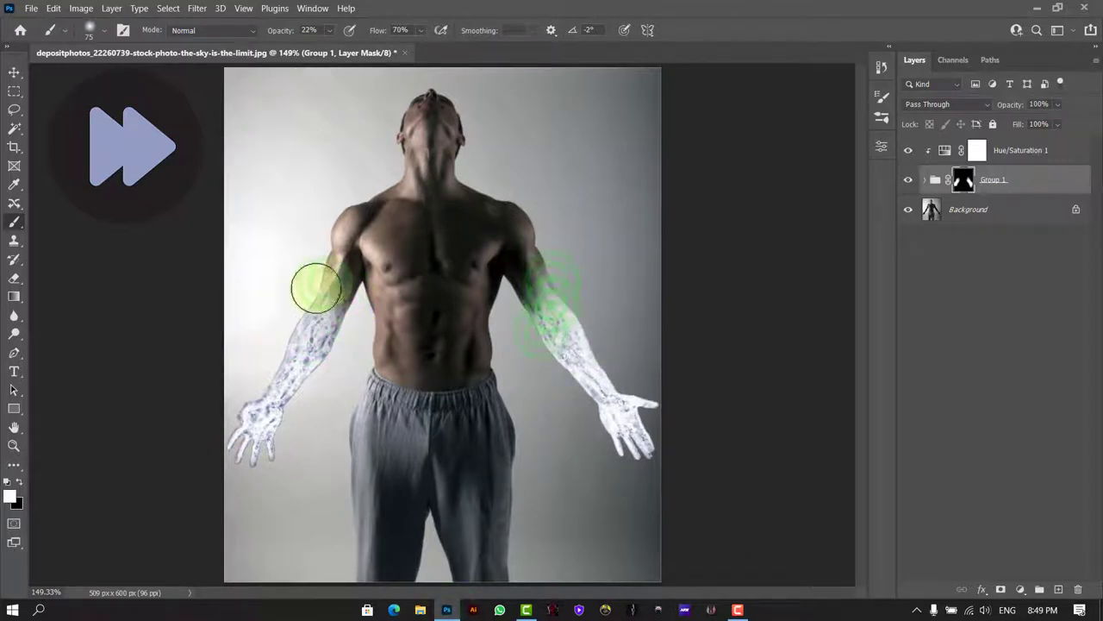
left_click_drag(250, 441, 257, 441)
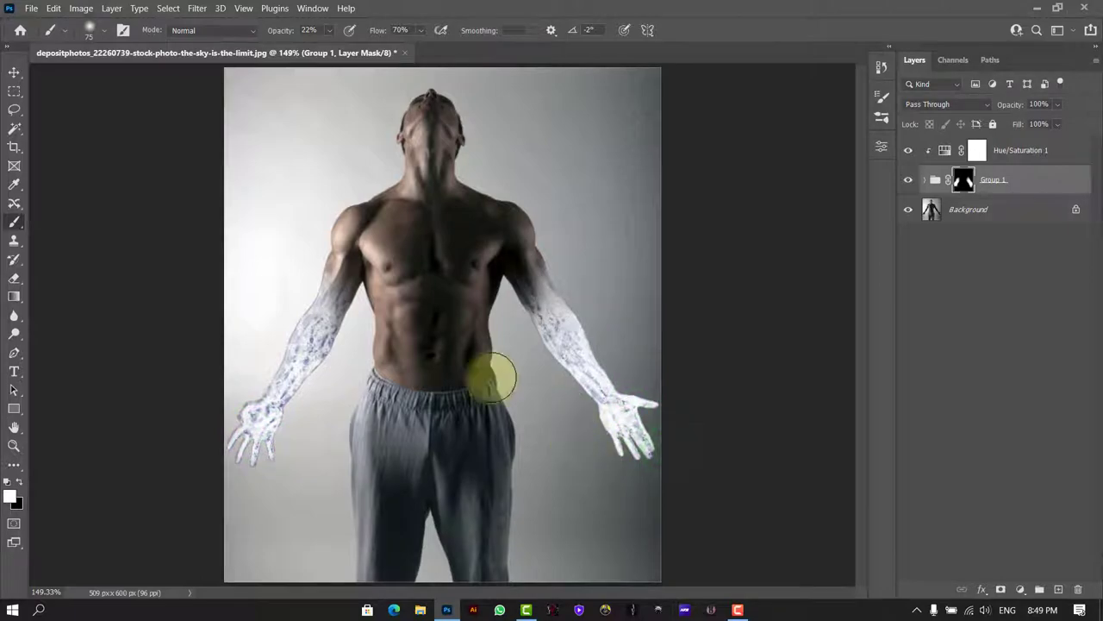
left_click(1039, 7)
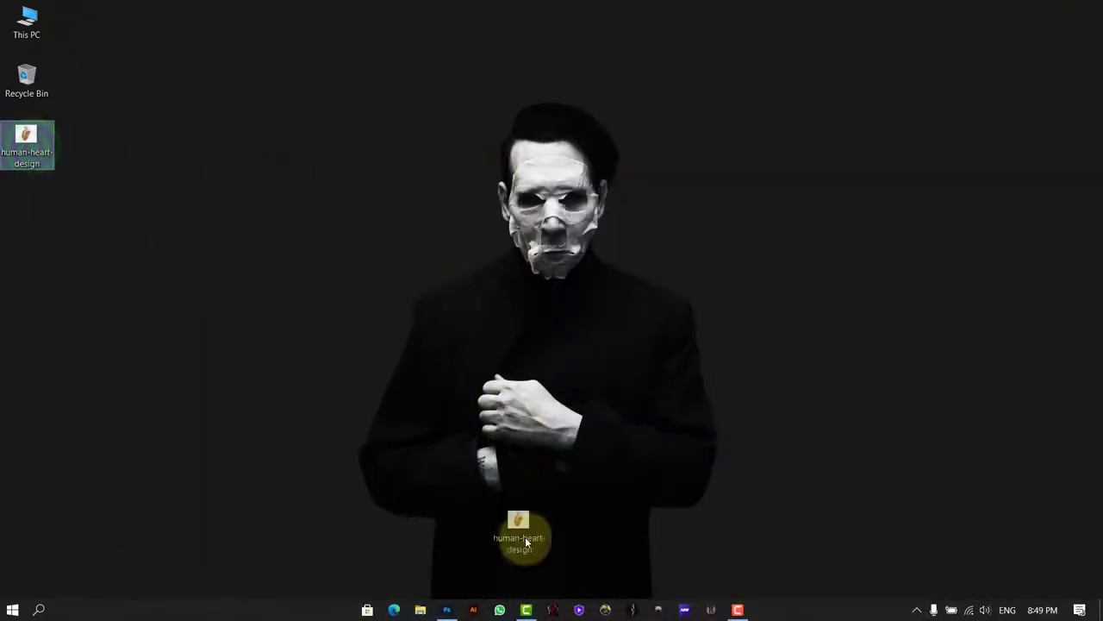
Step: Cut the heart from human-heart-design.jpg onto its own layer and hide the white background
left_click(448, 610)
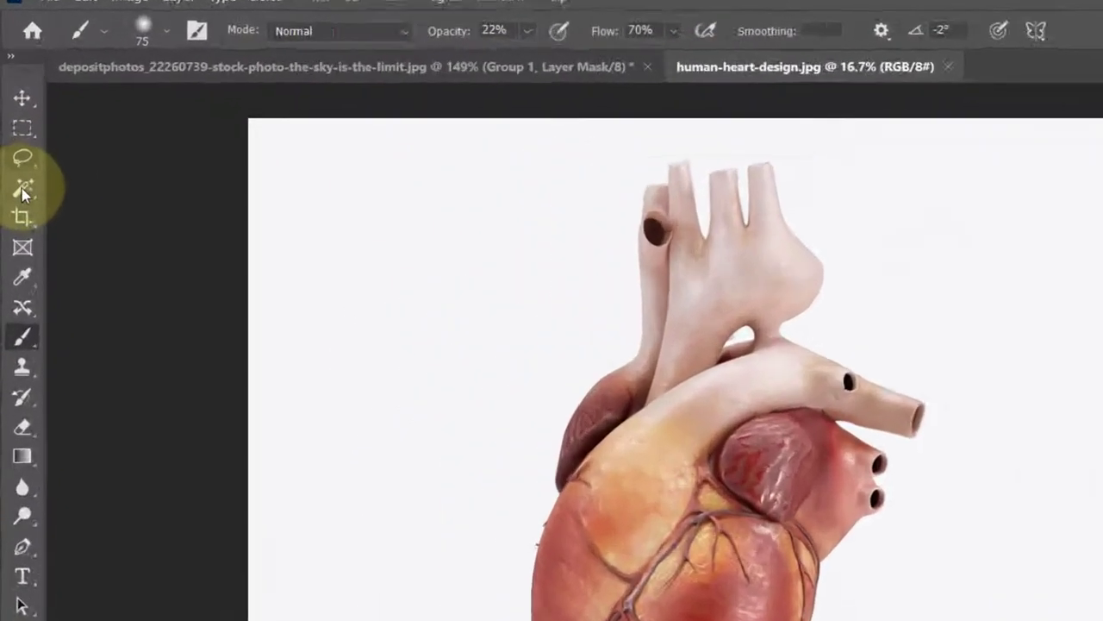
left_click(14, 130)
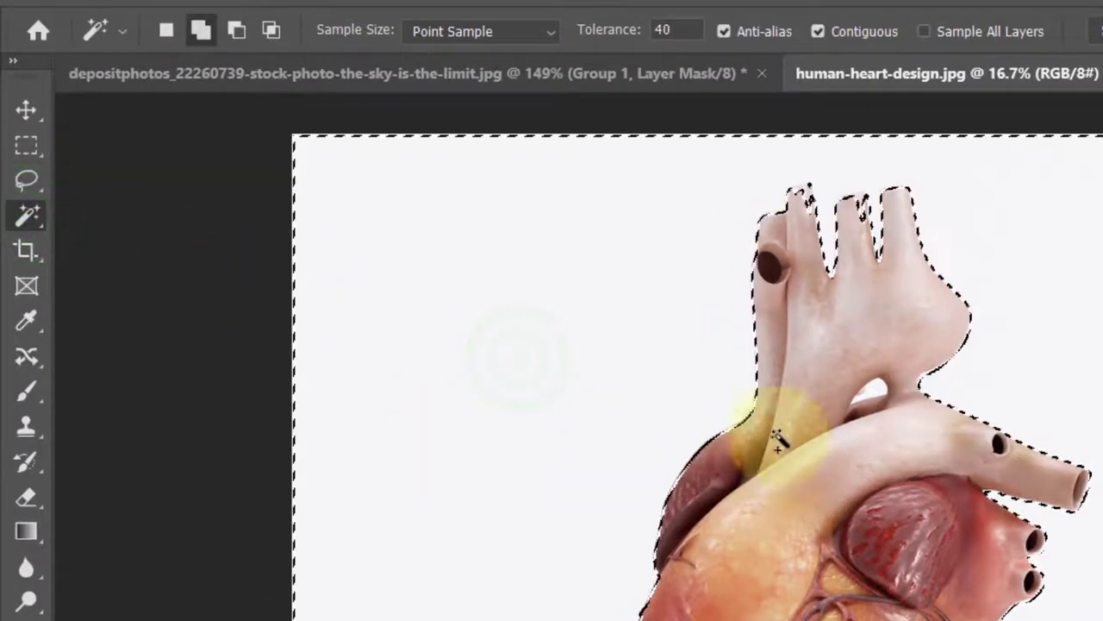
left_click(875, 389)
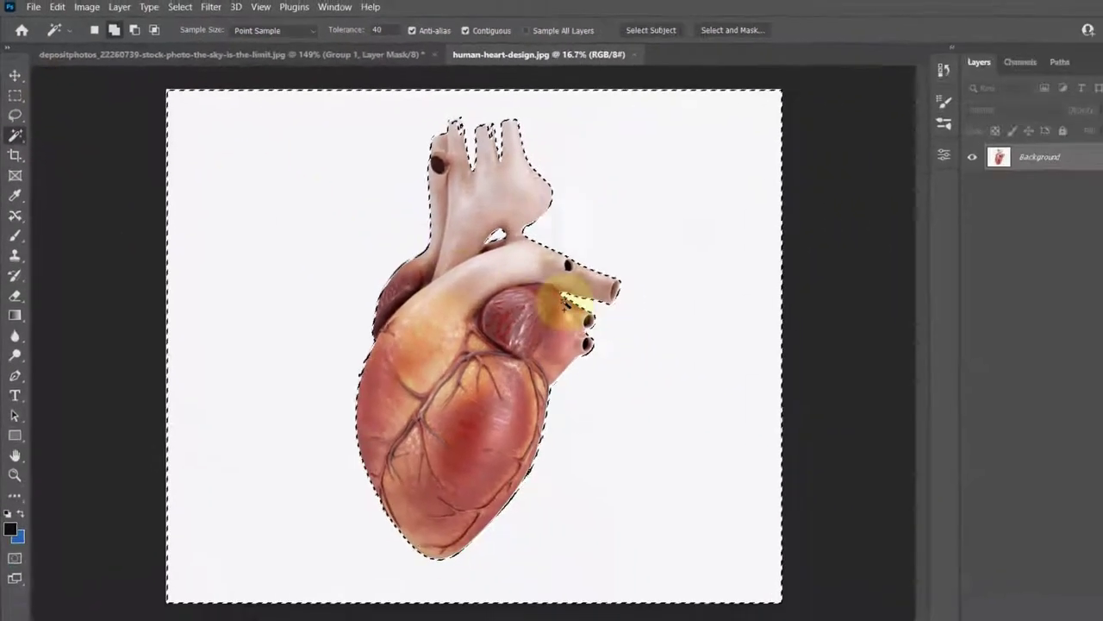
key("ctrl+shift+i")
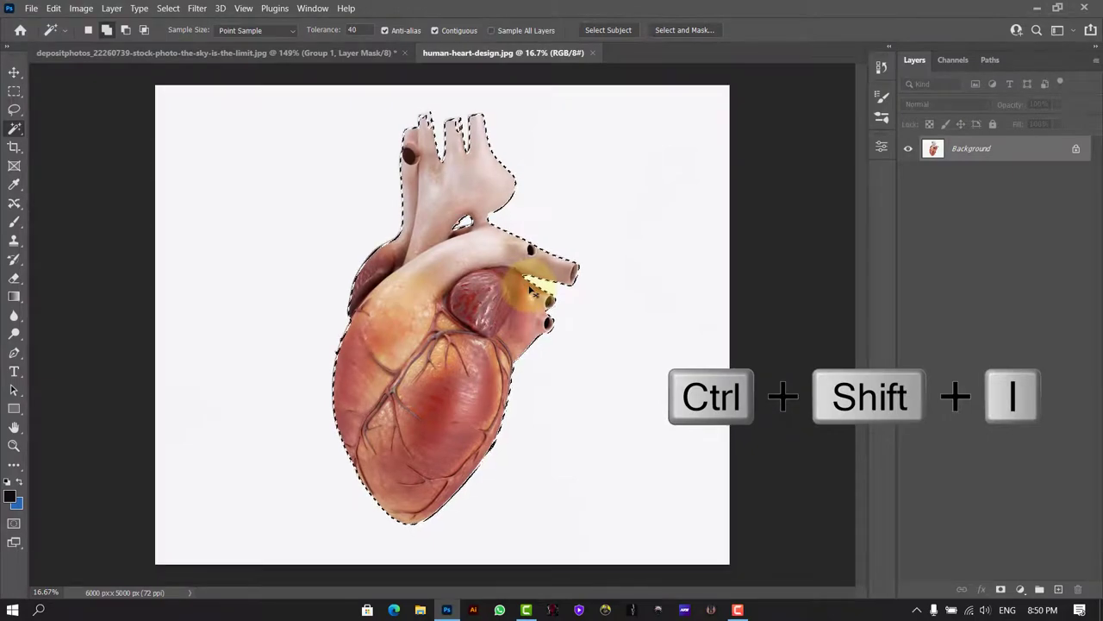
key("ctrl+j")
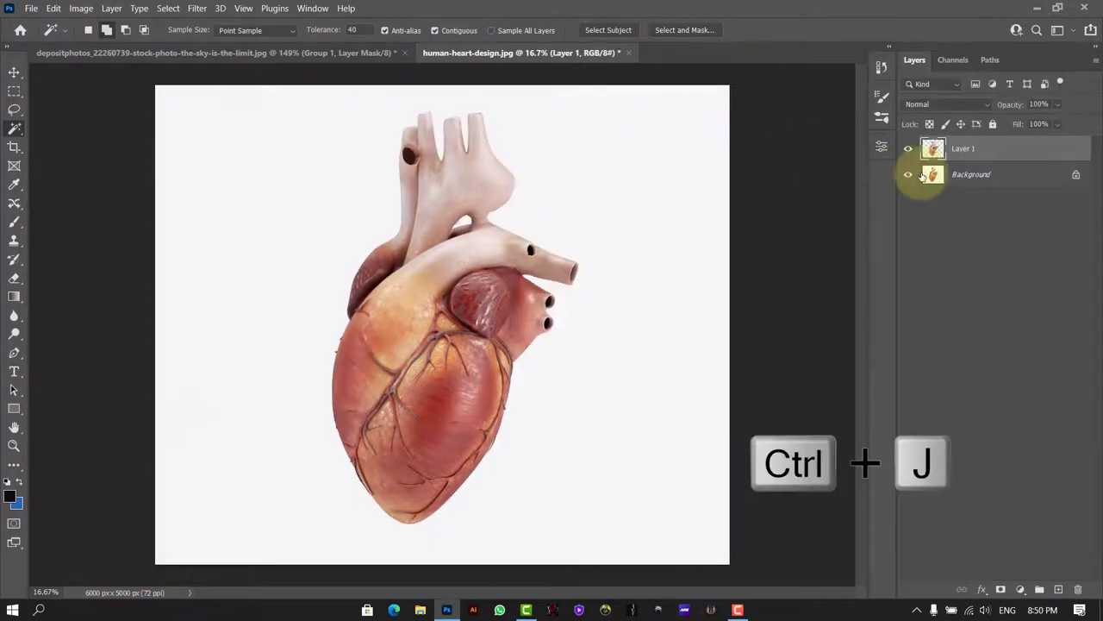
left_click(908, 174)
Step: Drag the cut-out heart into the man's photo with the Move tool
left_click(16, 81)
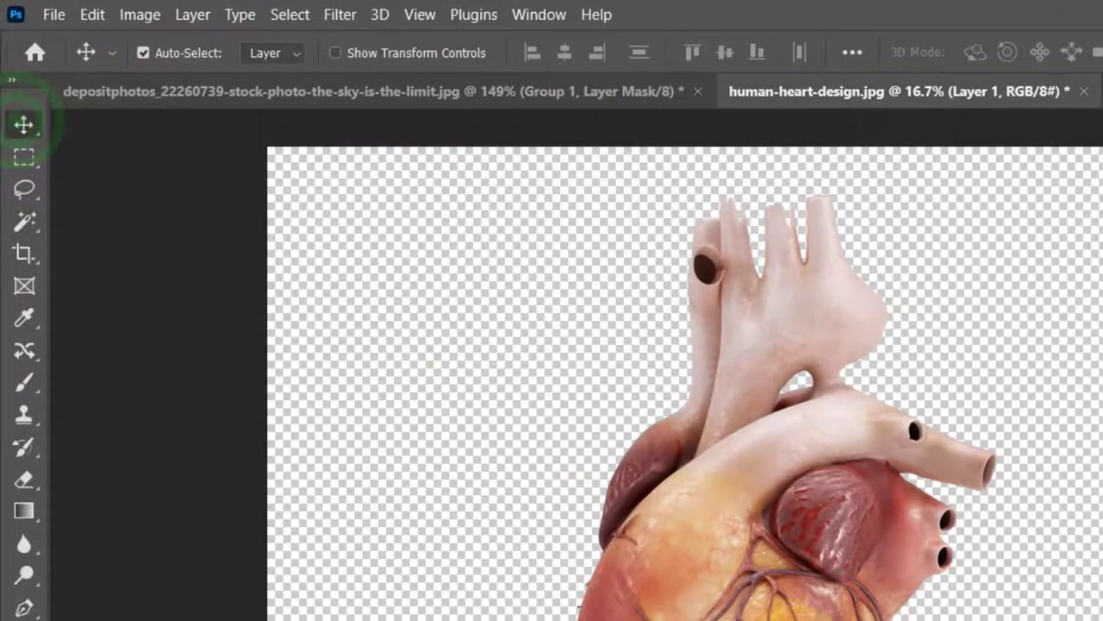
left_click_drag(500, 378, 302, 91)
left_click_drag(459, 138, 724, 388)
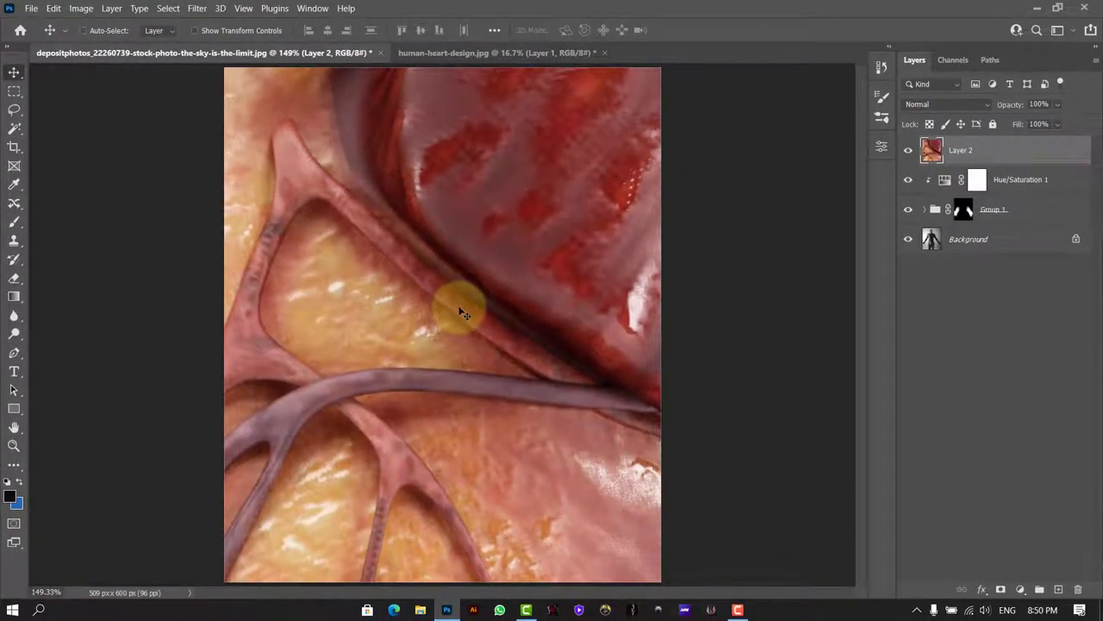
Step: Scale the heart down onto the man's chest and duplicate it as Layer 2 copy
key("ctrl+t")
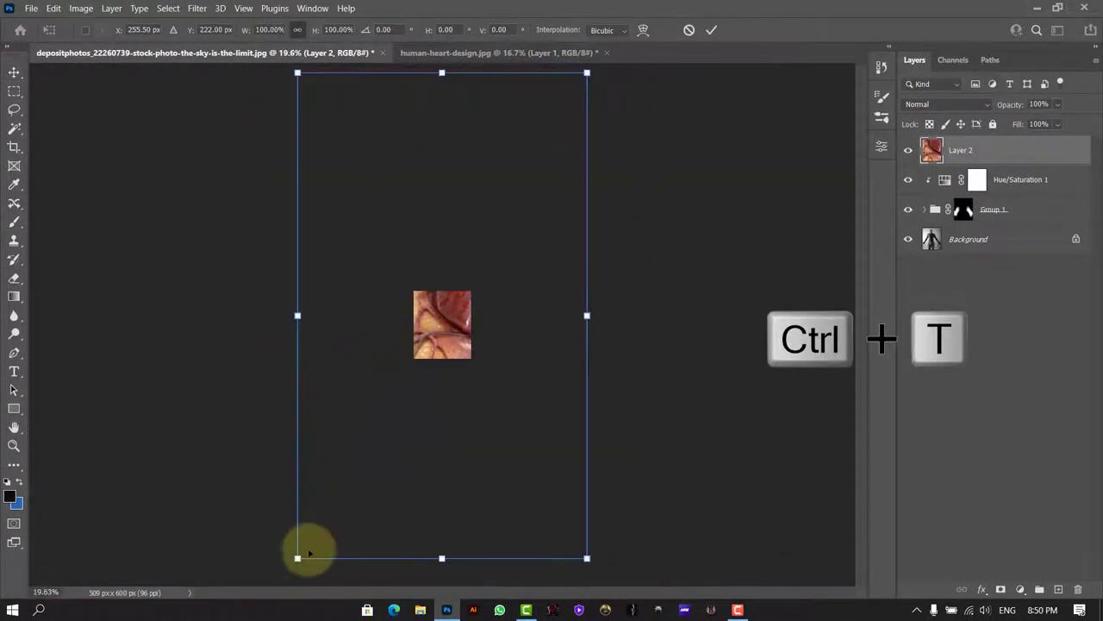
left_click_drag(297, 558, 429, 345)
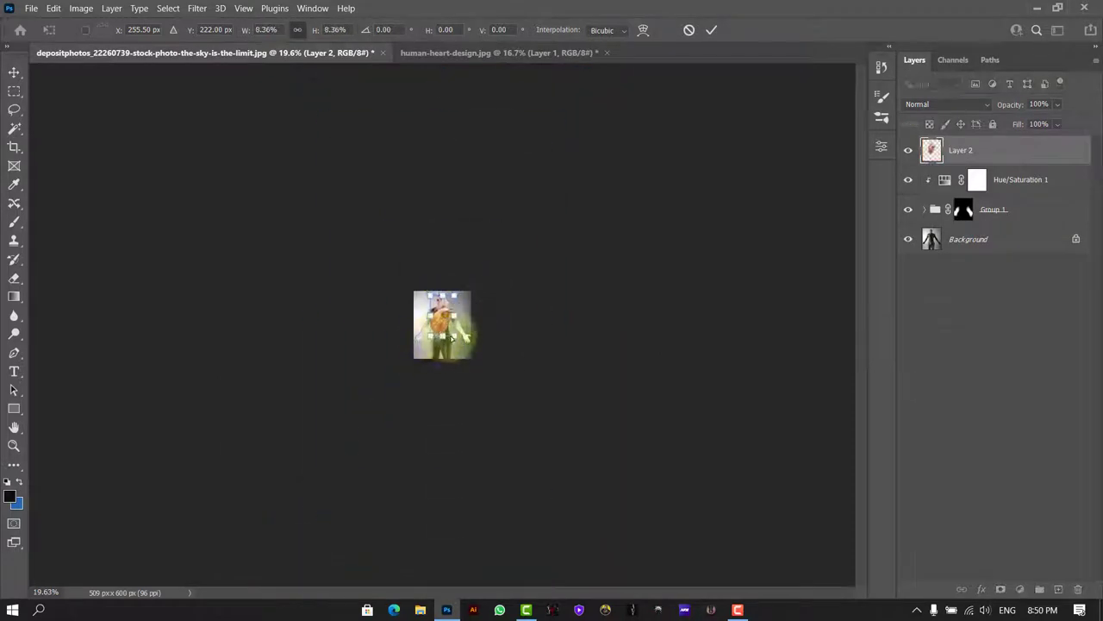
key("ctrl+0")
mouse_move(366, 395)
left_mouse_down()
mouse_move(502, 175)
mouse_move(452, 260)
left_mouse_up()
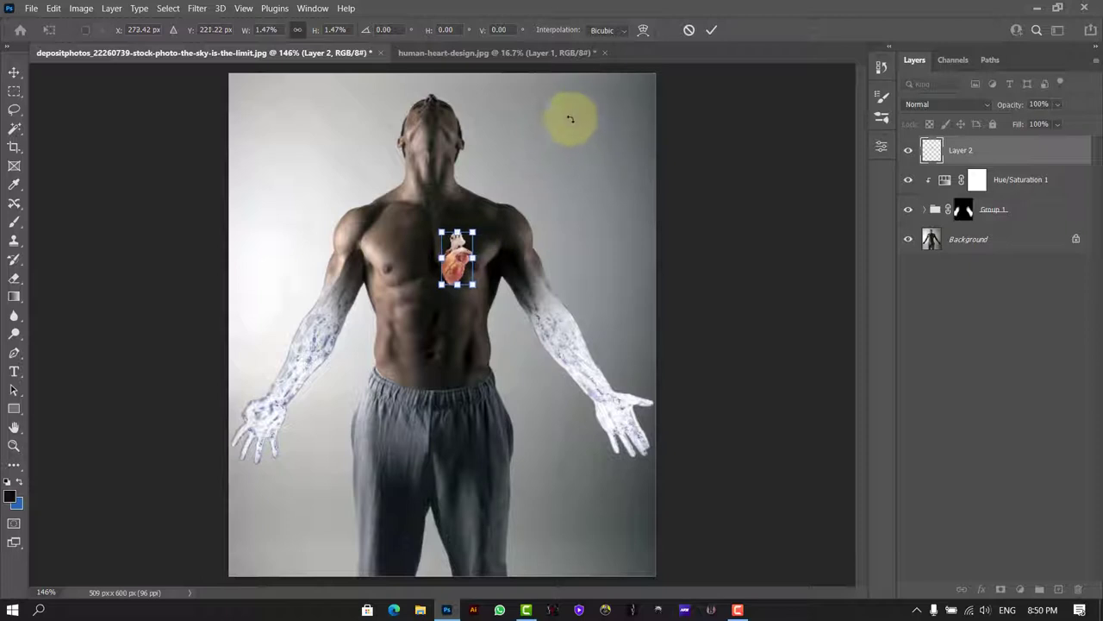
left_click(710, 31)
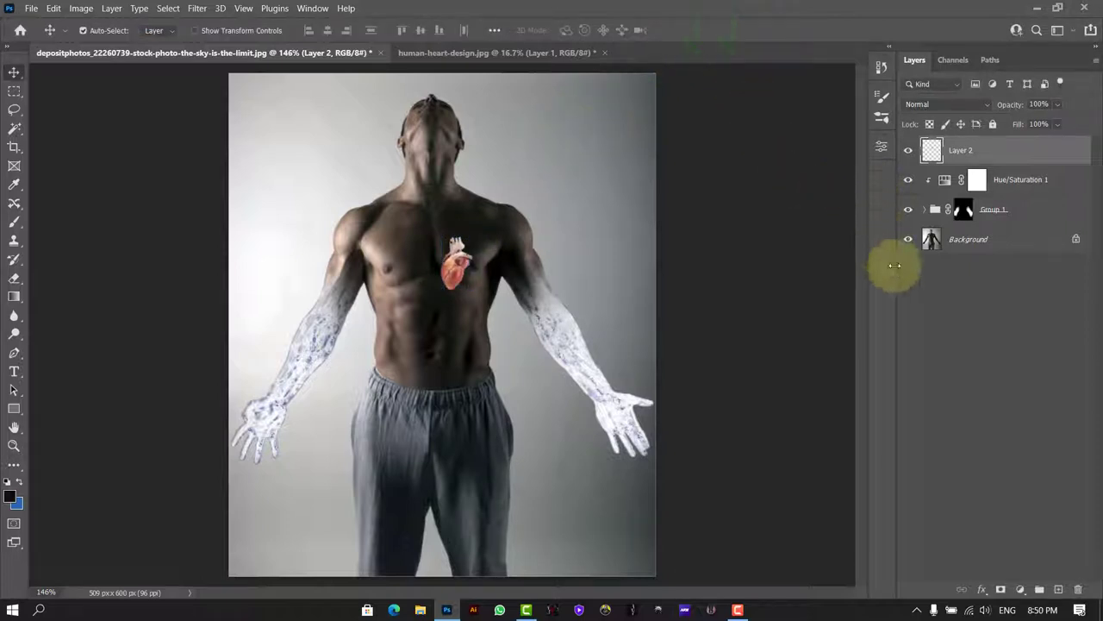
key("ctrl+j")
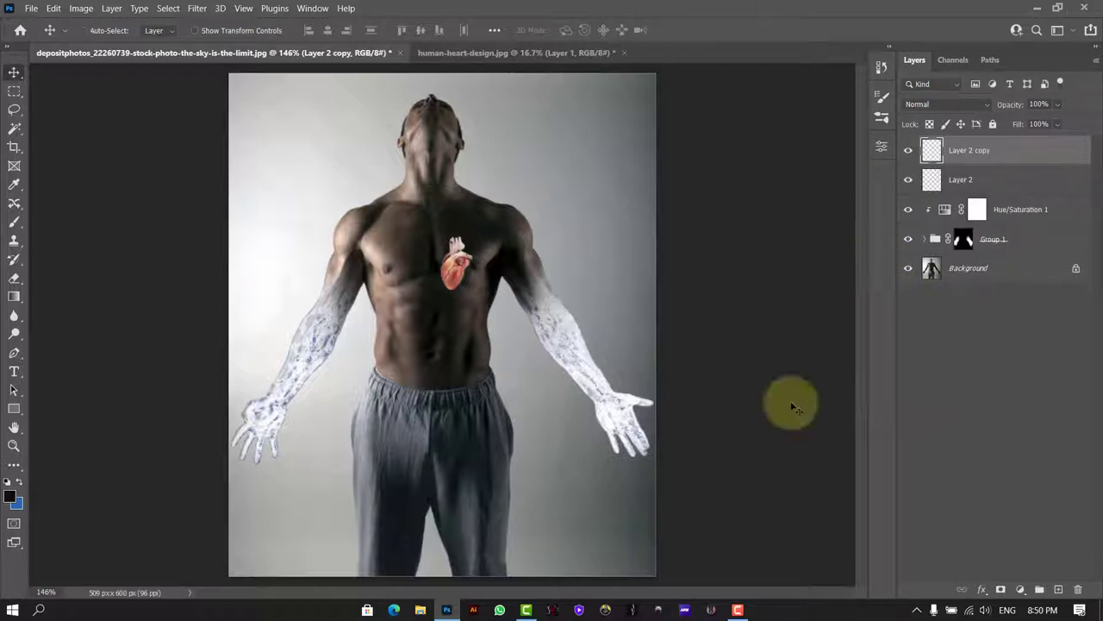
Step: Desaturate the Layer 2 copy heart, apply Plastic Wrap with Smoothness 3, and invert it
key("ctrl+shift+u")
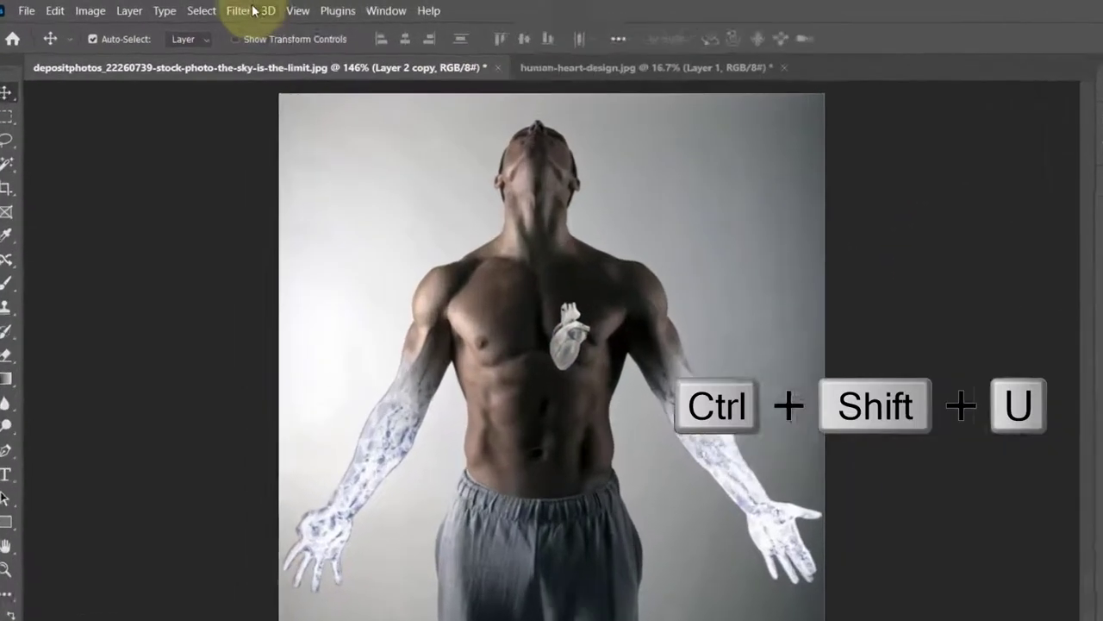
left_click(196, 8)
left_click(466, 162)
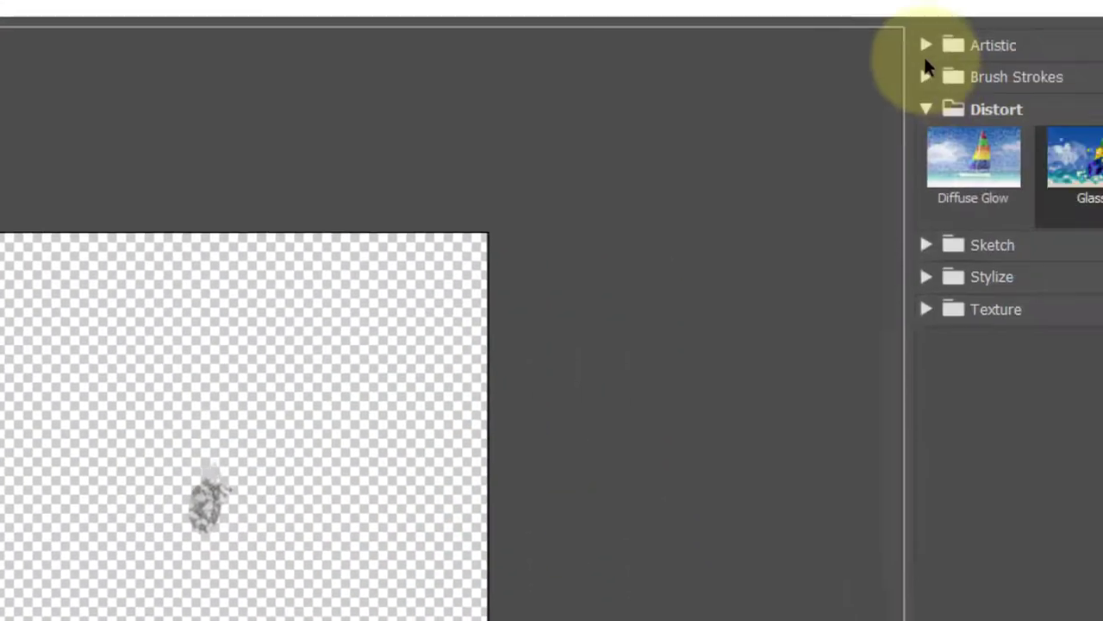
left_click(627, 24)
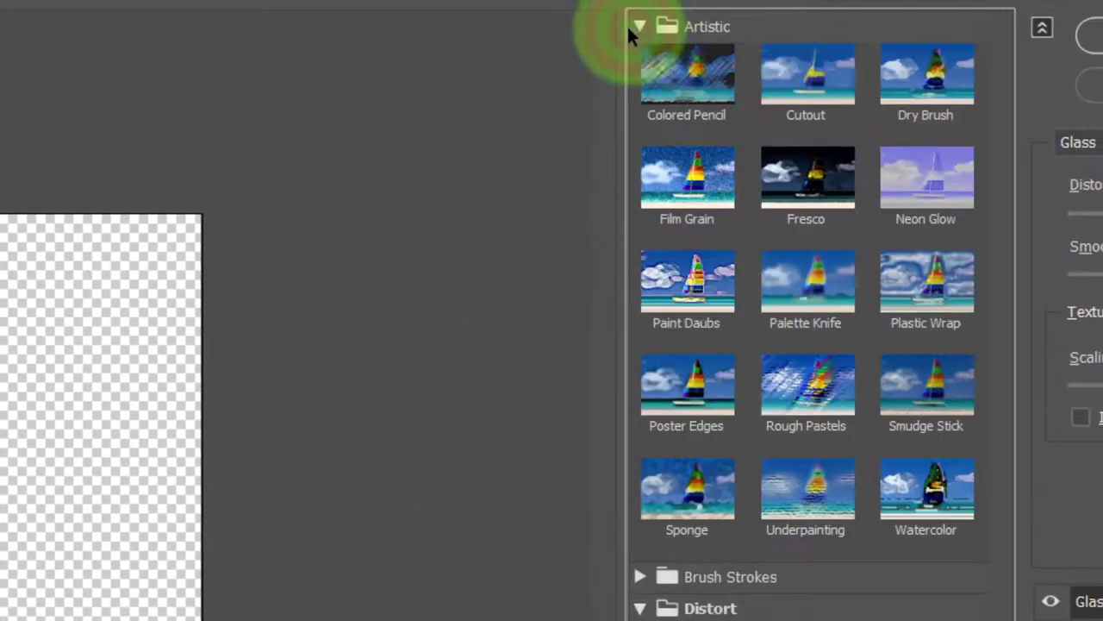
left_click(943, 298)
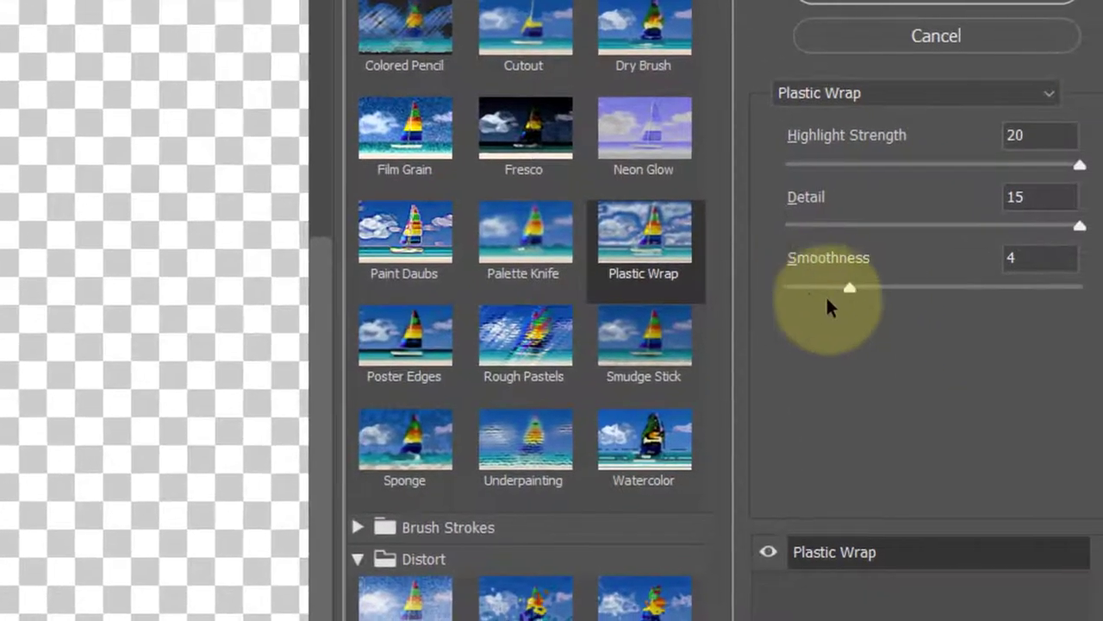
left_click_drag(849, 287, 822, 286)
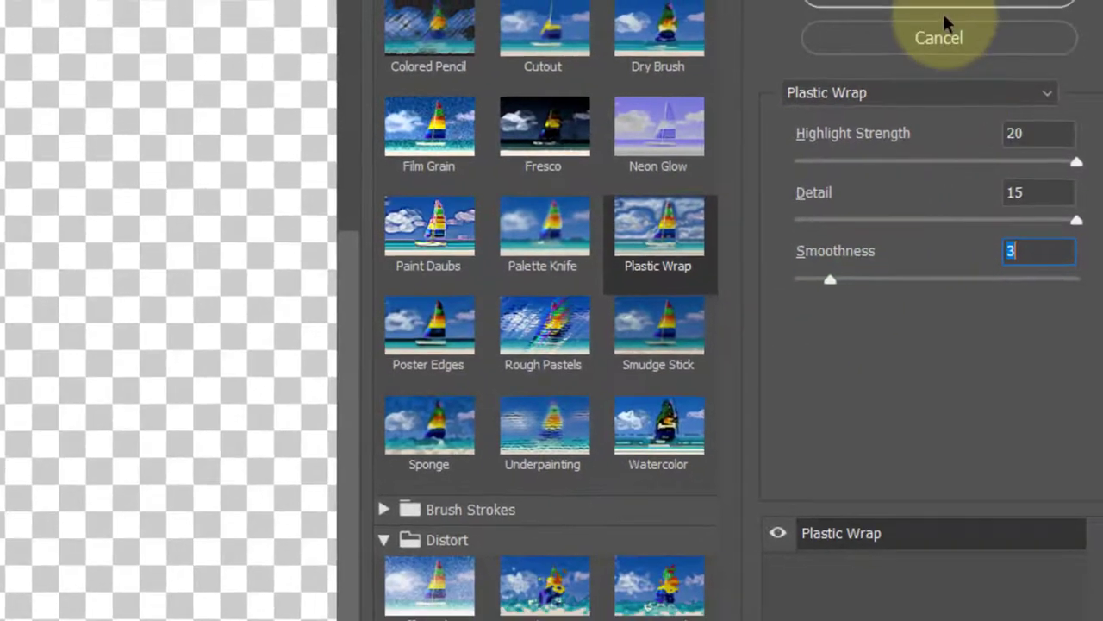
left_click(973, 30)
key("ctrl+i")
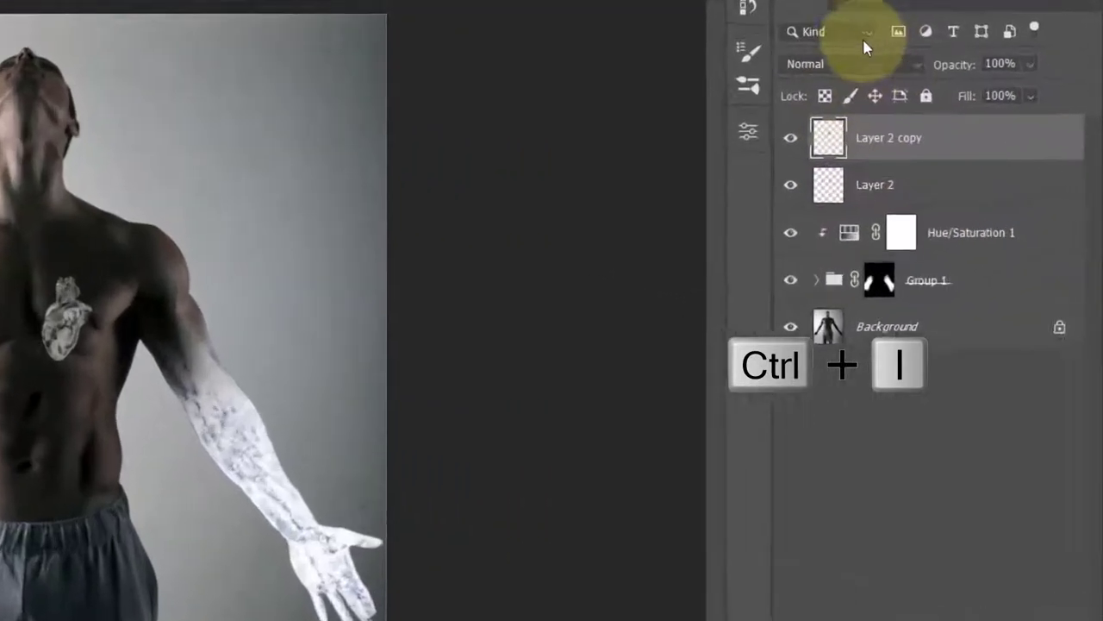
Step: Screen the heart copy and tint it with a clipped, colorized Hue/Saturation at Hue ~189, Saturation 63
left_click(944, 103)
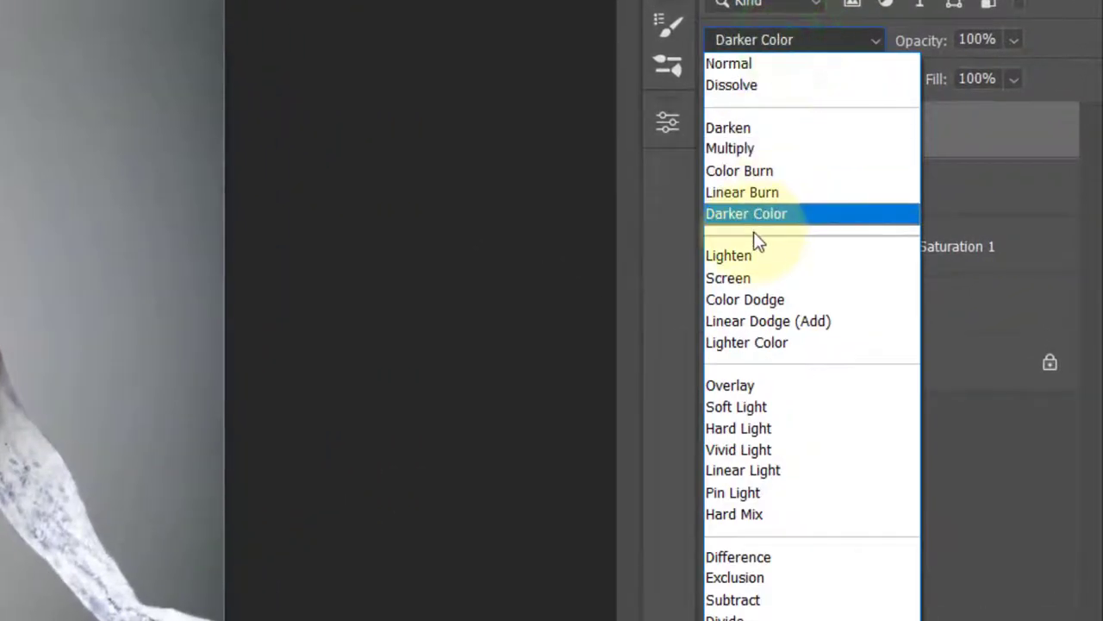
left_click(780, 276)
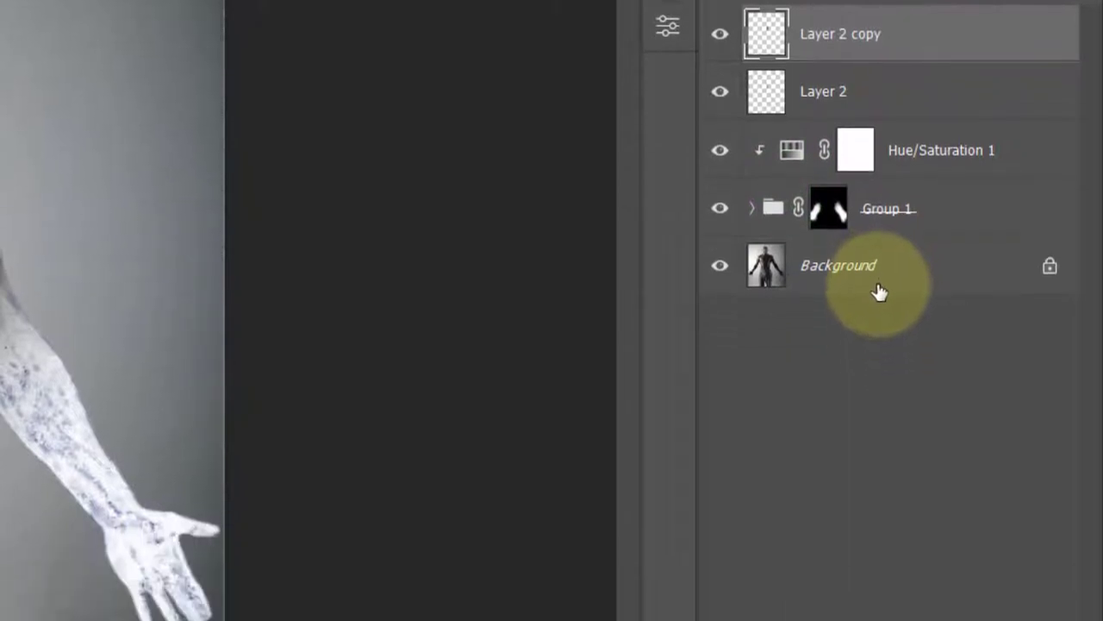
left_click(935, 560)
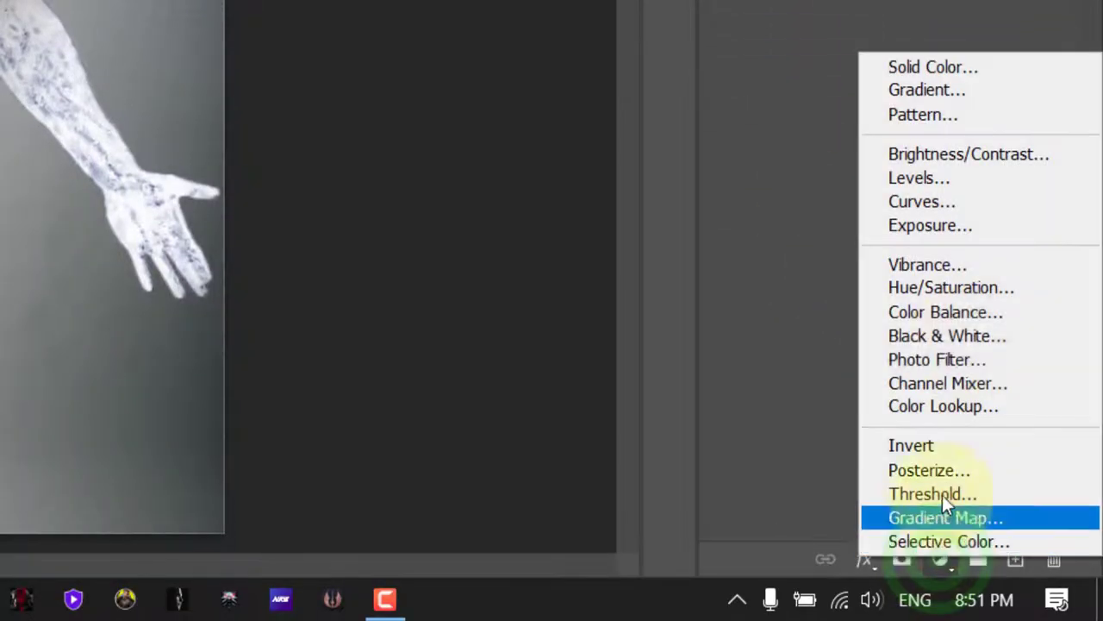
left_click(949, 286)
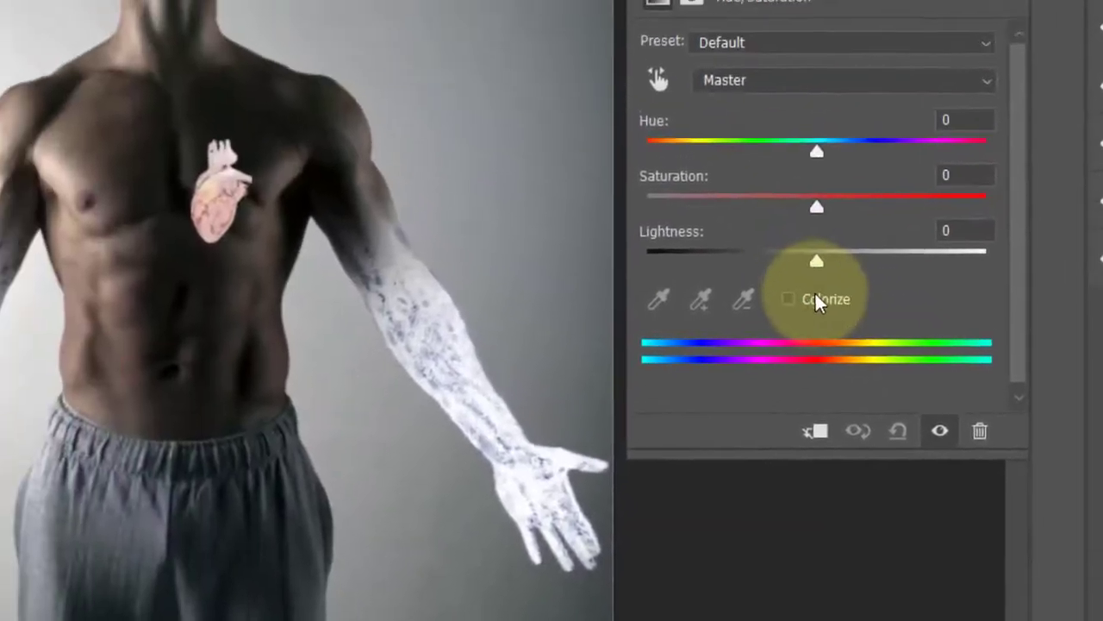
left_click(546, 130)
left_click(573, 261)
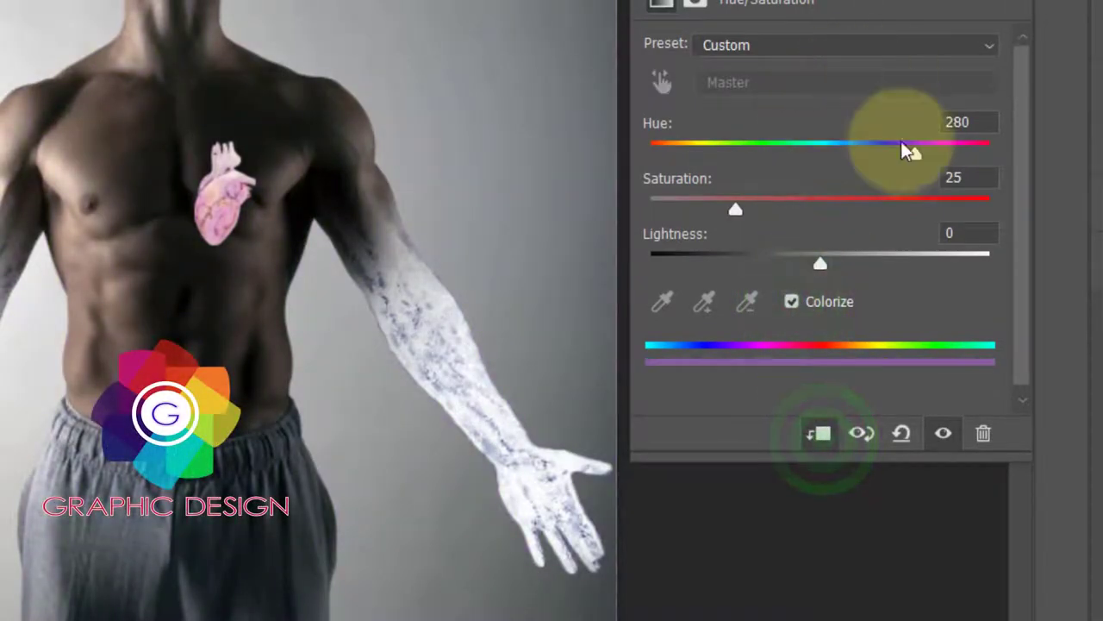
left_click_drag(916, 155, 831, 155)
left_click_drag(736, 209, 868, 209)
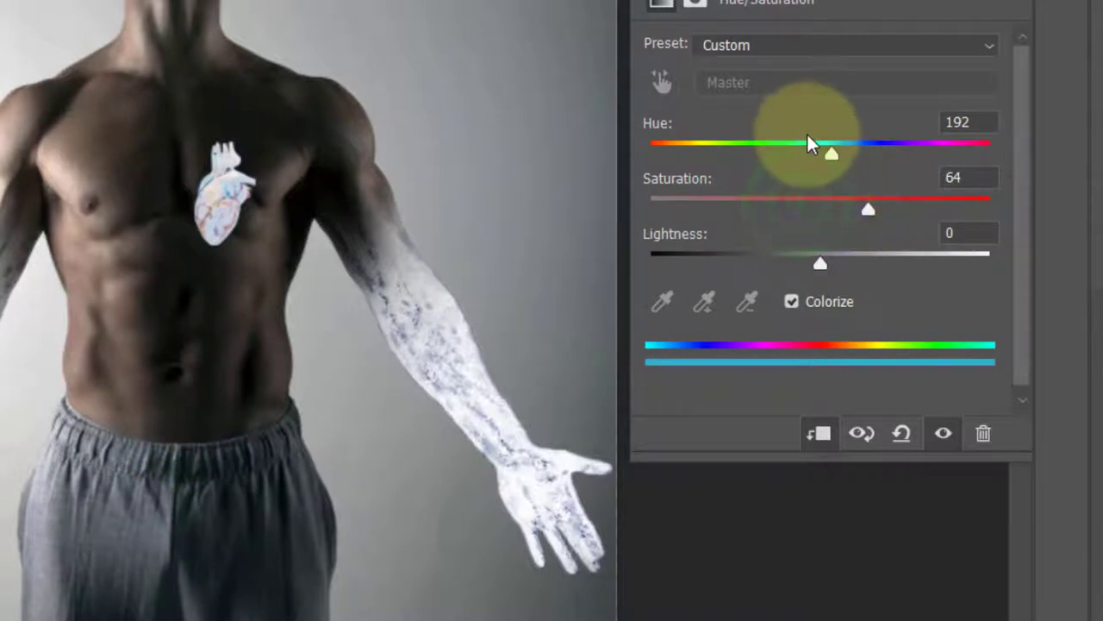
left_click_drag(828, 156, 829, 158)
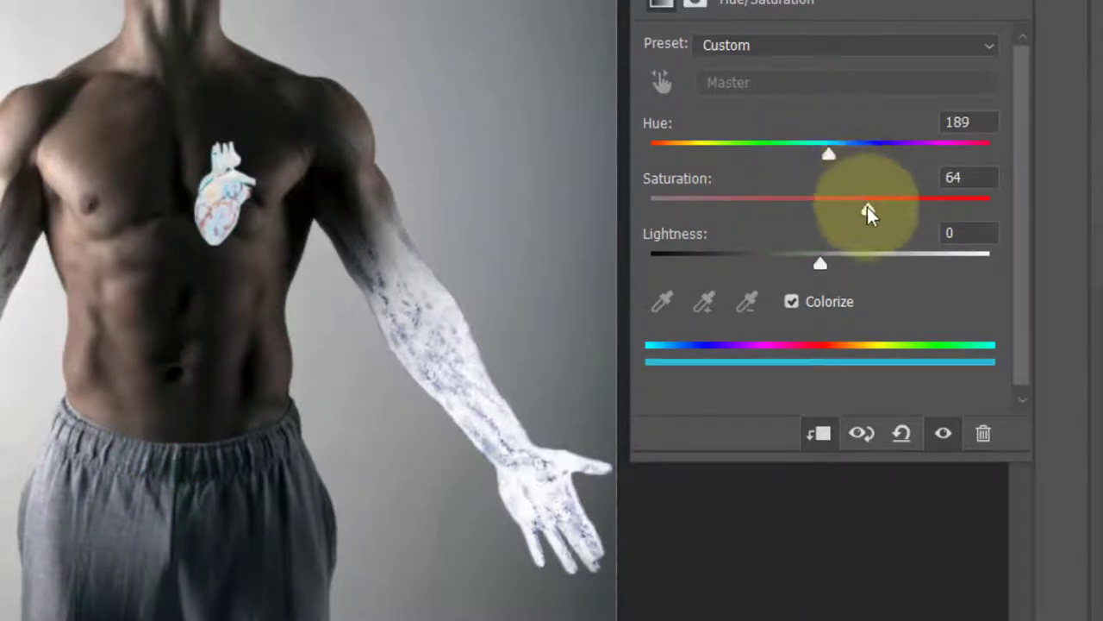
left_click_drag(867, 207, 868, 208)
left_click(982, 4)
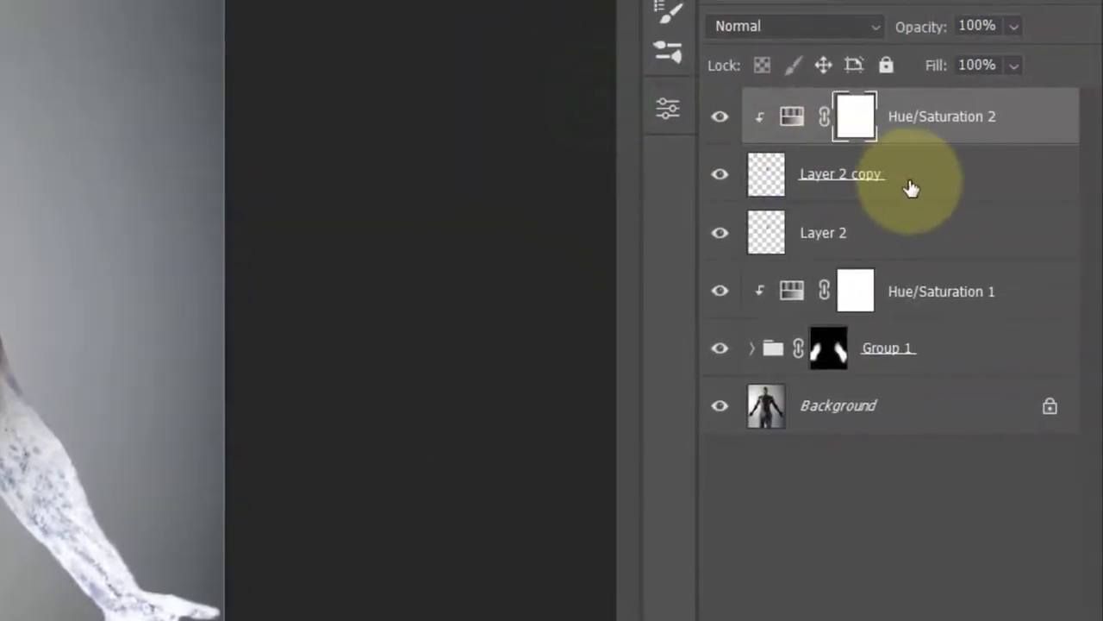
Step: Group Layer 2 copy into Group 2, clip Hue/Saturation 2 to the group, and duplicate the heart layer
left_click(911, 188)
key("ctrl+g")
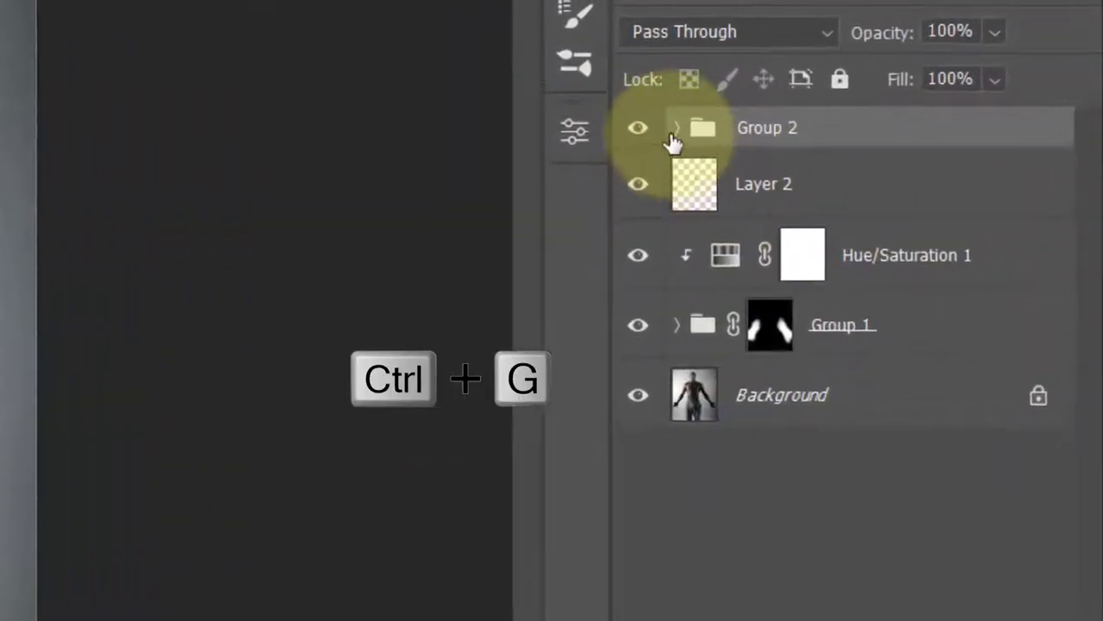
left_click(600, 150)
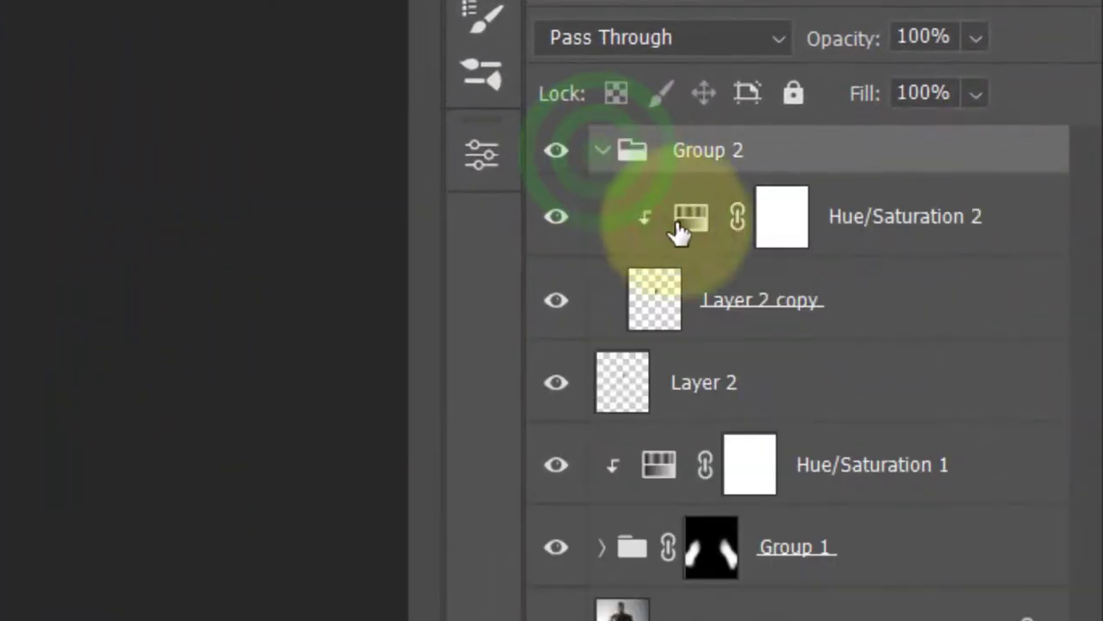
left_click_drag(680, 231, 660, 123)
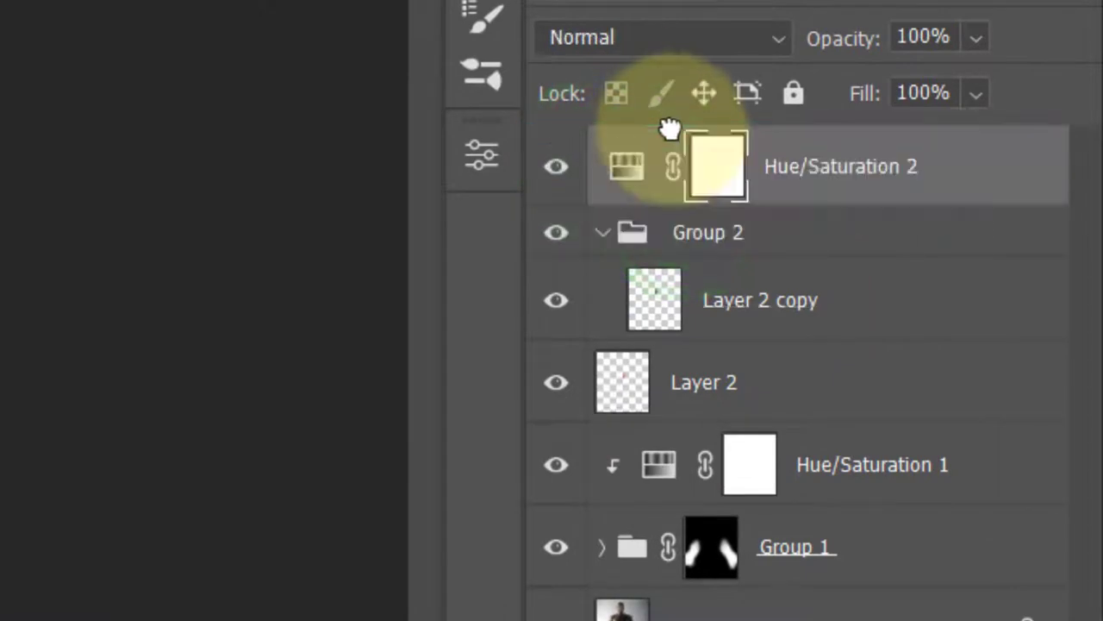
left_click(685, 203, "alt")
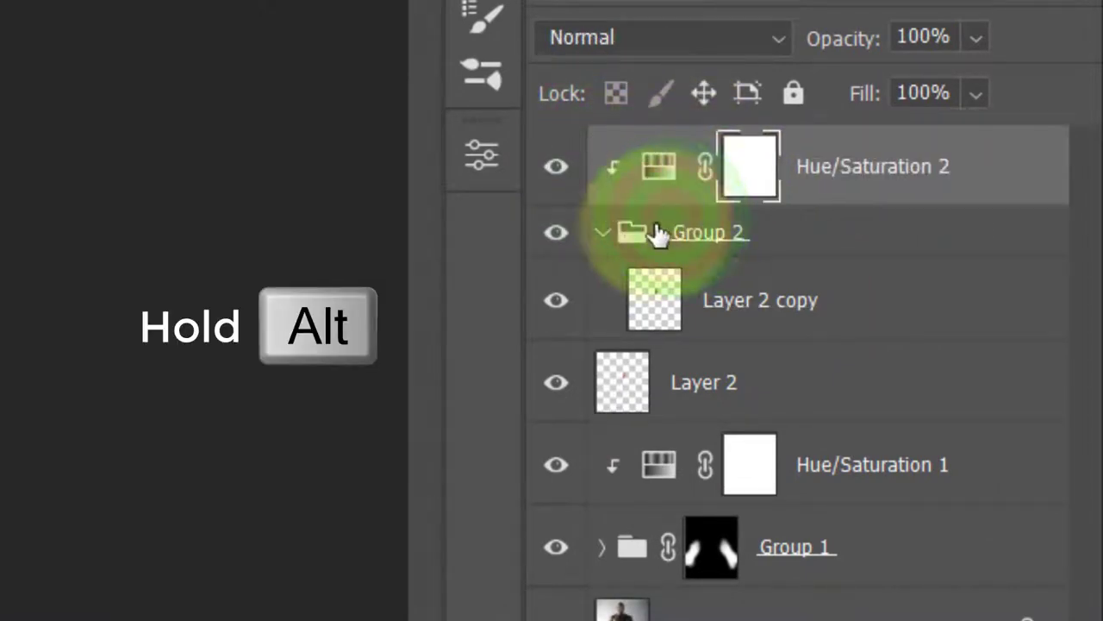
left_click(604, 238)
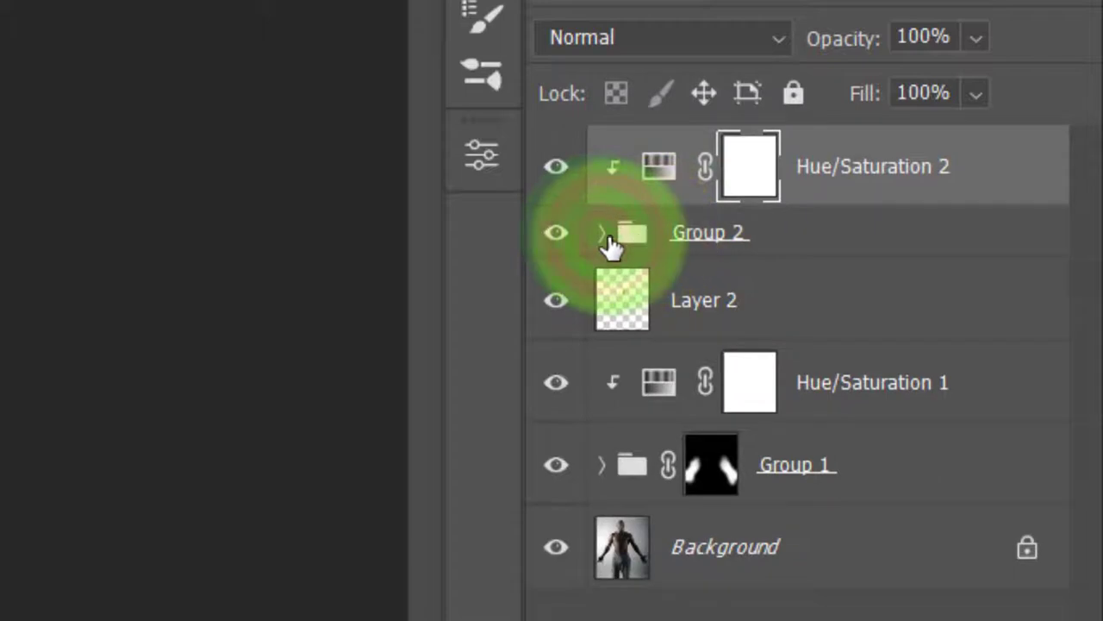
left_click(606, 237)
left_click(698, 313)
key("ctrl+j")
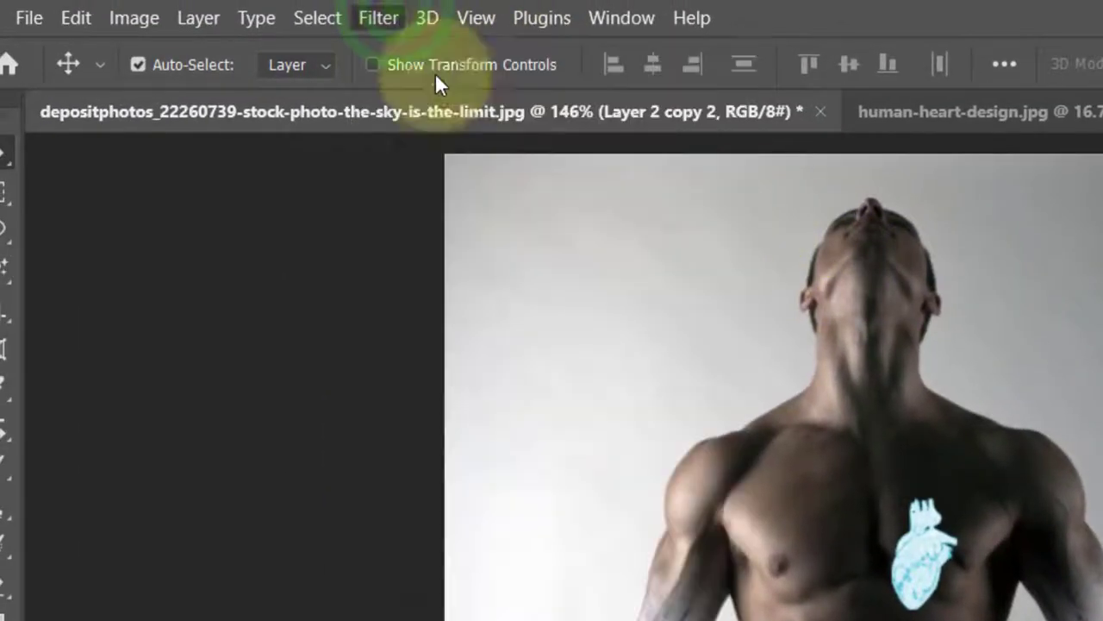
Step: Apply a Frosted Glass distortion to the heart copy in Filter Gallery, with Smoothness 4 and Distortion 12
left_click(392, 19)
left_click(429, 171)
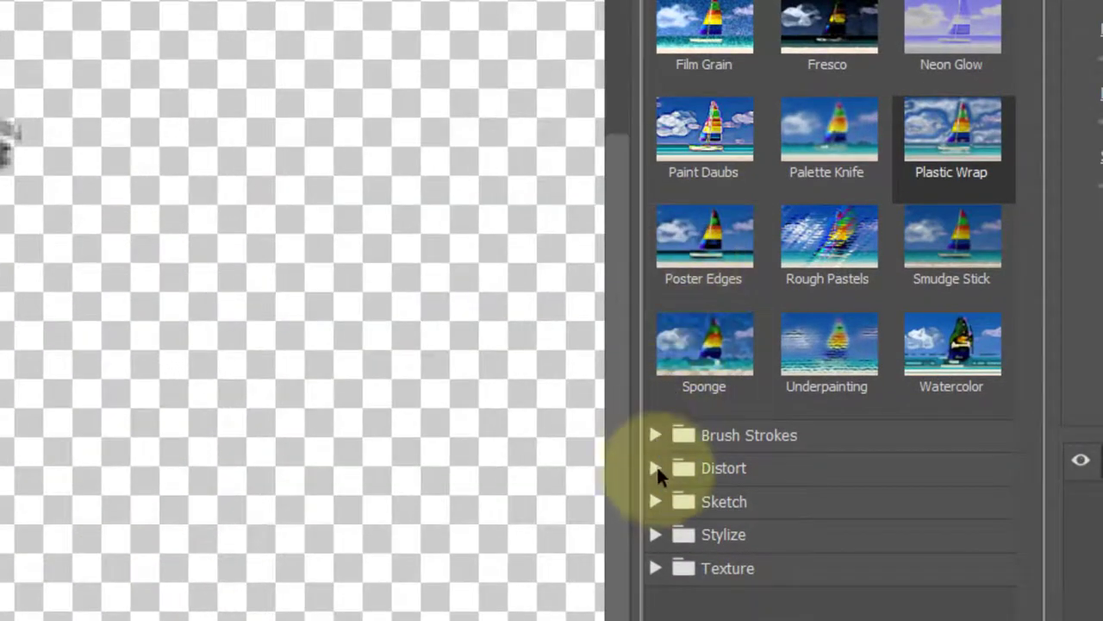
left_click(655, 469)
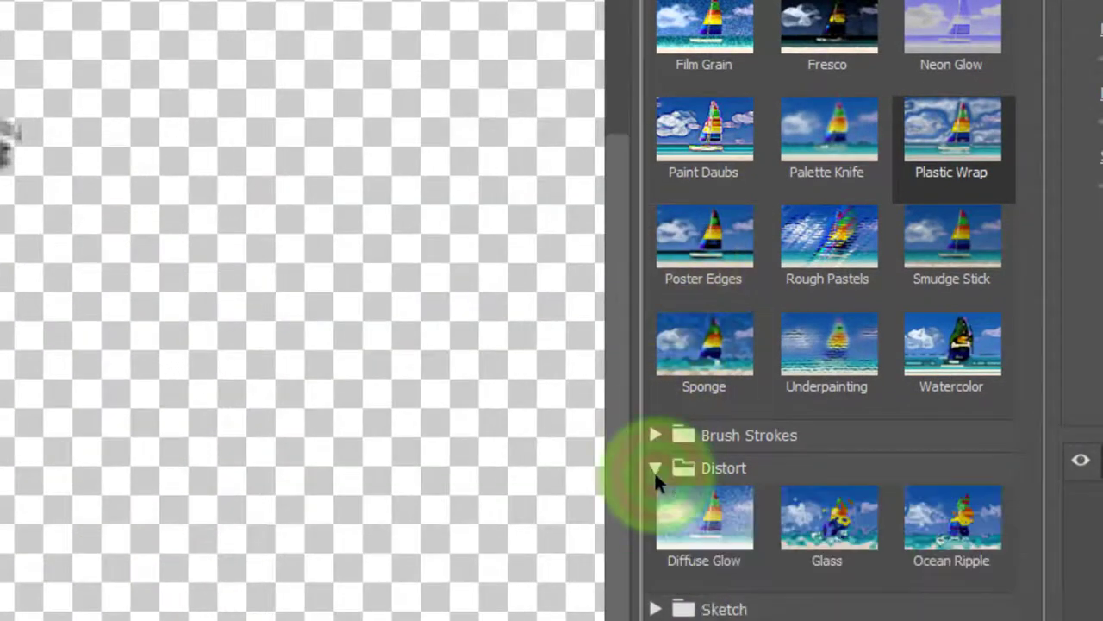
left_click(814, 509)
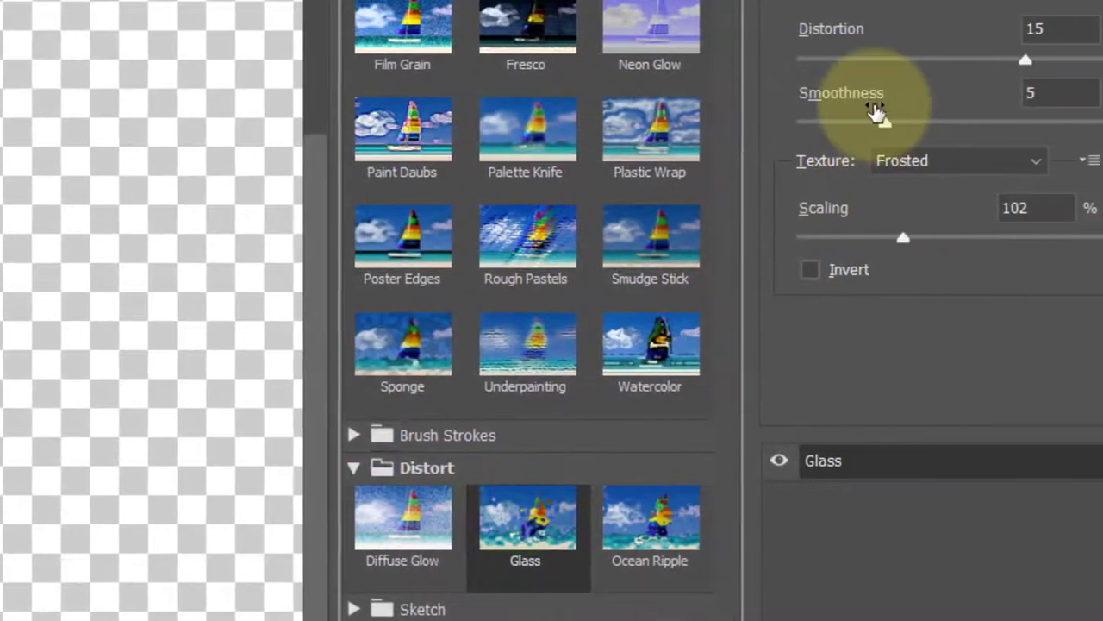
left_click_drag(879, 120, 862, 121)
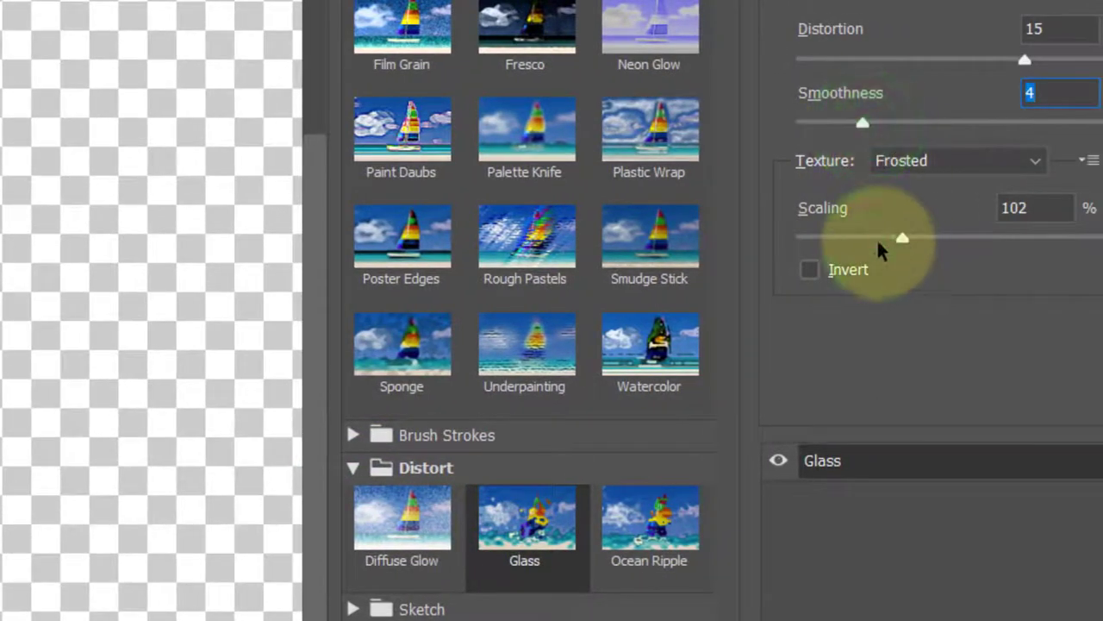
left_click(993, 61)
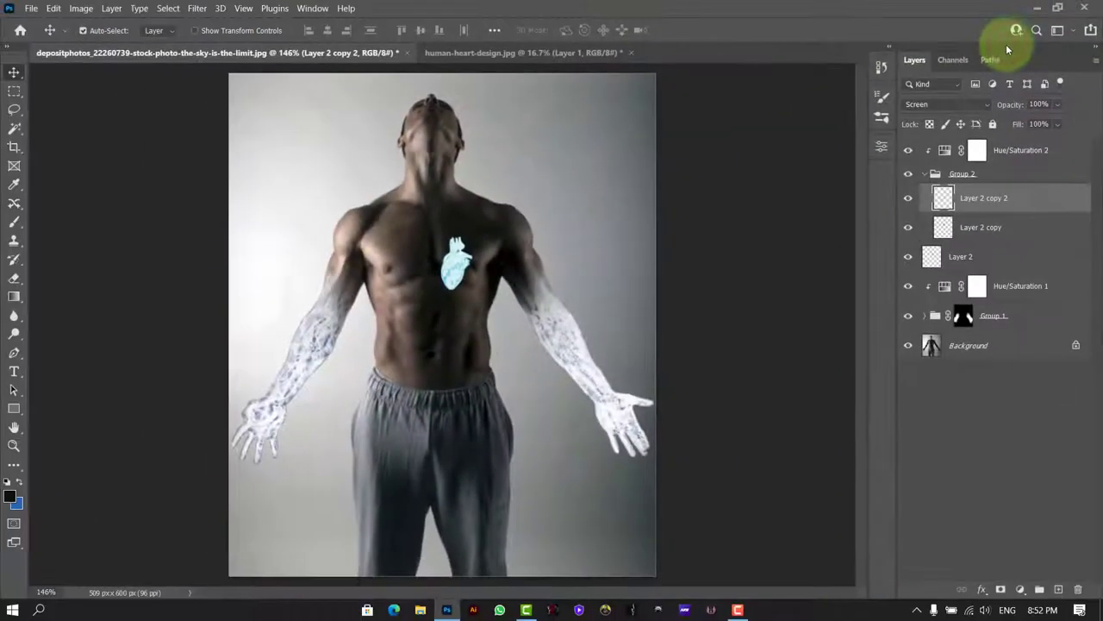
Step: Zoom in to 300%, collapse Group 2, and set up a soft brush of about 171 px
key("ctrl+plus")
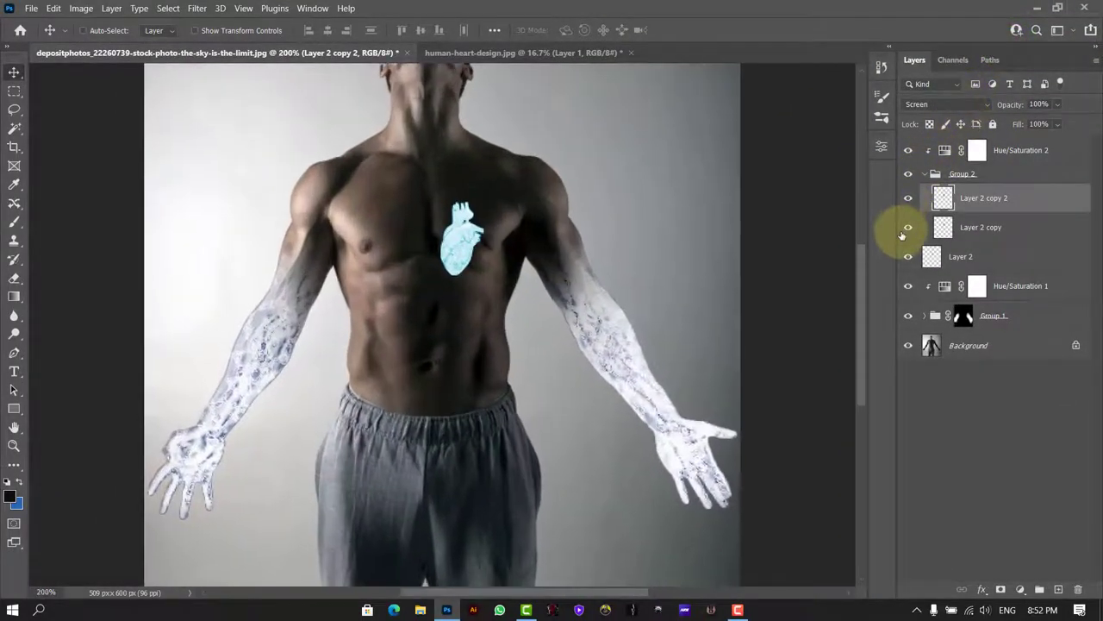
key("ctrl+plus")
left_click(925, 176)
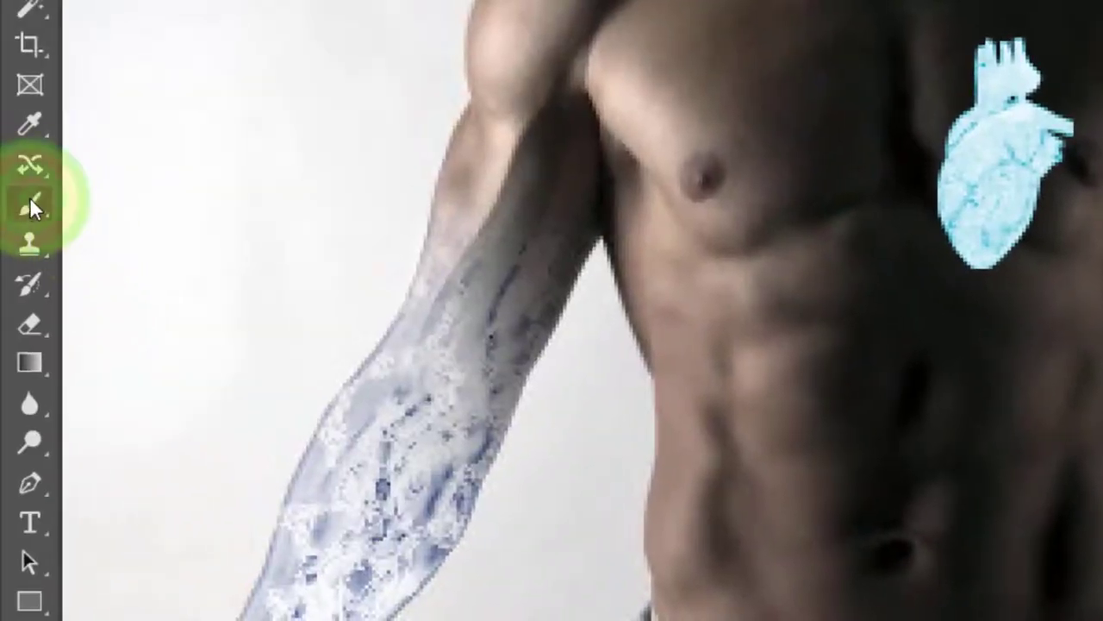
left_click(30, 199)
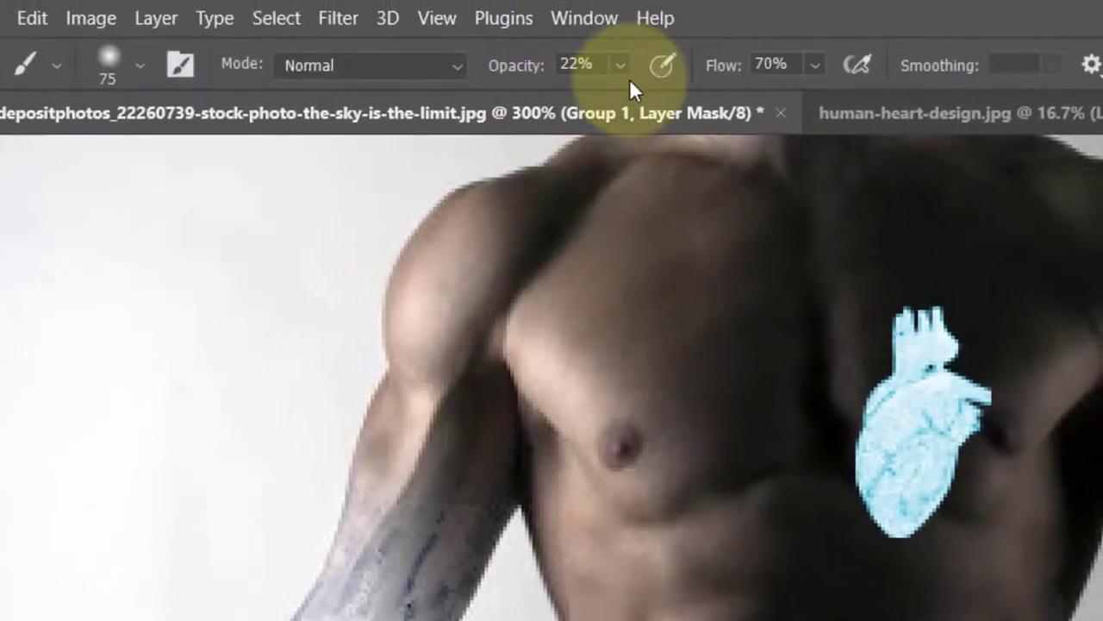
left_click(621, 67)
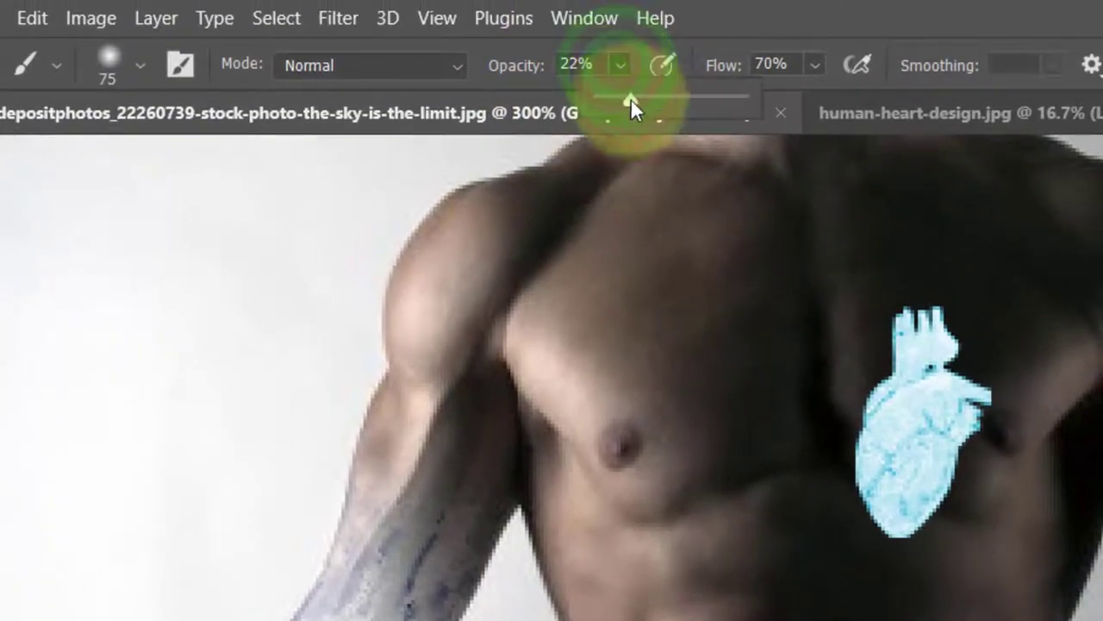
left_click(140, 66)
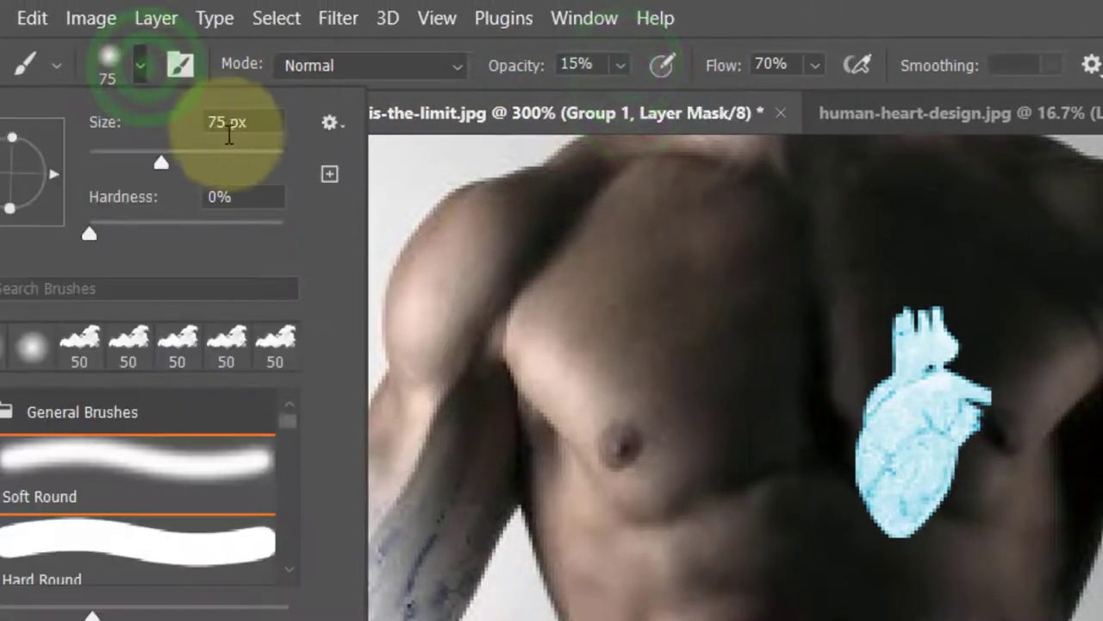
left_click_drag(162, 164, 247, 164)
left_click(138, 67)
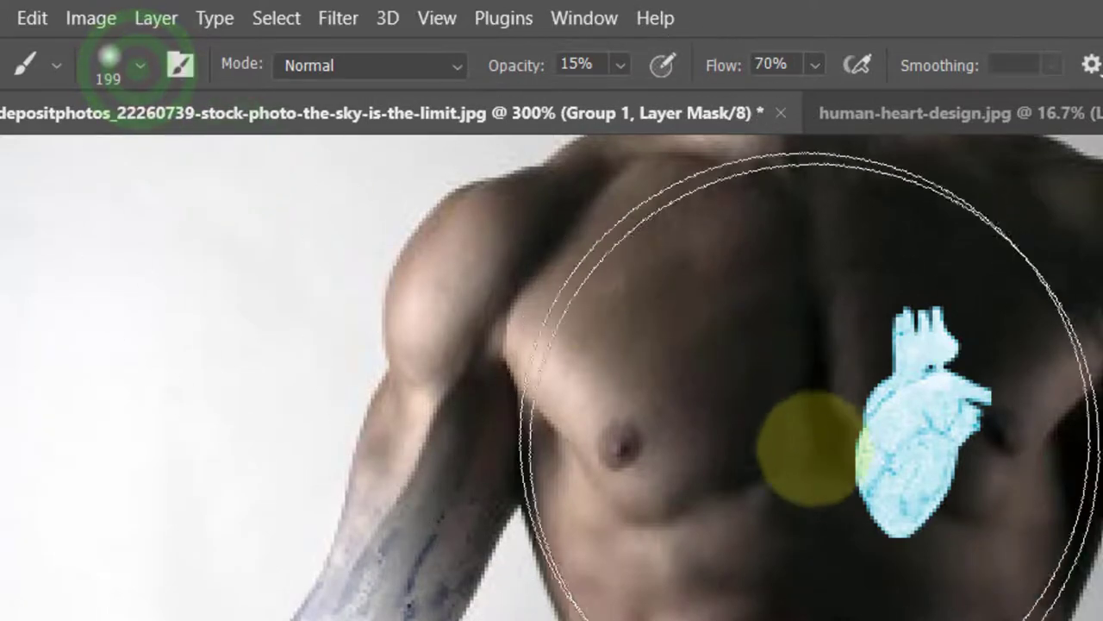
left_click(140, 66)
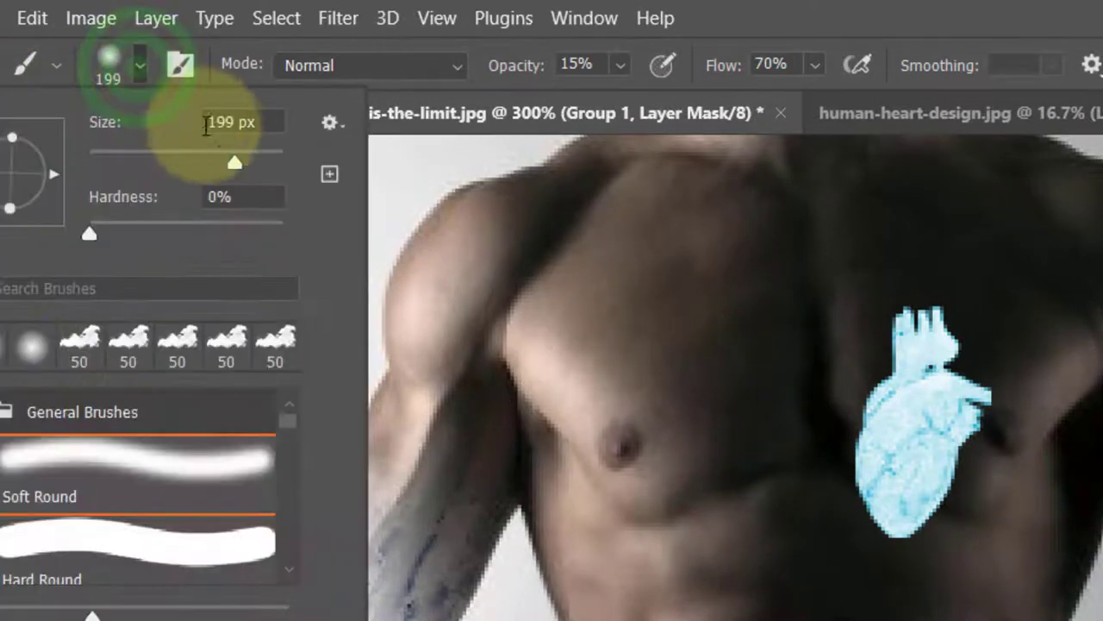
left_click_drag(247, 164, 221, 164)
left_click(140, 66)
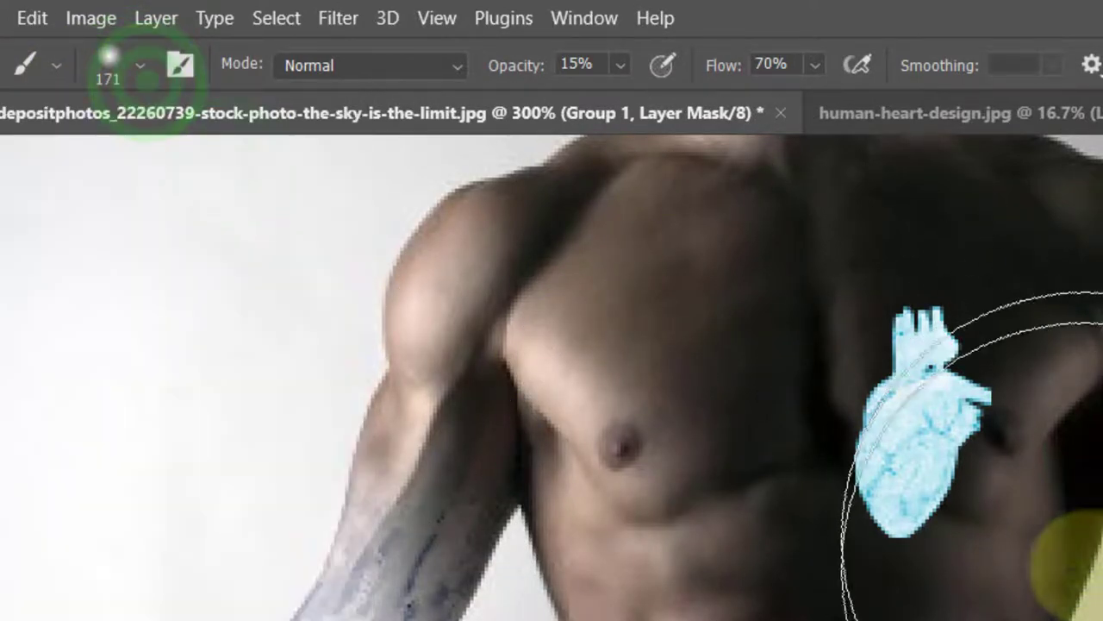
Step: With a smaller brush, paint Group 1's mask to reveal glow over the heart and remove the green glow
key("bracketleft")
key("bracketleft")
key("bracketleft")
key("bracketleft")
key("bracketleft")
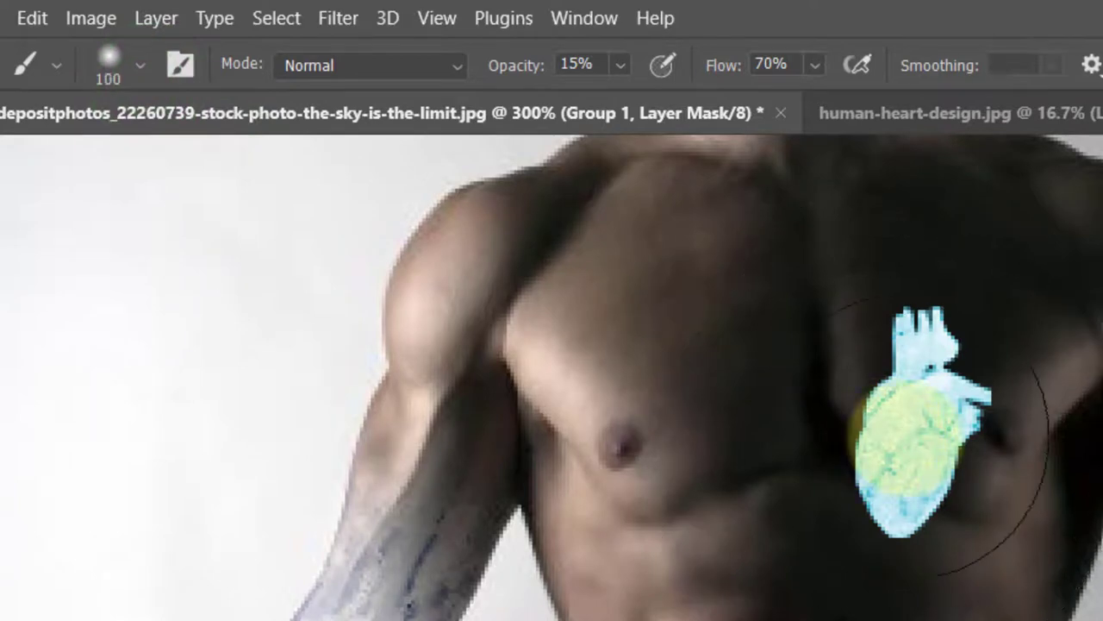
left_click_drag(897, 414, 918, 453)
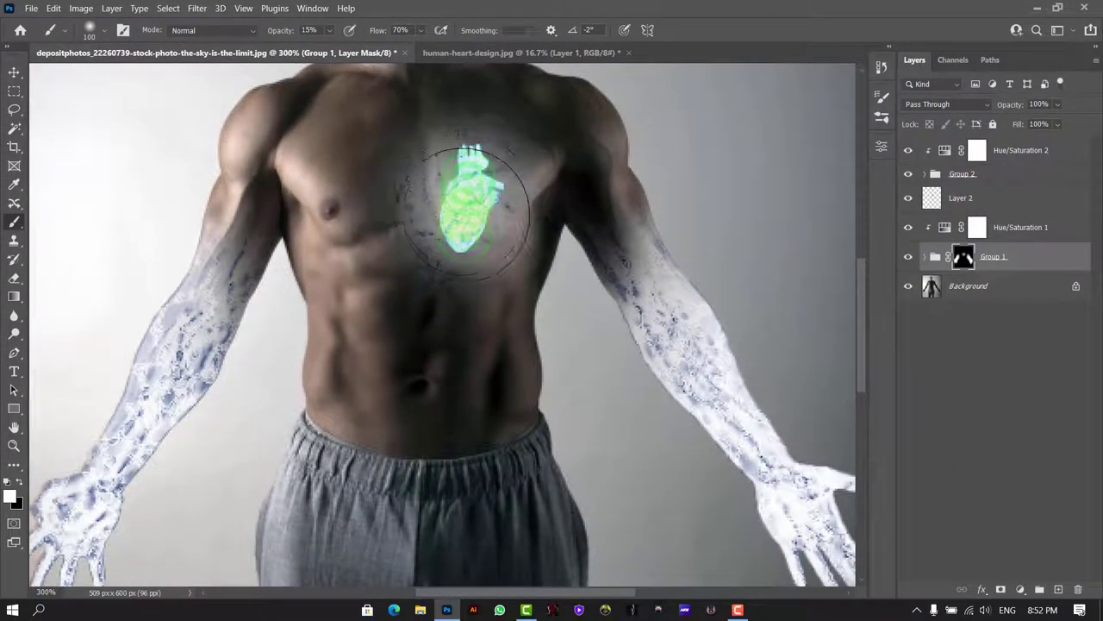
key("bracketleft")
key("bracketleft")
key("bracketleft")
left_click_drag(483, 203, 419, 172)
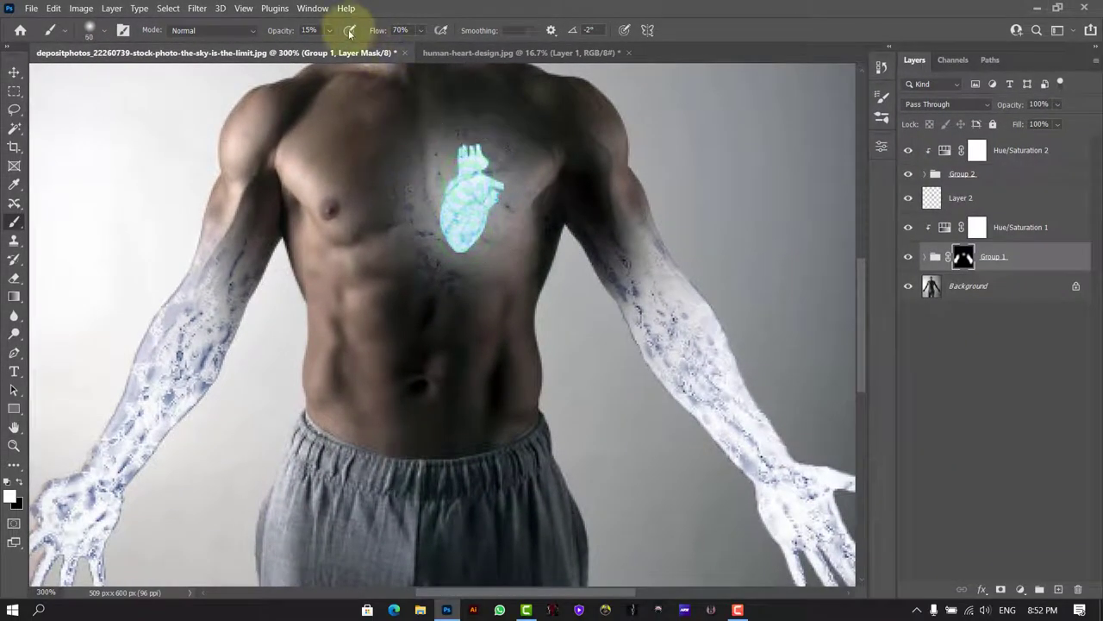
mouse_move(495, 191)
left_mouse_down()
mouse_move(457, 218)
mouse_move(473, 198)
left_mouse_up()
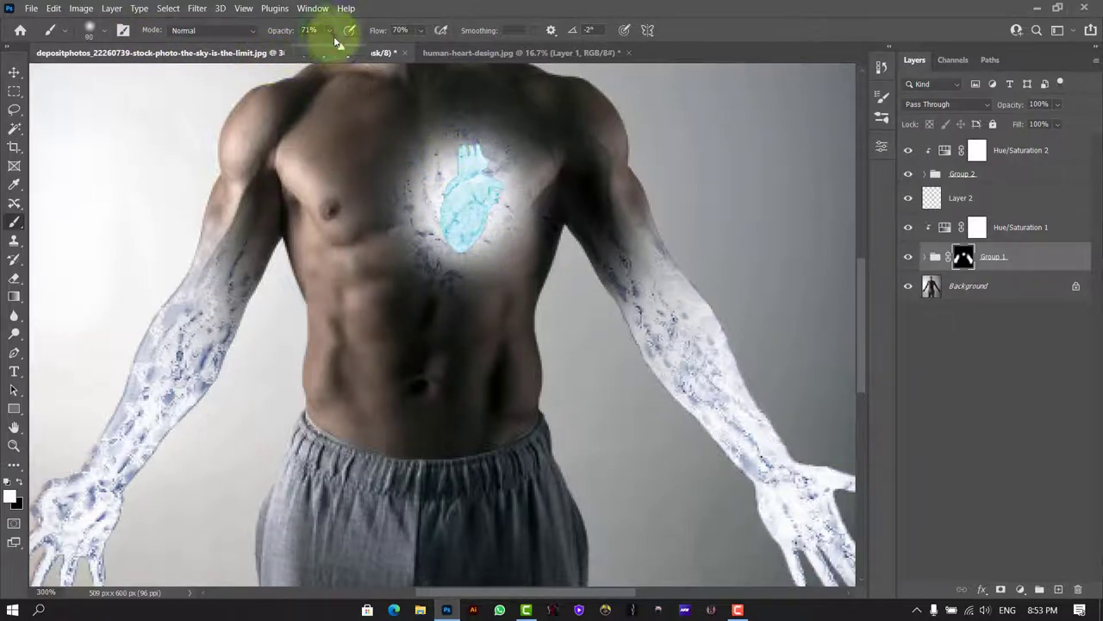
Step: At 10% brush opacity, blend the glow from the top of the heart downward
left_click(308, 30)
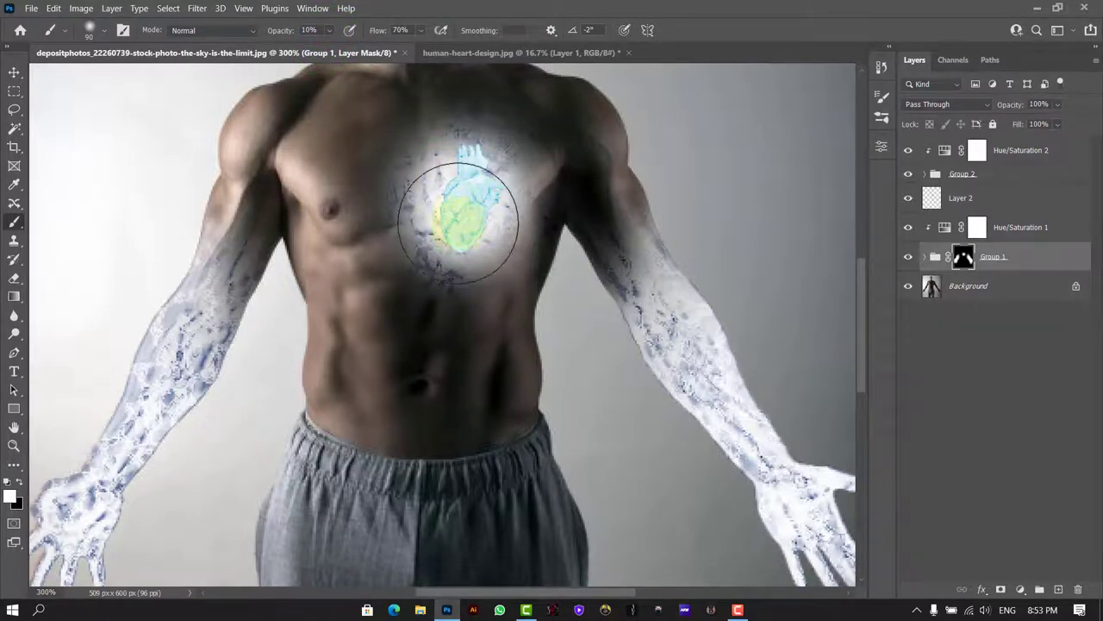
scroll(457, 237, "down", 3)
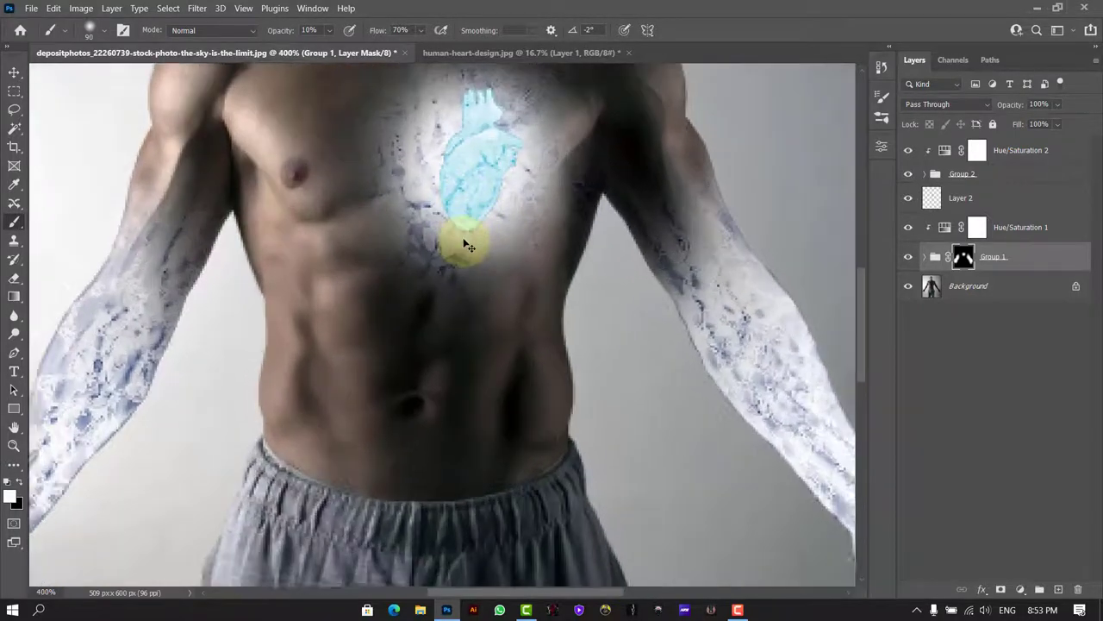
scroll(466, 237, "up", 2)
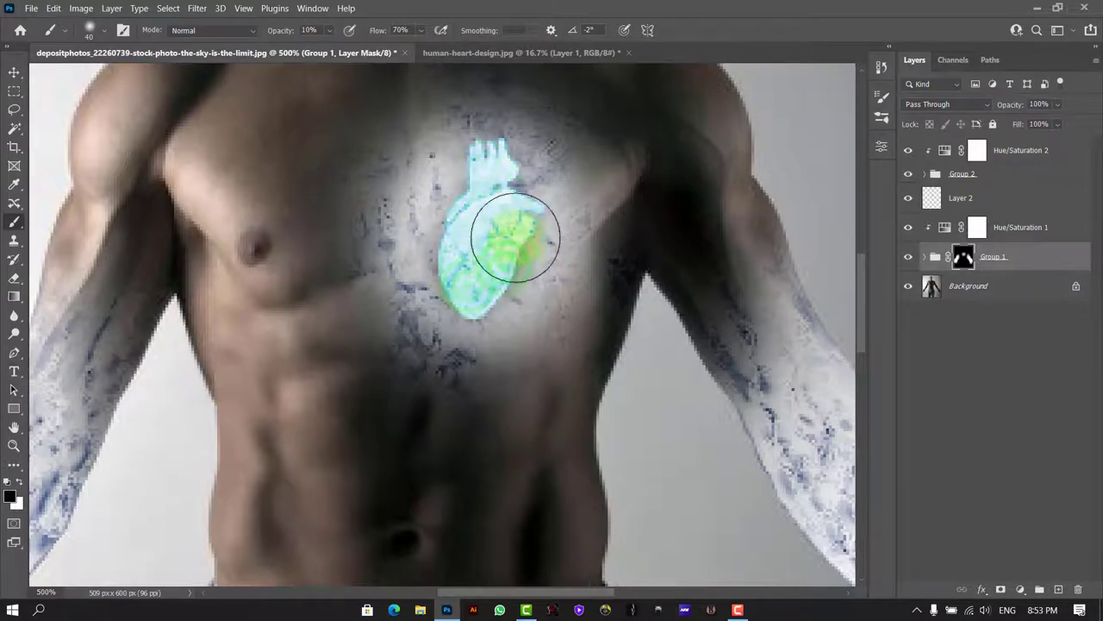
left_click_drag(493, 177, 458, 321)
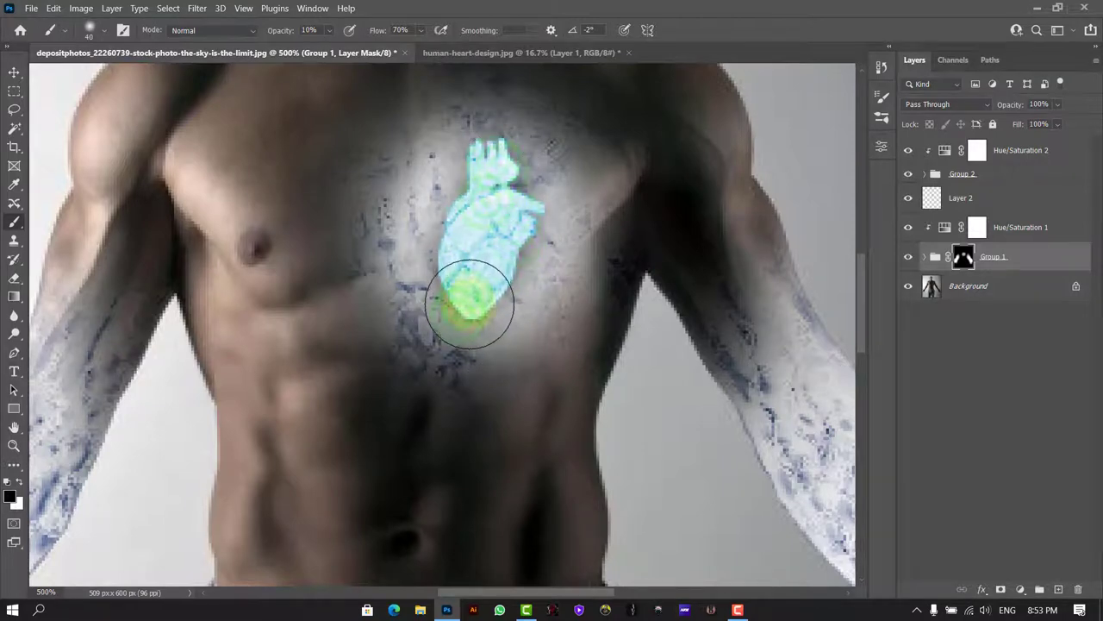
scroll(496, 302, "up", 1)
Step: Refine the glow along the heart's left side and lower area, alternating white and black
key("x")
mouse_move(455, 253)
left_mouse_down()
mouse_move(503, 159)
mouse_move(561, 187)
mouse_move(581, 313)
mouse_move(549, 398)
mouse_move(401, 394)
mouse_move(387, 284)
mouse_move(544, 382)
mouse_move(453, 305)
left_mouse_up()
key("x")
left_click_drag(474, 365, 450, 298)
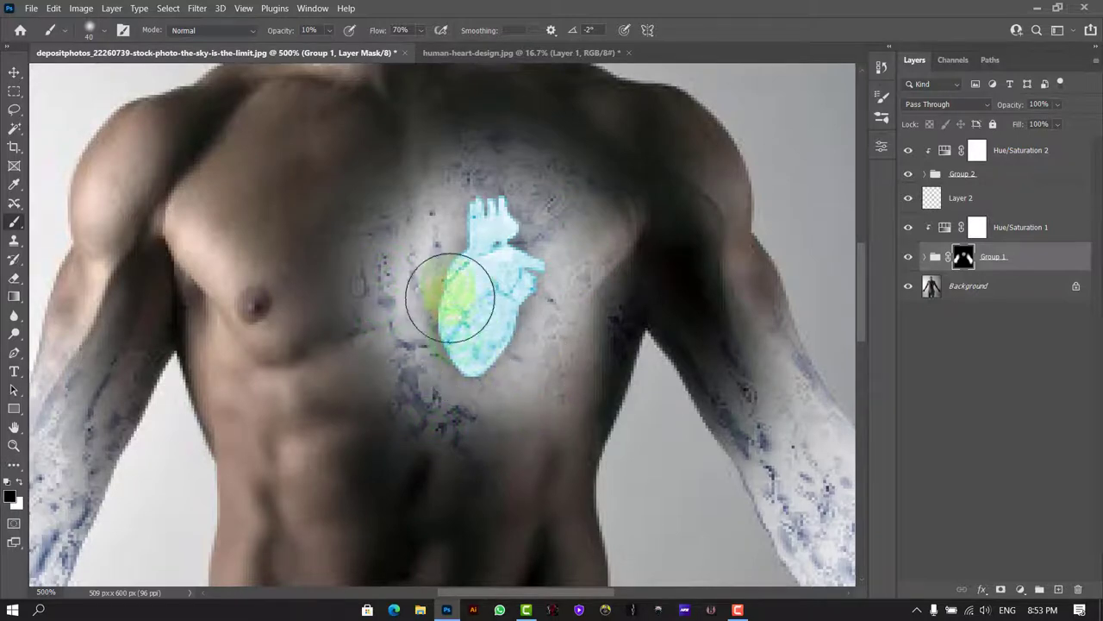
mouse_move(516, 287)
left_mouse_down()
mouse_move(500, 377)
mouse_move(488, 229)
mouse_move(461, 377)
mouse_move(465, 411)
mouse_move(529, 419)
mouse_move(416, 401)
mouse_move(419, 414)
mouse_move(468, 340)
left_mouse_up()
key("x")
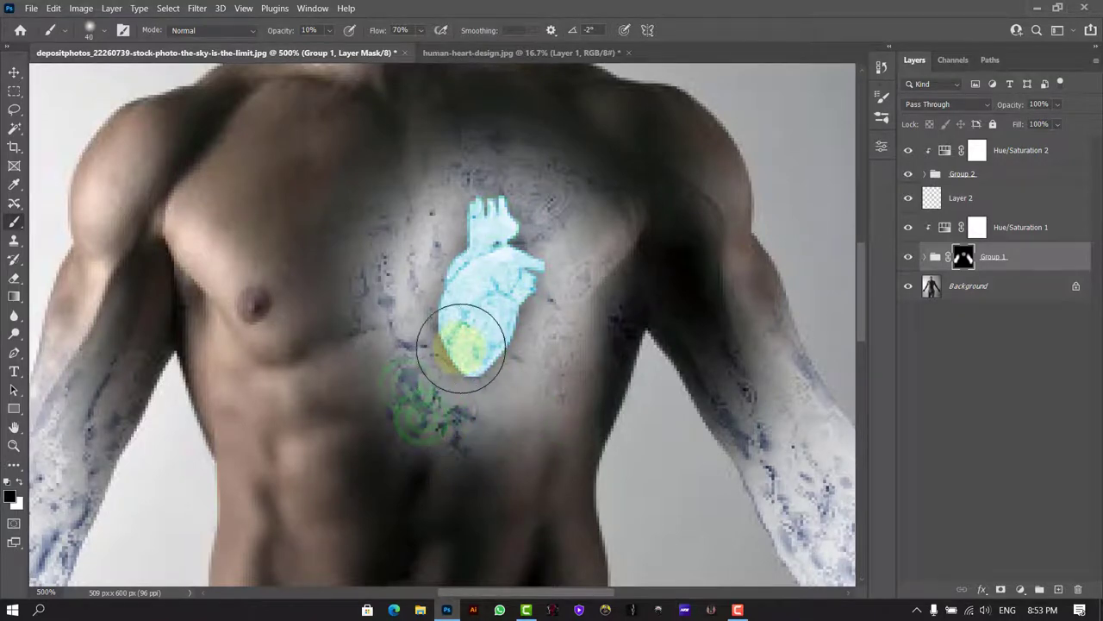
key("x")
key("ctrl+minus")
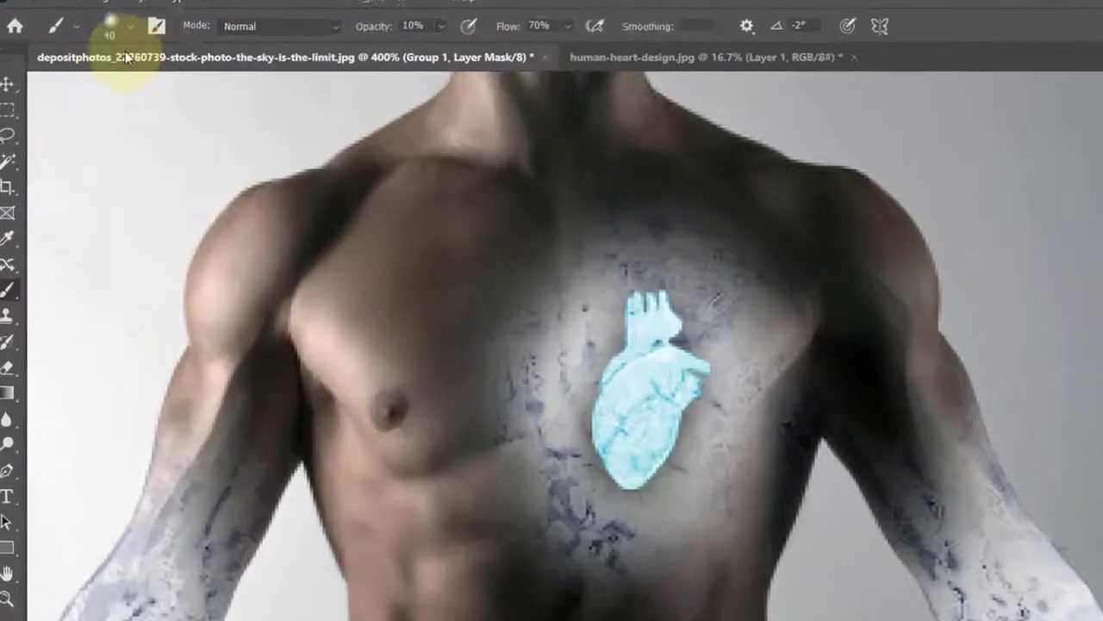
Step: Set up a 1 px white brush at 100% opacity
left_click(103, 31)
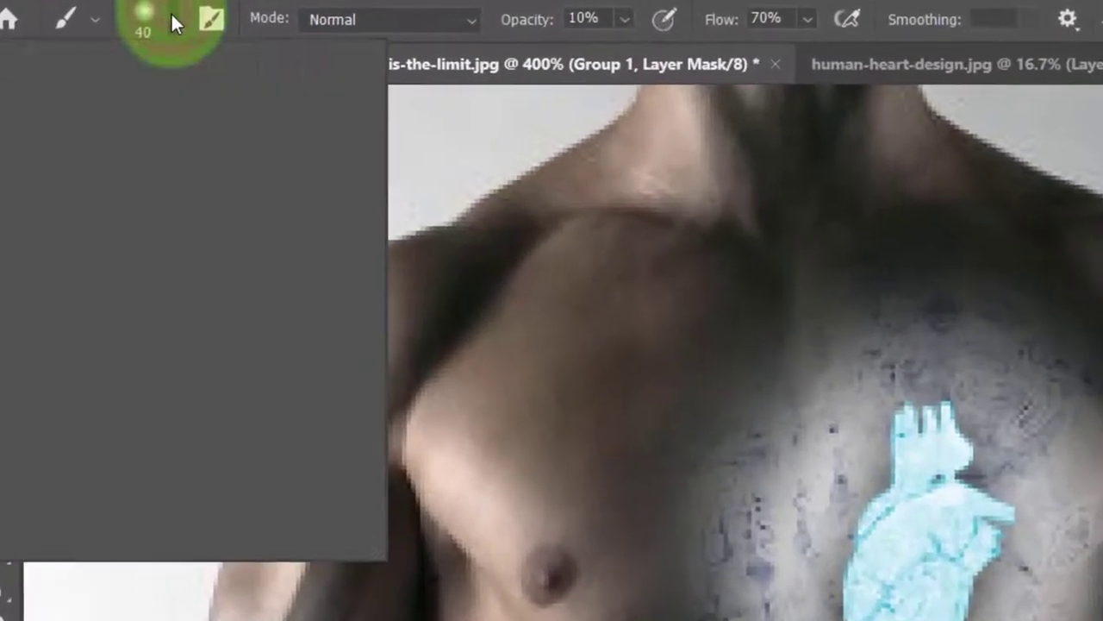
left_click_drag(108, 76, 96, 77)
left_click_drag(143, 116, 128, 119)
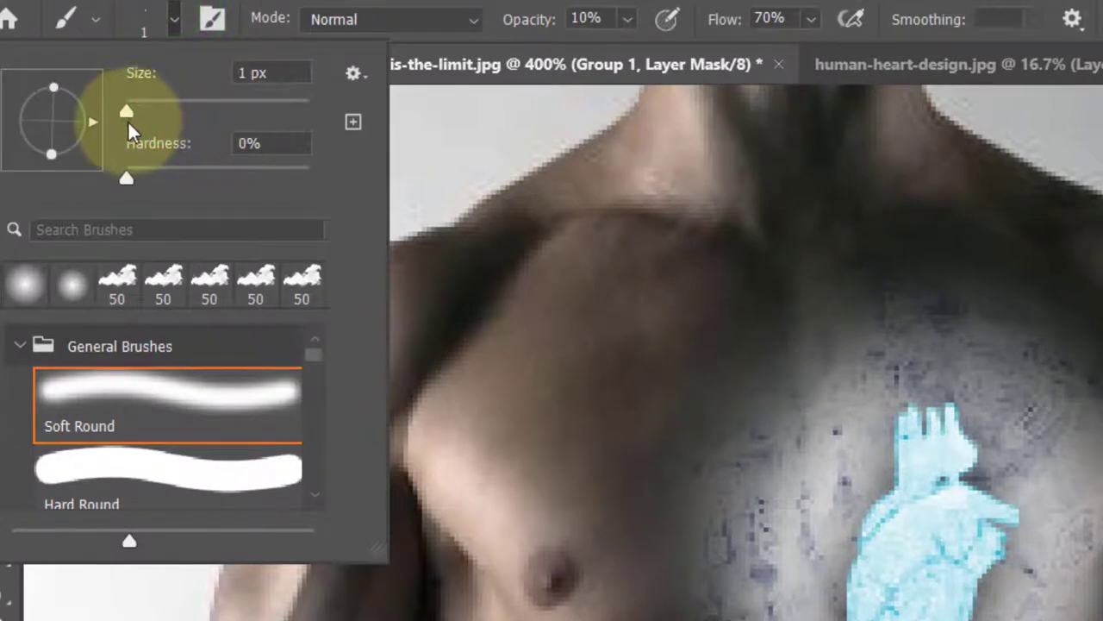
left_click(175, 27)
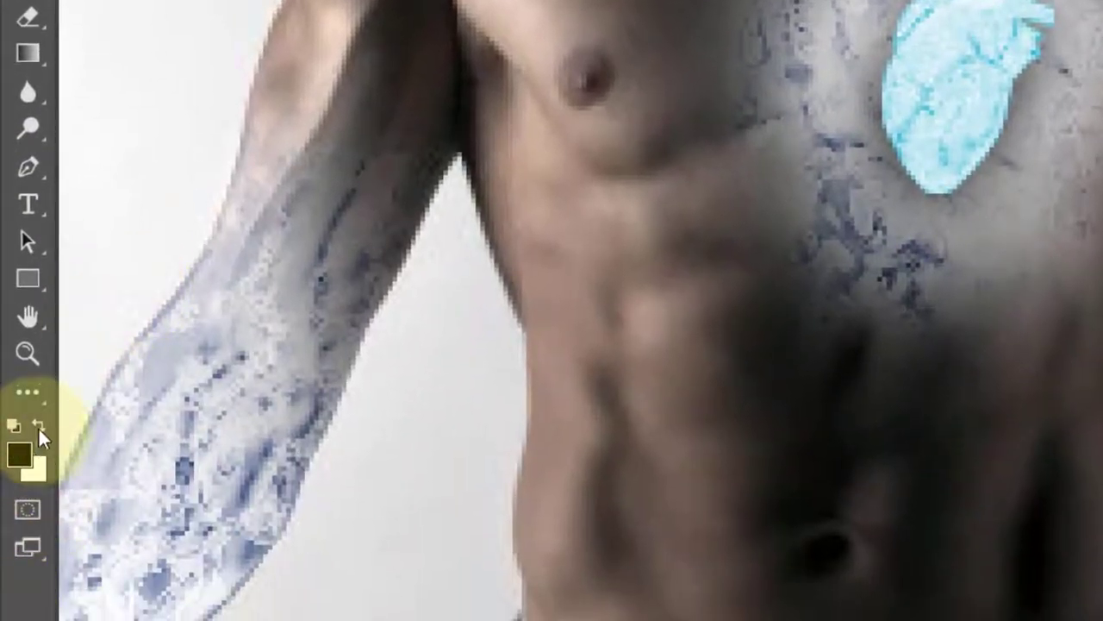
key("d")
left_click(38, 424)
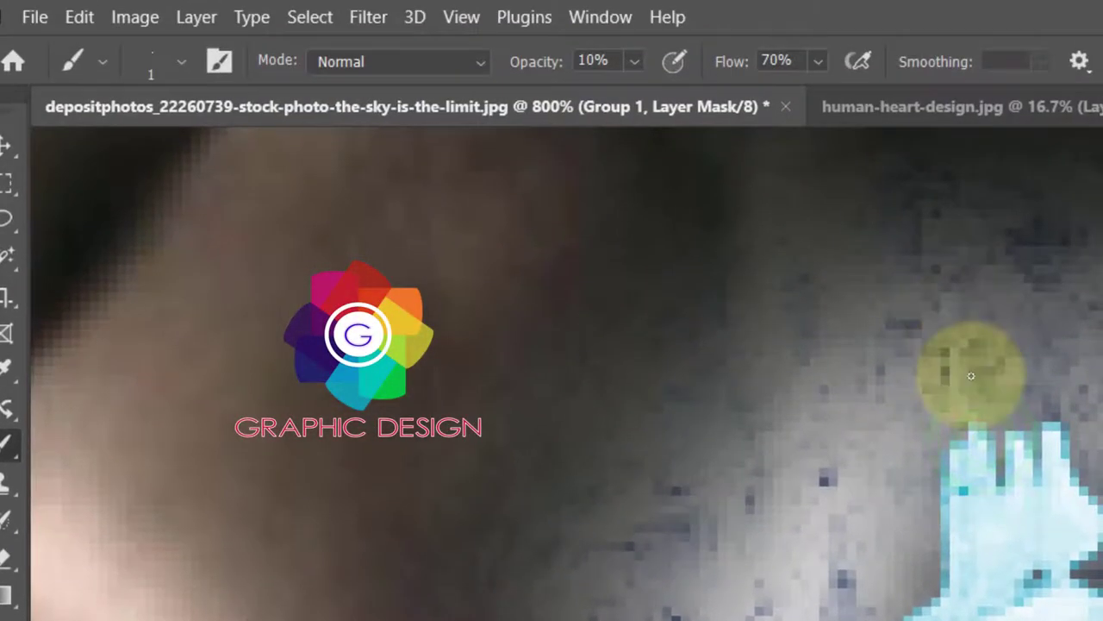
left_click(635, 62)
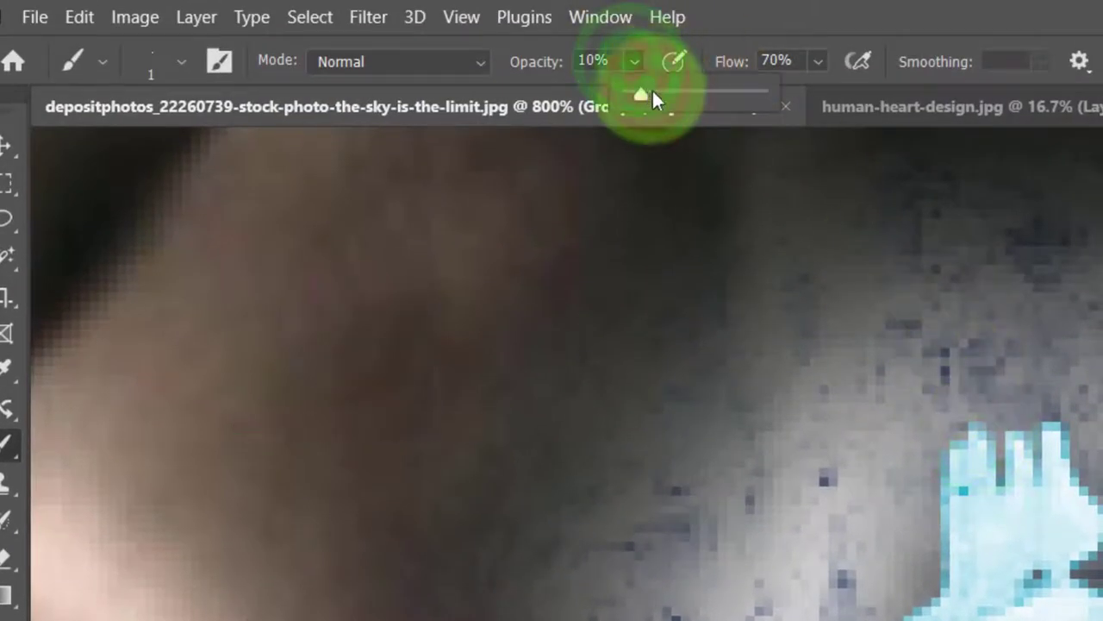
left_click_drag(640, 92, 758, 89)
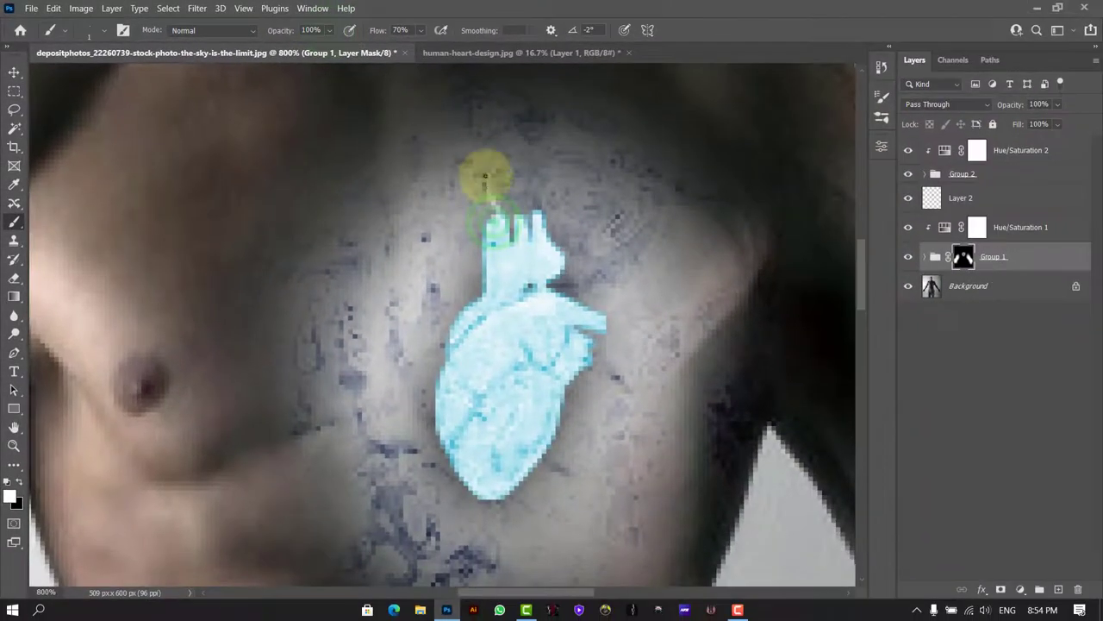
Step: Paint thin white veins from the heart rising upward, toward the upper left and up-right
left_click_drag(546, 235, 513, 116)
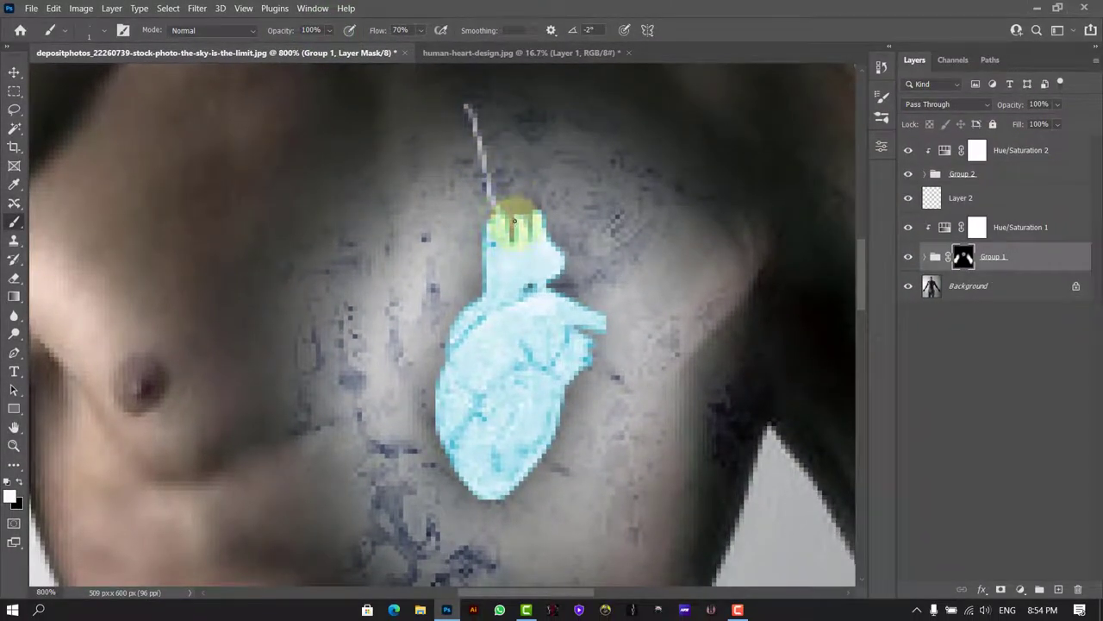
mouse_move(521, 223)
left_mouse_down()
mouse_move(535, 191)
mouse_move(565, 168)
left_mouse_up()
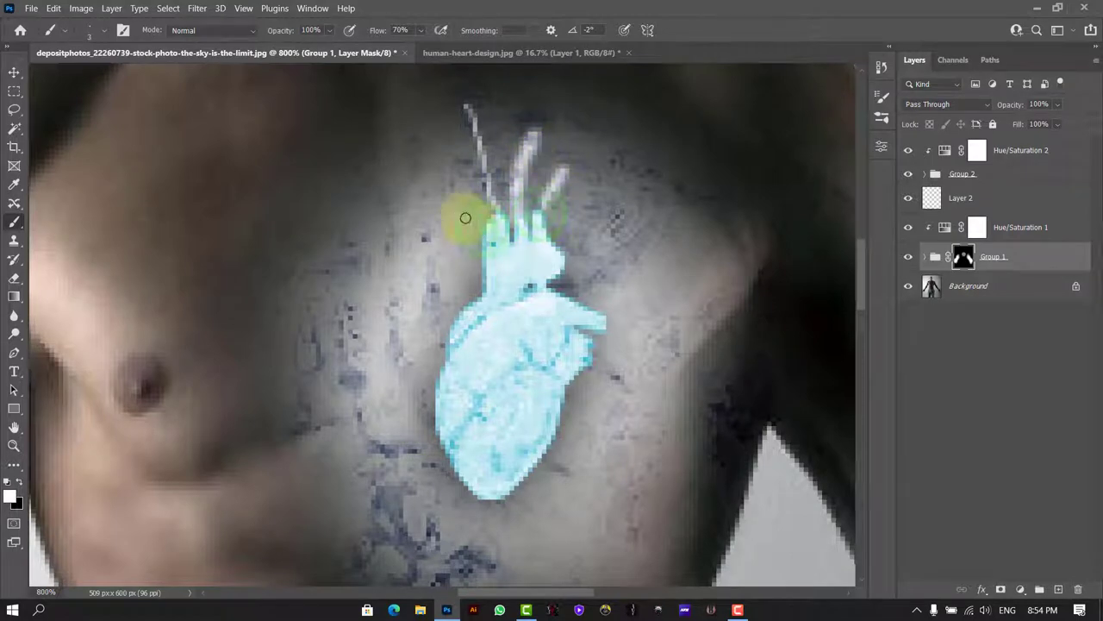
left_click_drag(465, 219, 360, 183)
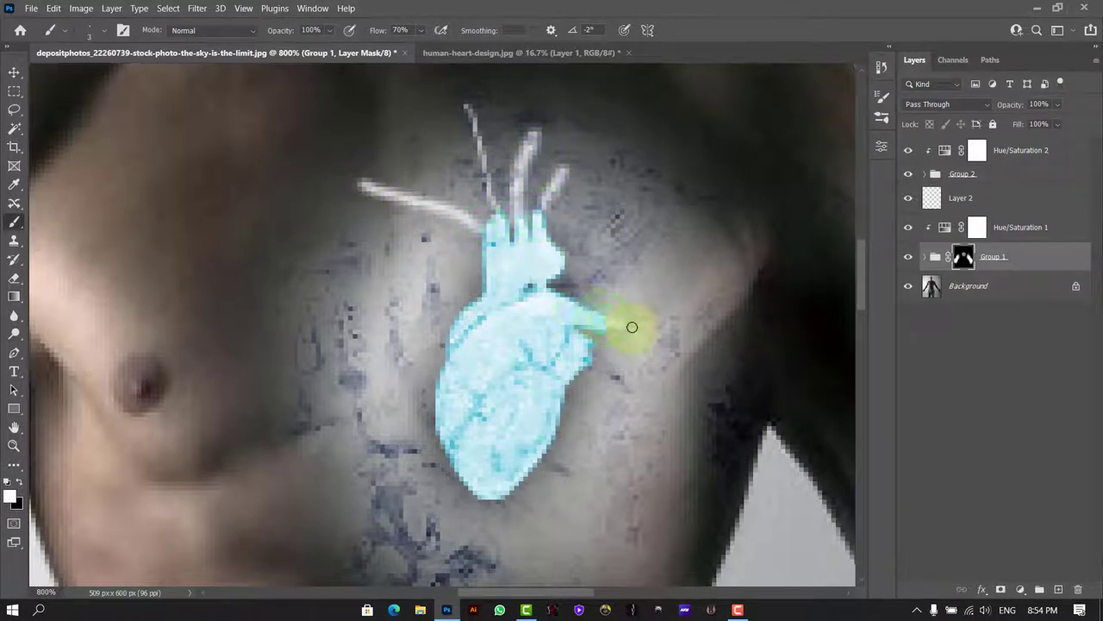
left_click_drag(694, 336, 607, 325)
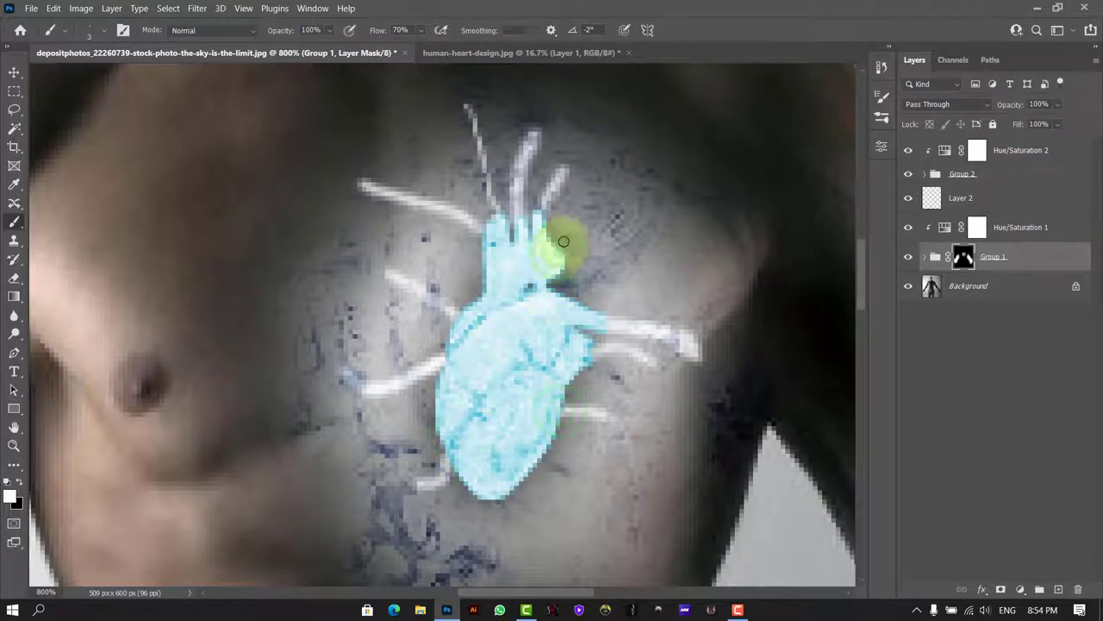
left_click_drag(564, 241, 615, 172)
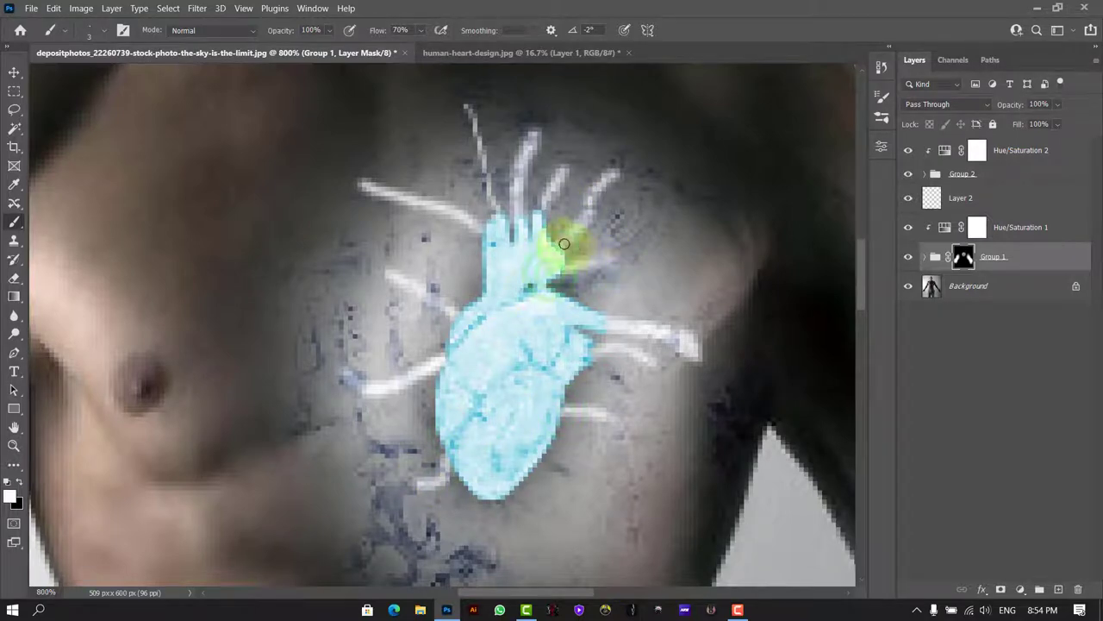
left_click_drag(587, 203, 612, 181)
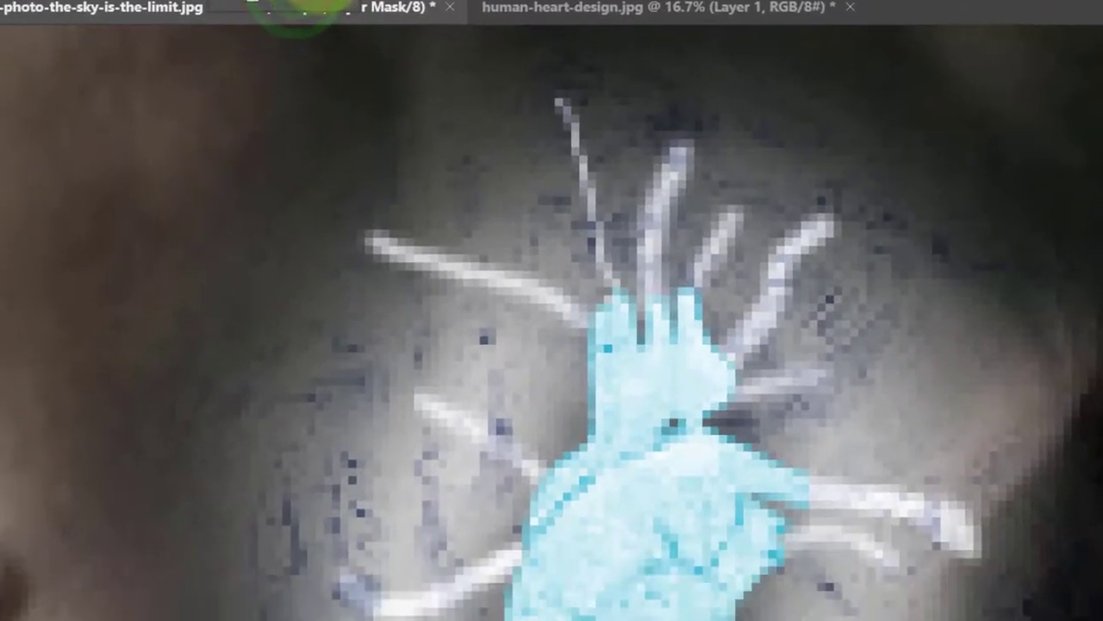
Step: Fade the vein ends above the heart and on both sides by painting black on the mask
left_click(34, 374)
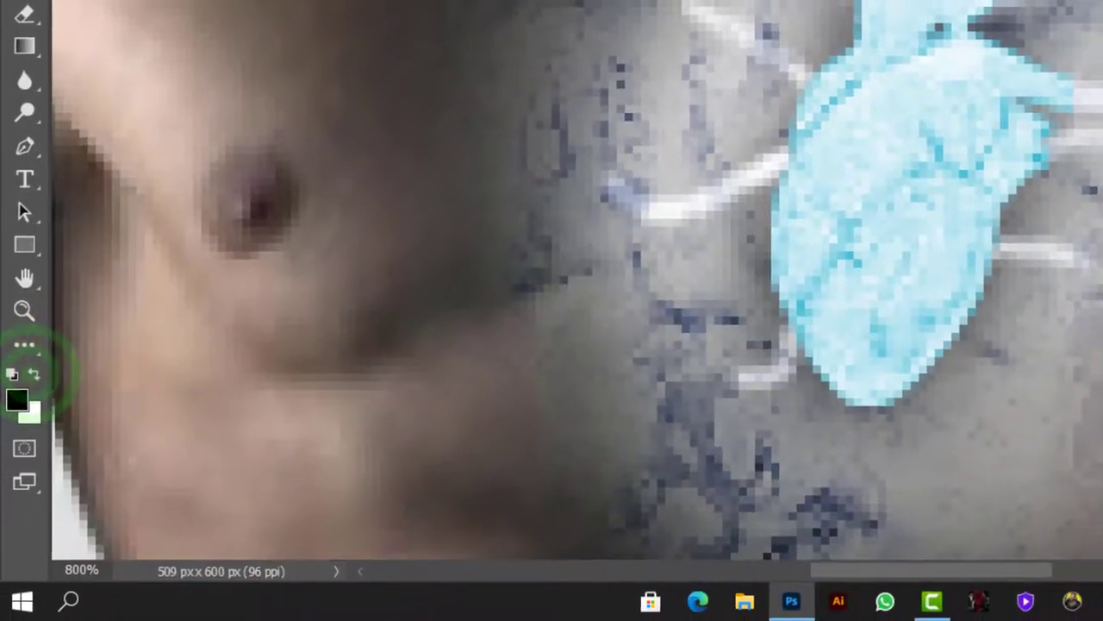
left_click(473, 116)
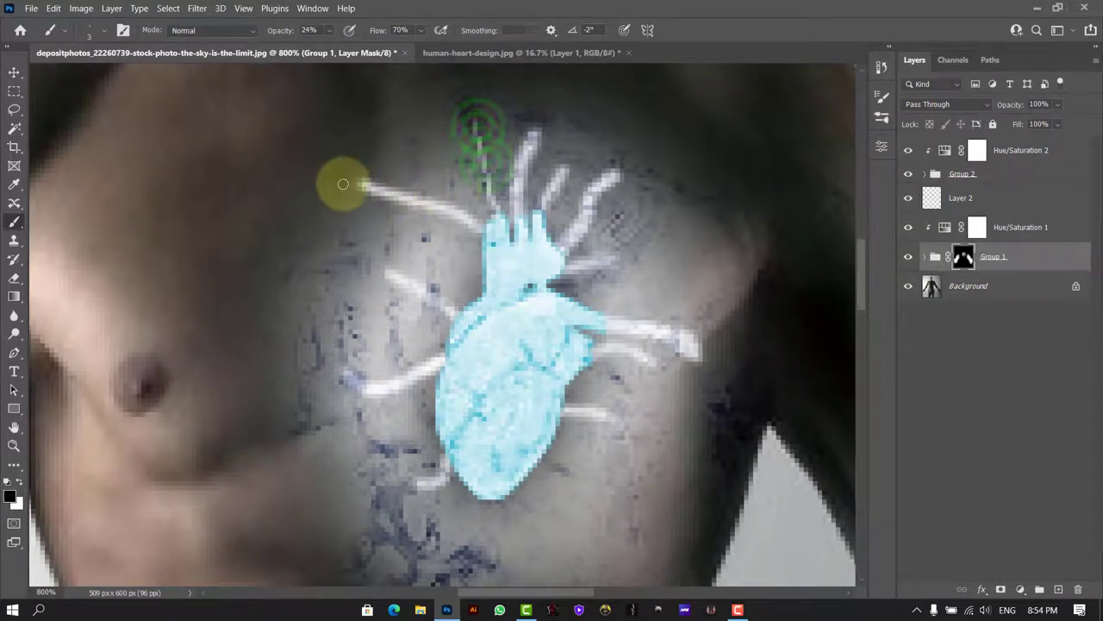
left_click_drag(357, 179, 388, 191)
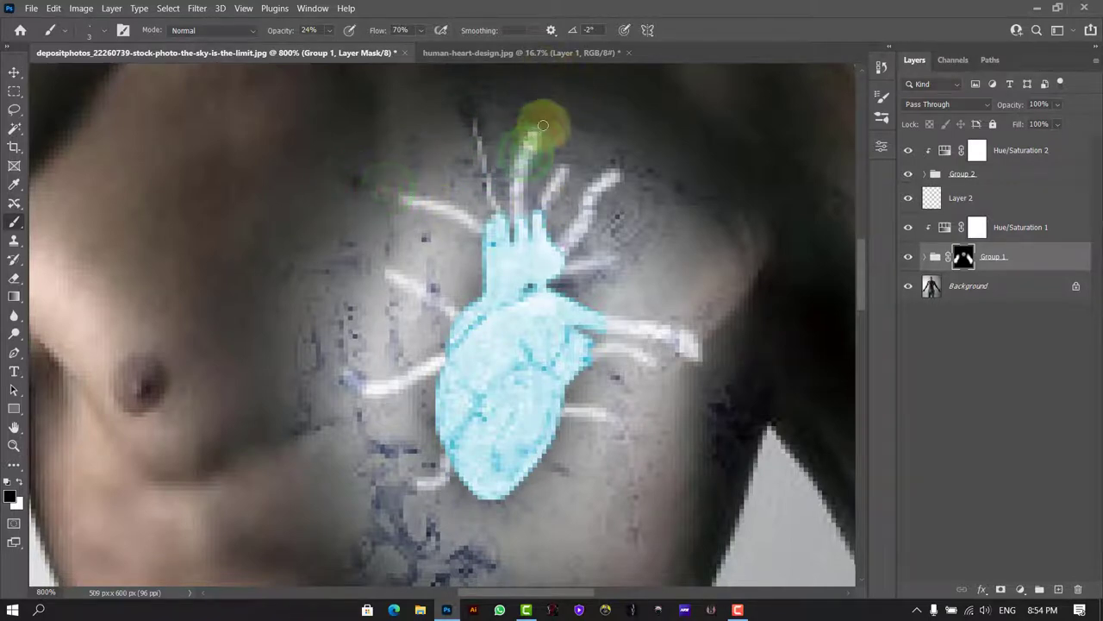
mouse_move(537, 124)
left_mouse_down()
mouse_move(522, 155)
mouse_move(603, 180)
left_mouse_up()
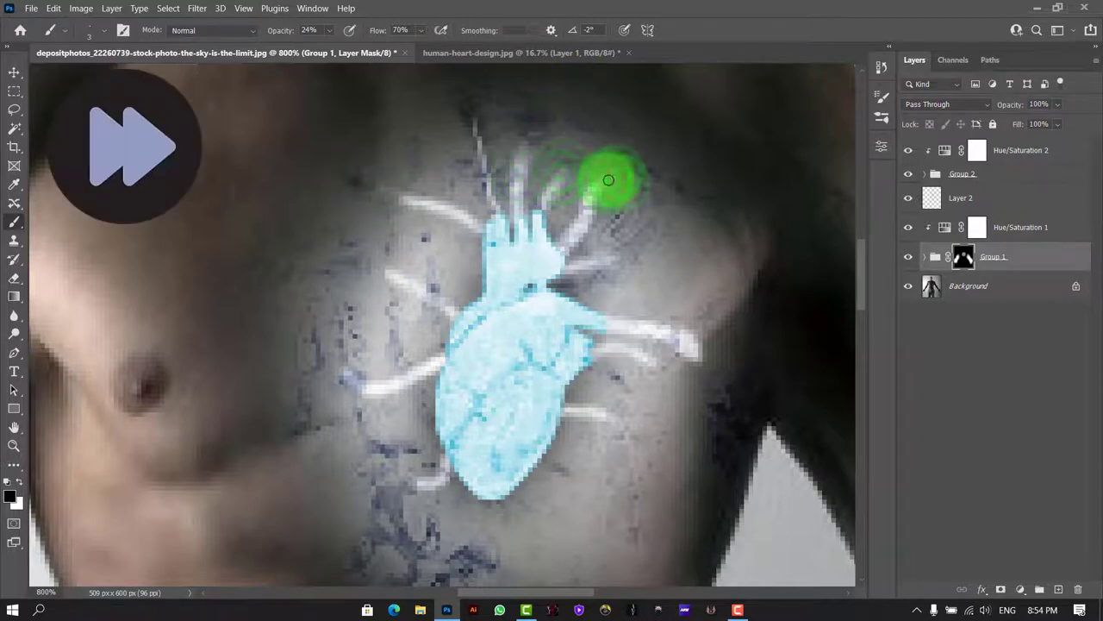
left_click(693, 344)
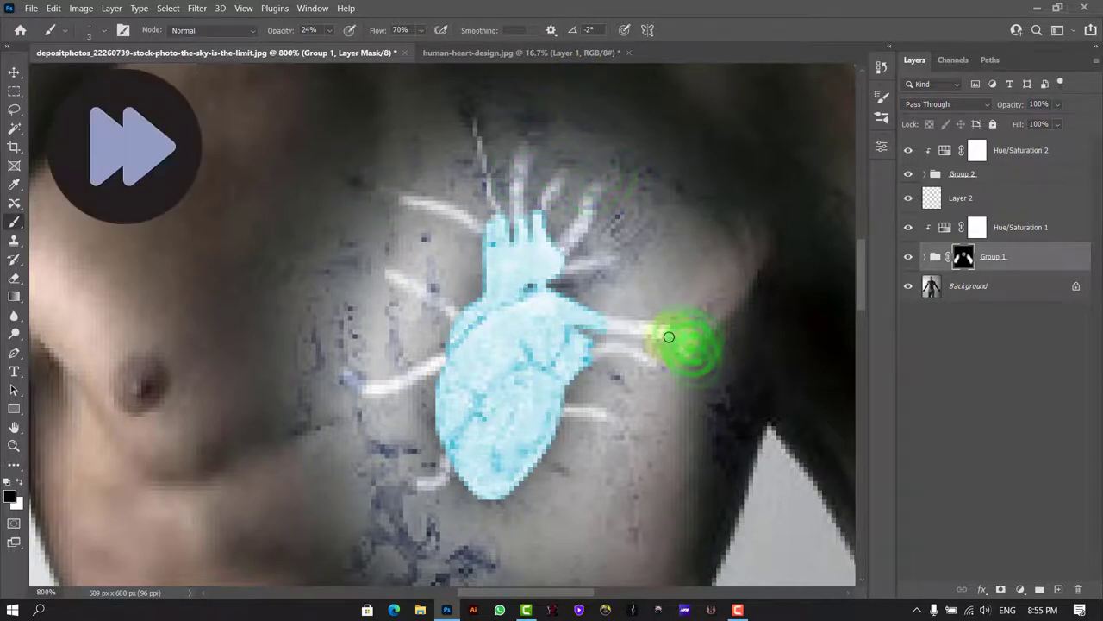
left_click(646, 357)
left_click(608, 414)
left_click(362, 388)
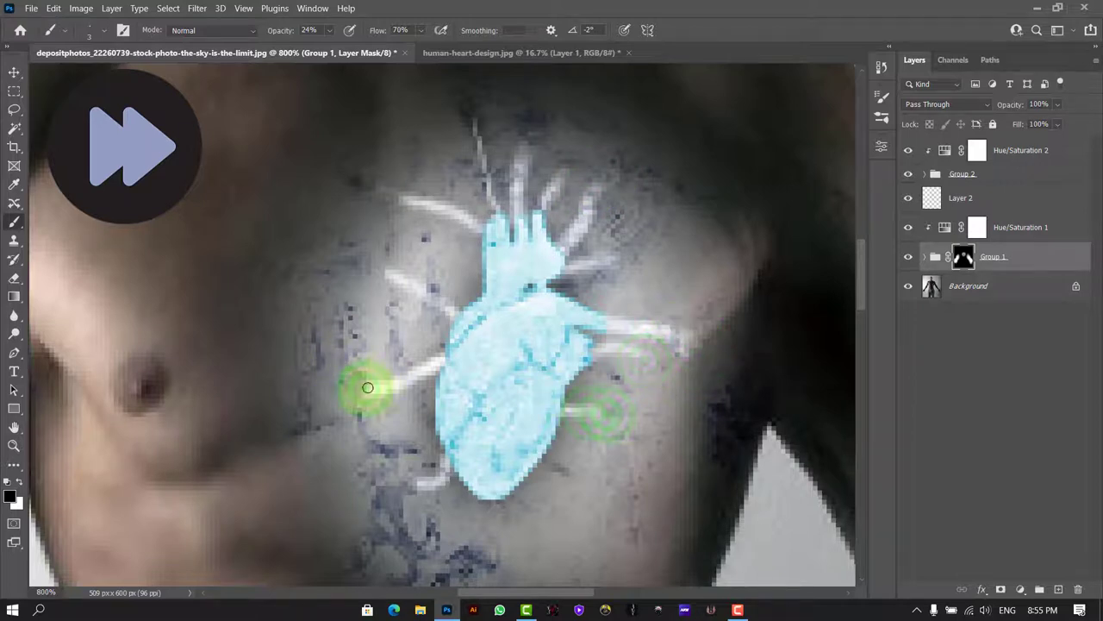
left_click(393, 278)
left_click(418, 483)
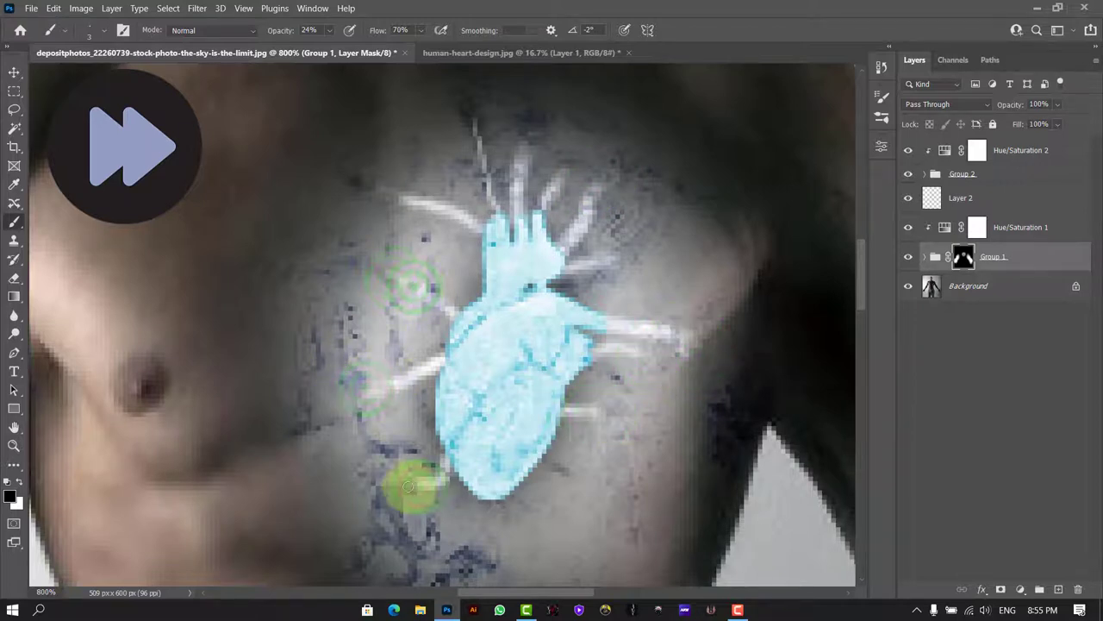
left_click(368, 388)
Step: Retint the heart's Hue/Saturation adjustment to Hue 204, Saturation 63, and bring up Group 1's layer menu
key("ctrl+0")
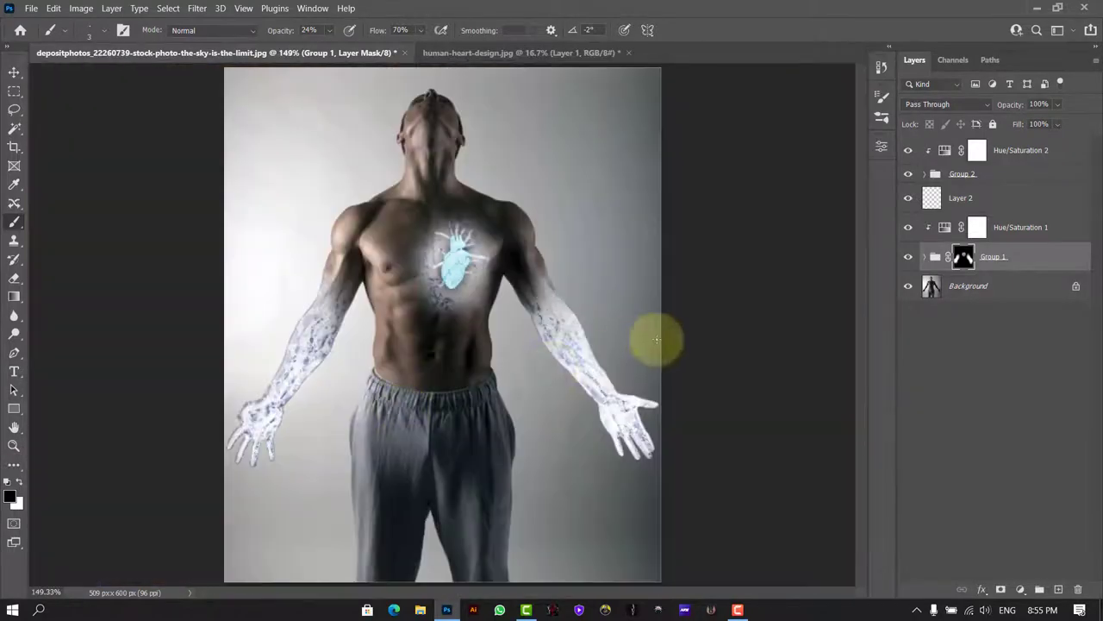
left_click(940, 167)
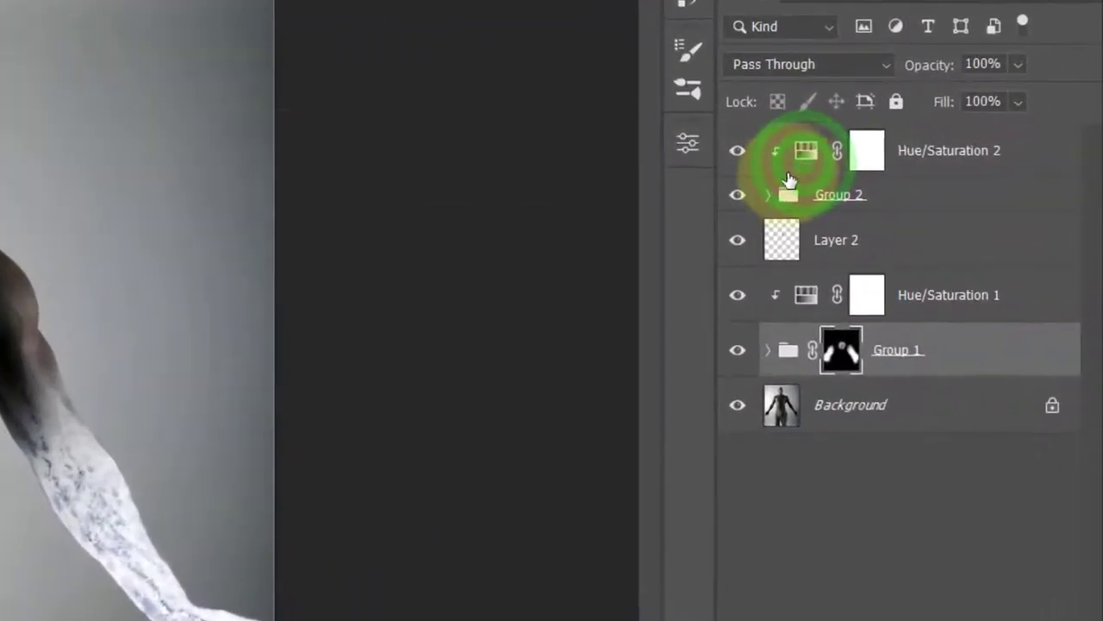
double_click(790, 180)
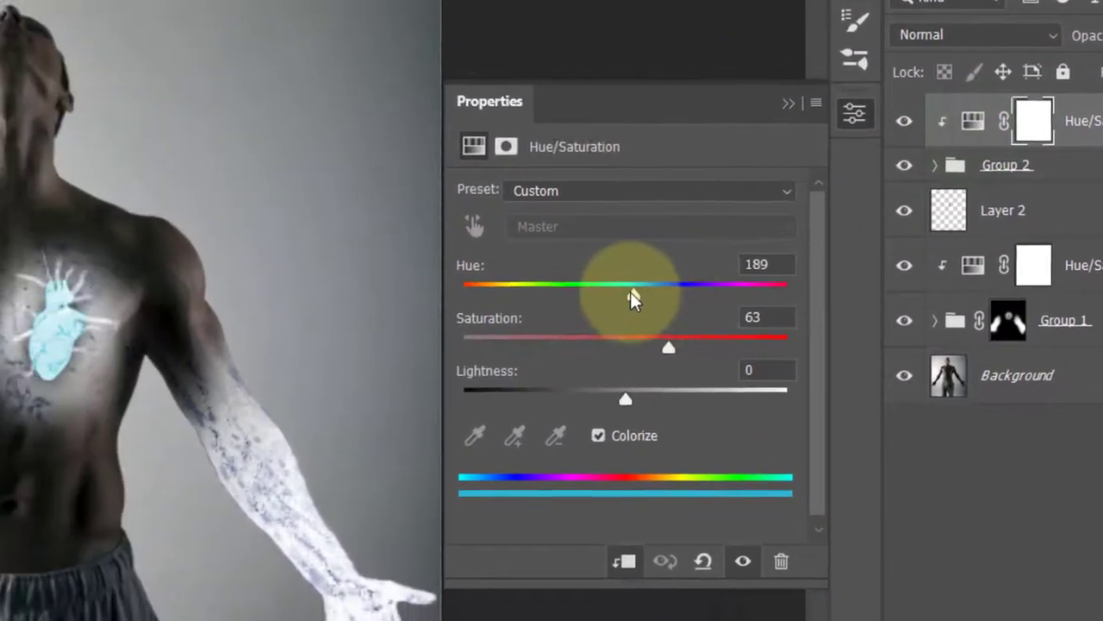
left_click_drag(460, 320, 776, 273)
left_click(914, 82)
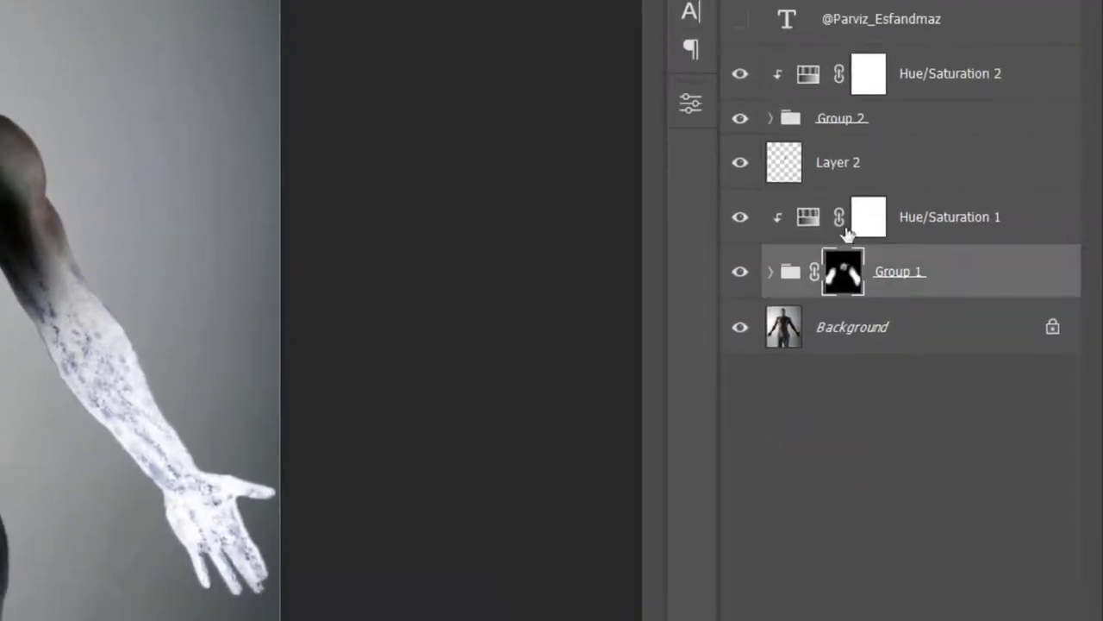
right_click(1004, 297)
Step: Give Group 1 a Screen pale-blue Outer Glow at 24% opacity, Spread 11%, Size 250 px
left_click(790, 54)
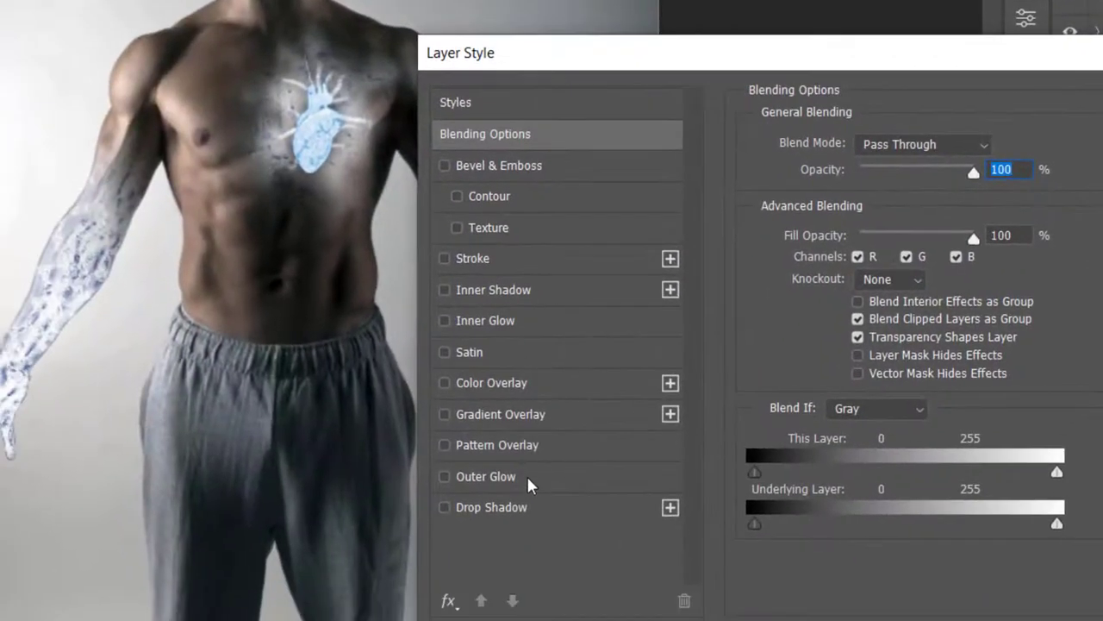
left_click(527, 477)
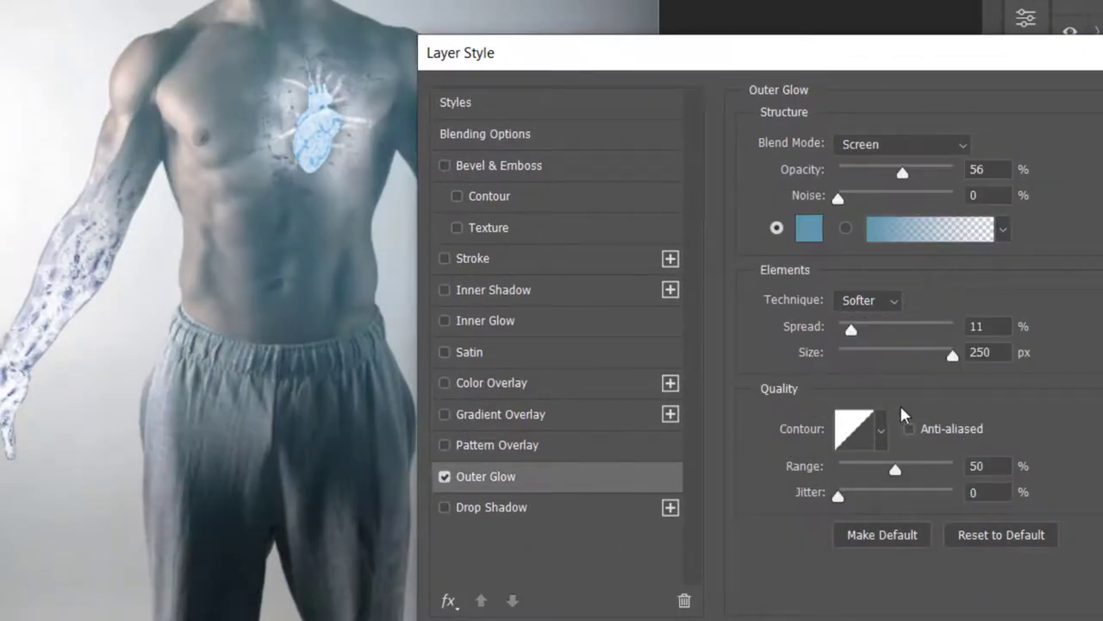
left_click_drag(879, 171, 867, 175)
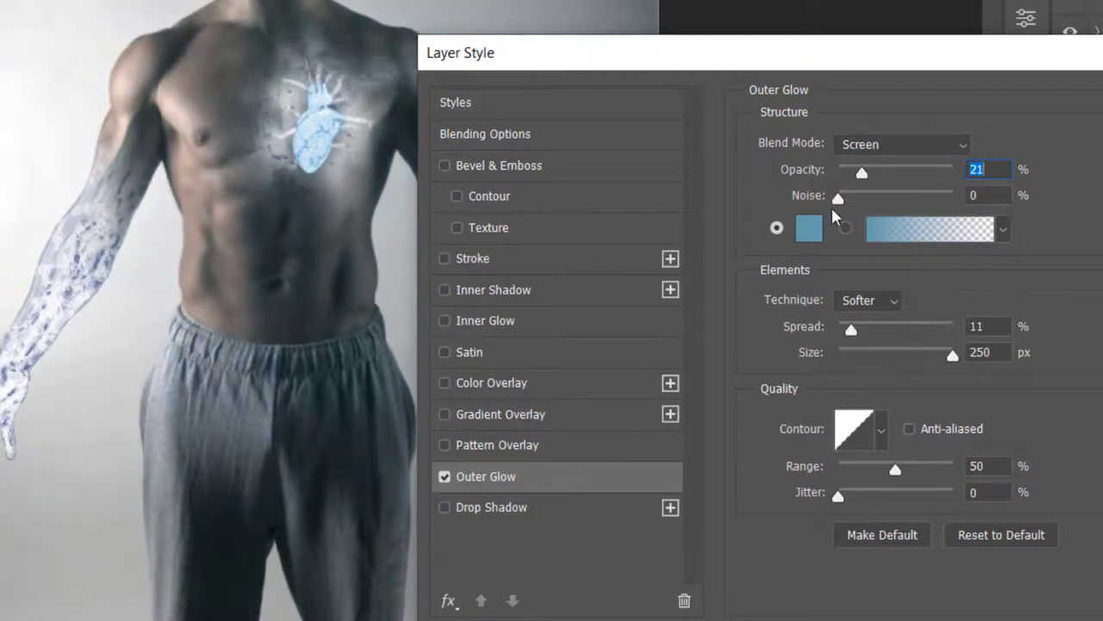
left_click(811, 246)
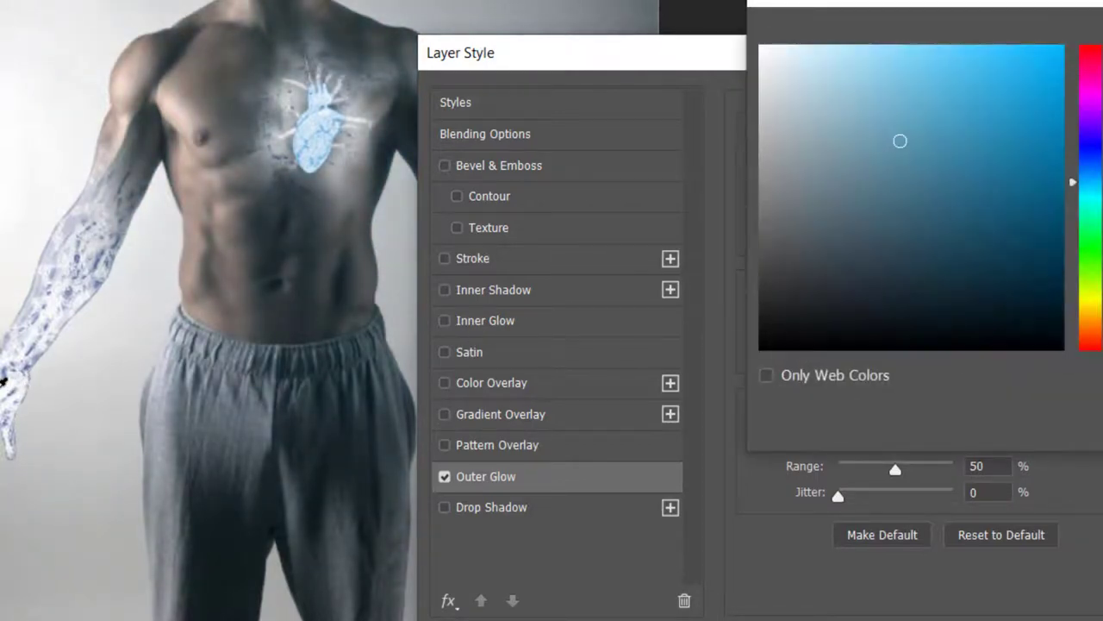
left_click(7, 387)
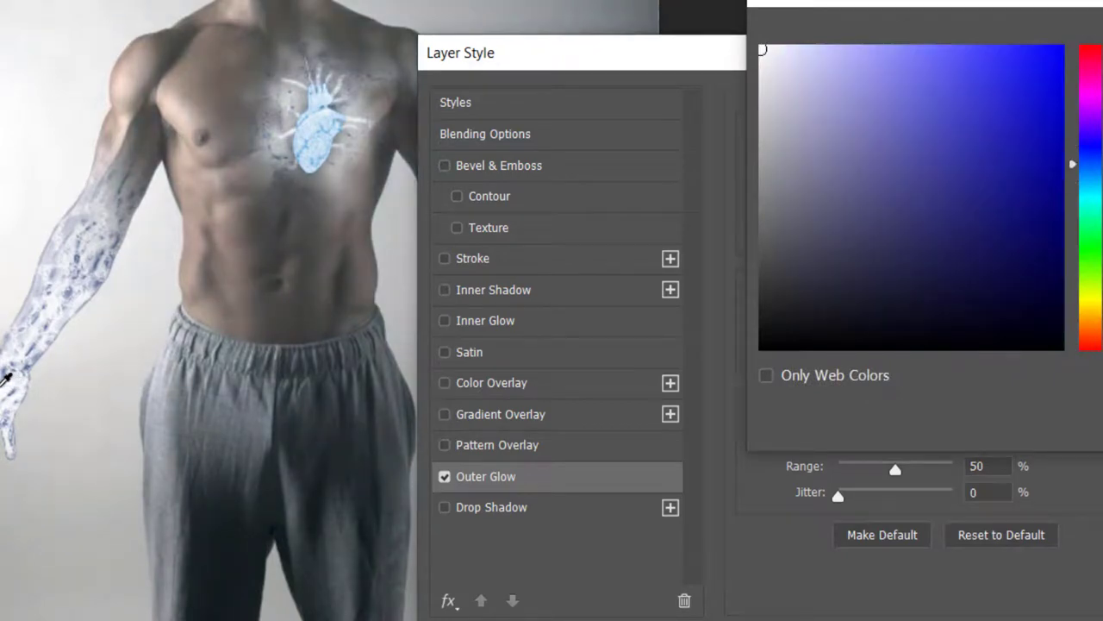
left_click(3, 366)
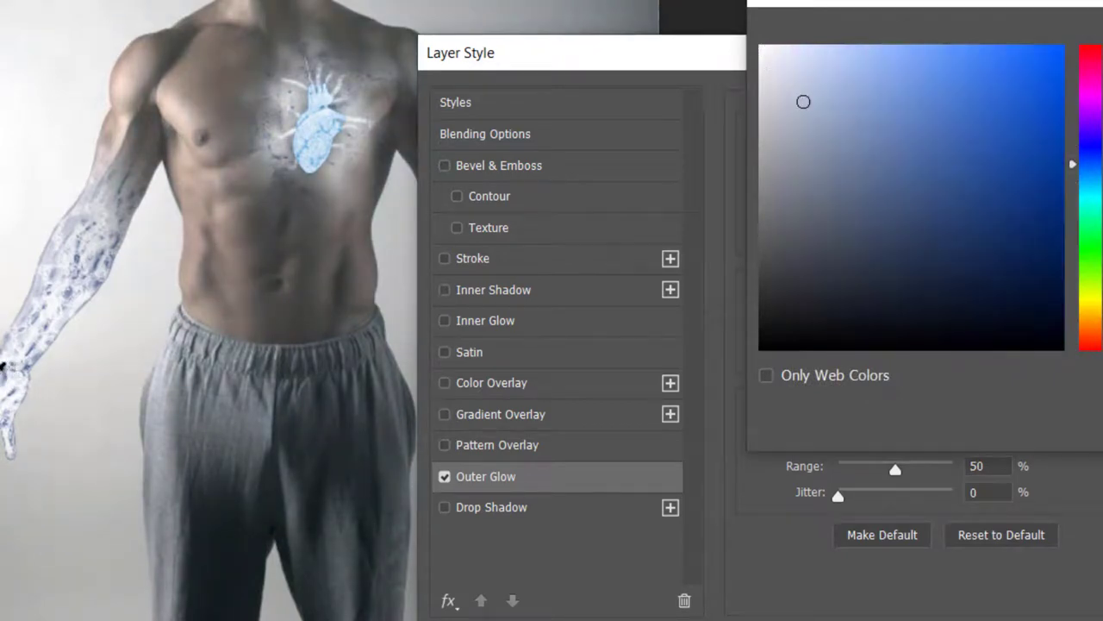
key("Return")
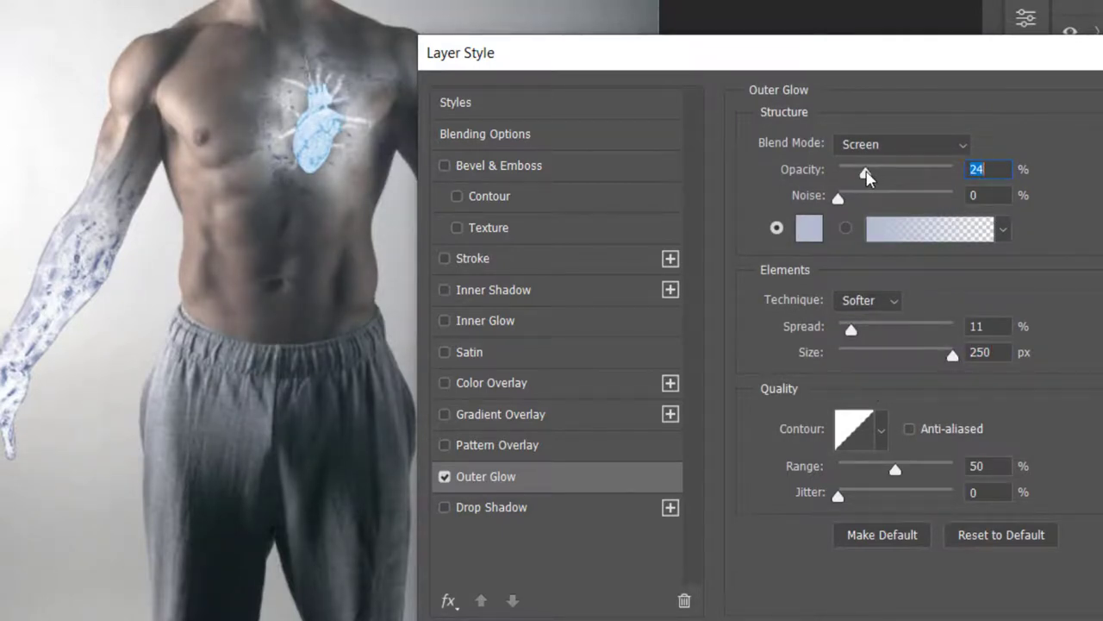
Step: Enable a black Inner Glow on Group 1 with Normal blend mode
left_click(485, 133)
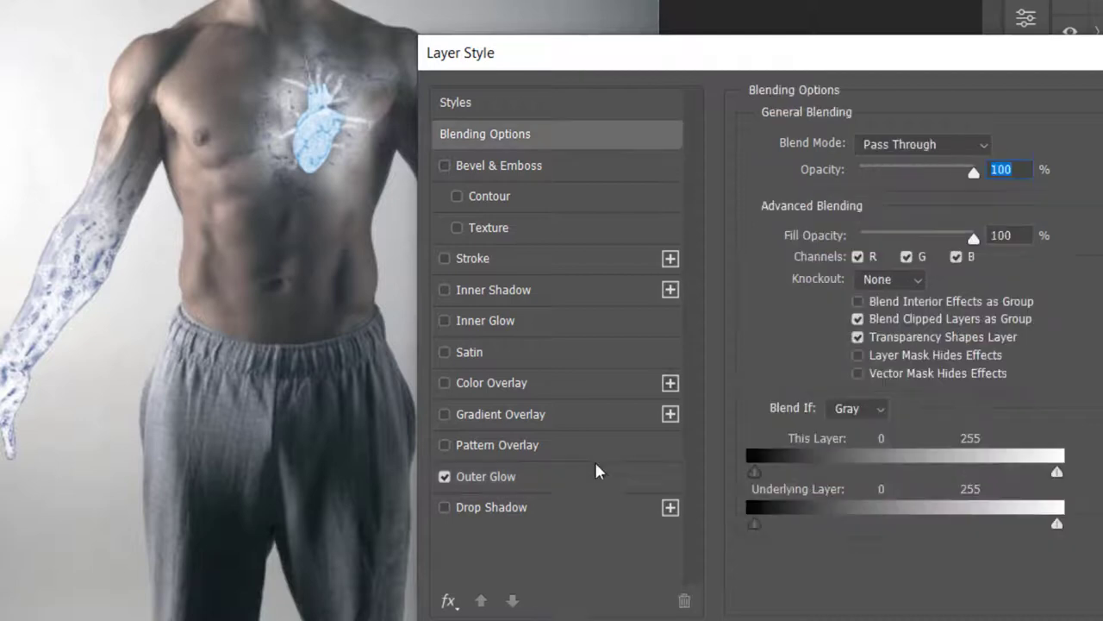
left_click(521, 322)
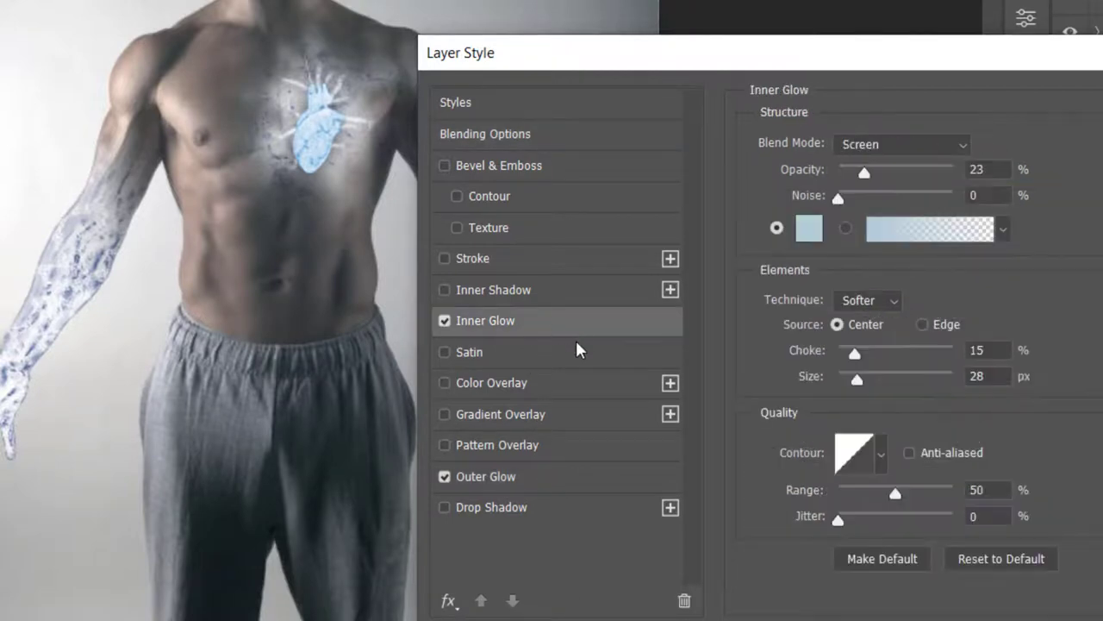
left_click(812, 228)
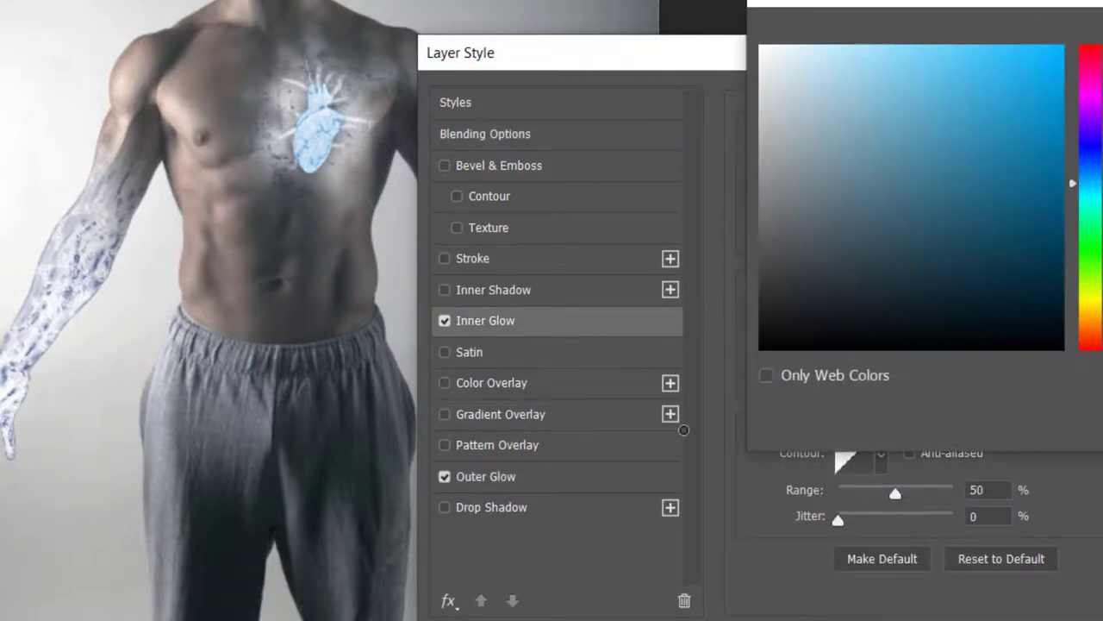
key("Return")
left_click(901, 144)
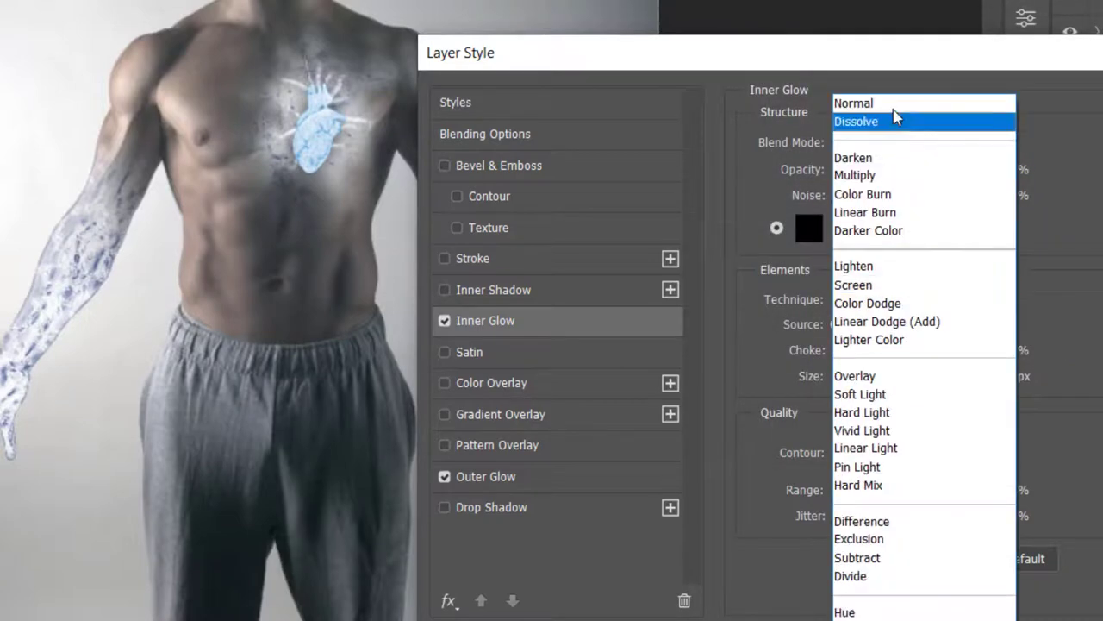
left_click(888, 106)
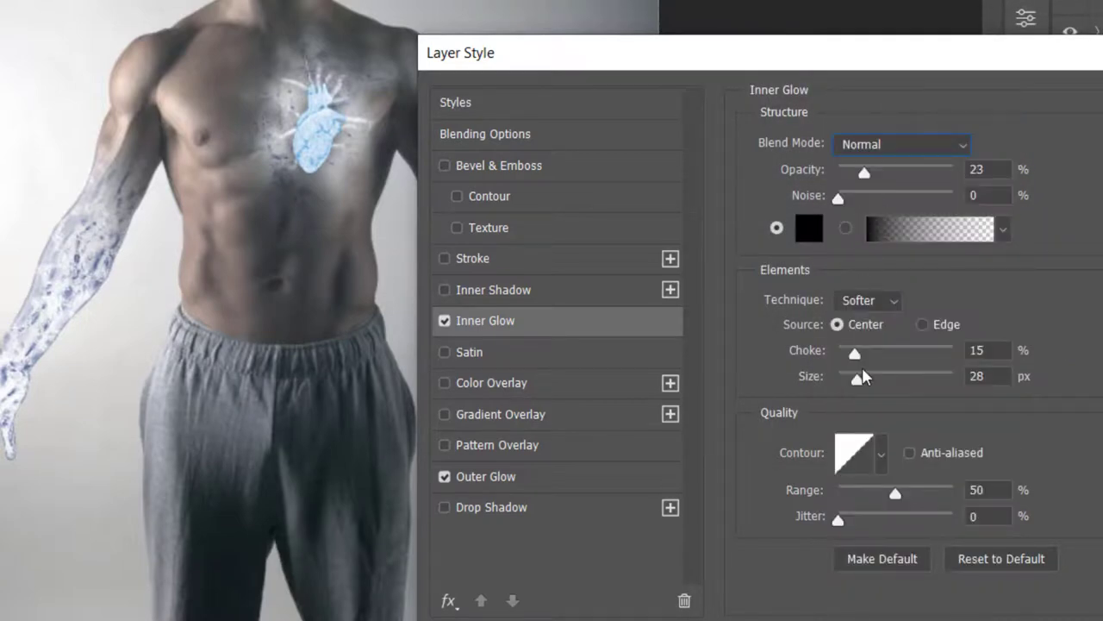
Step: Set the inner glow to Edge source, Choke 0%, Size 16 px and Opacity 13%
left_click_drag(819, 360, 881, 376)
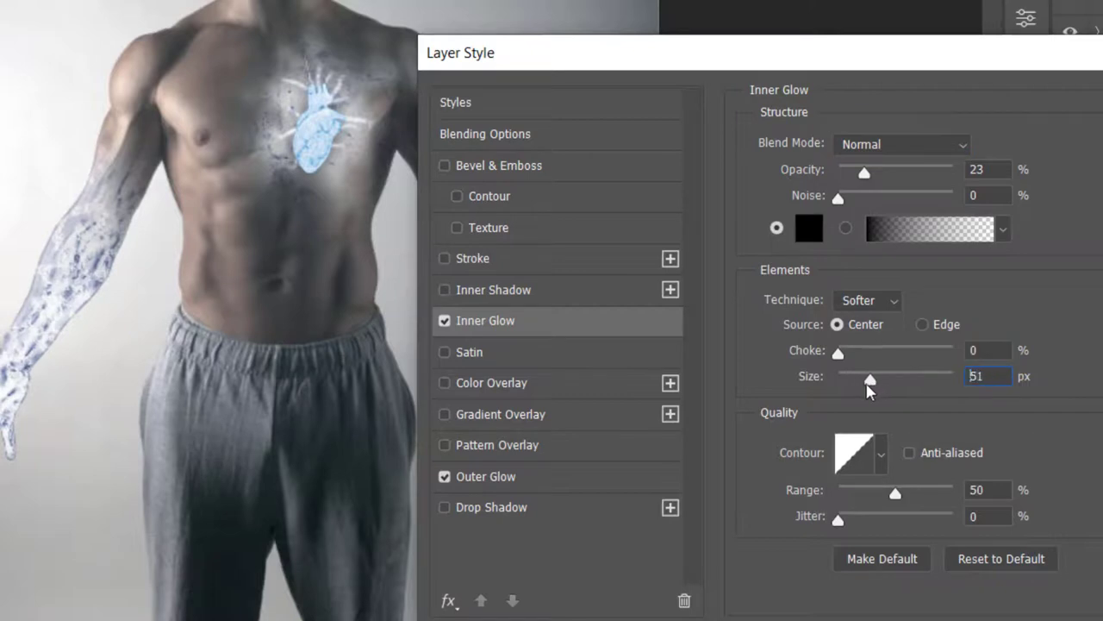
left_click(924, 325)
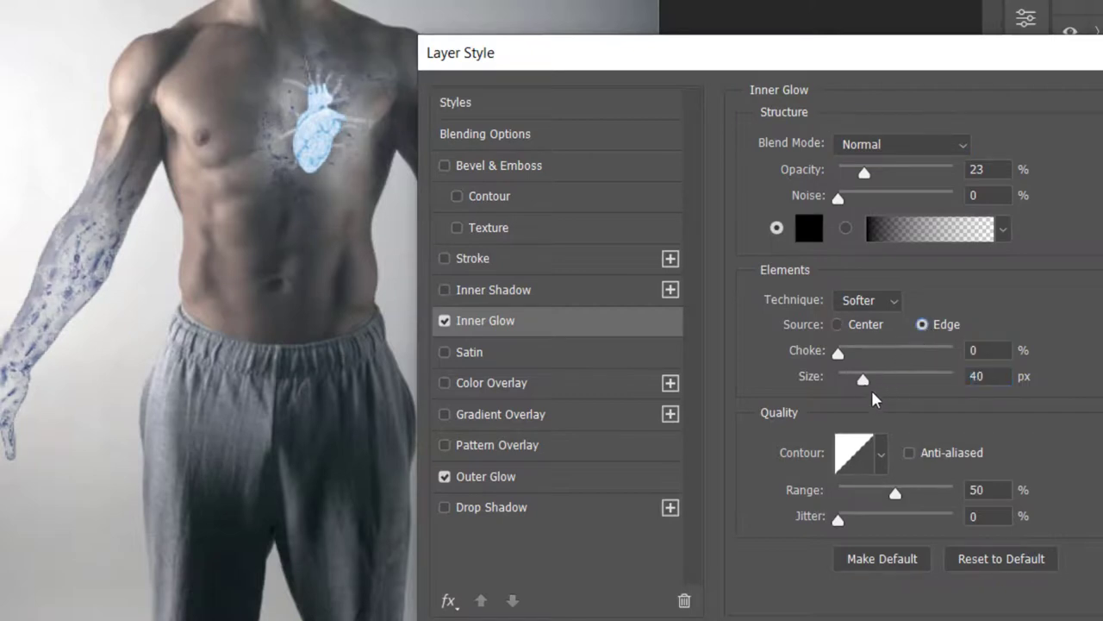
left_click_drag(878, 385, 889, 384)
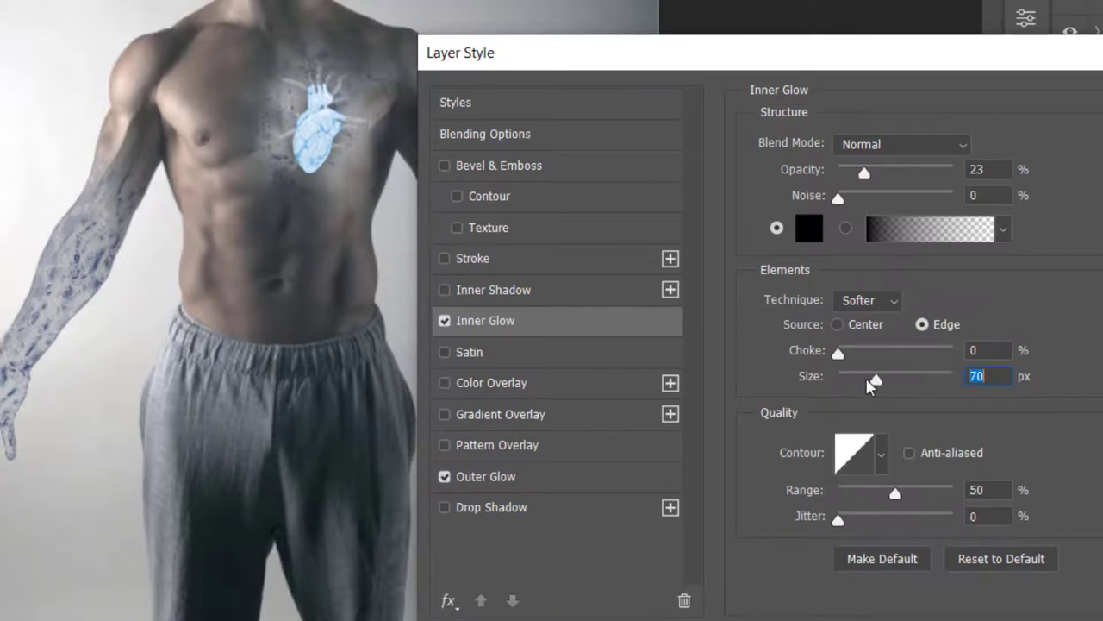
left_click_drag(869, 385, 861, 385)
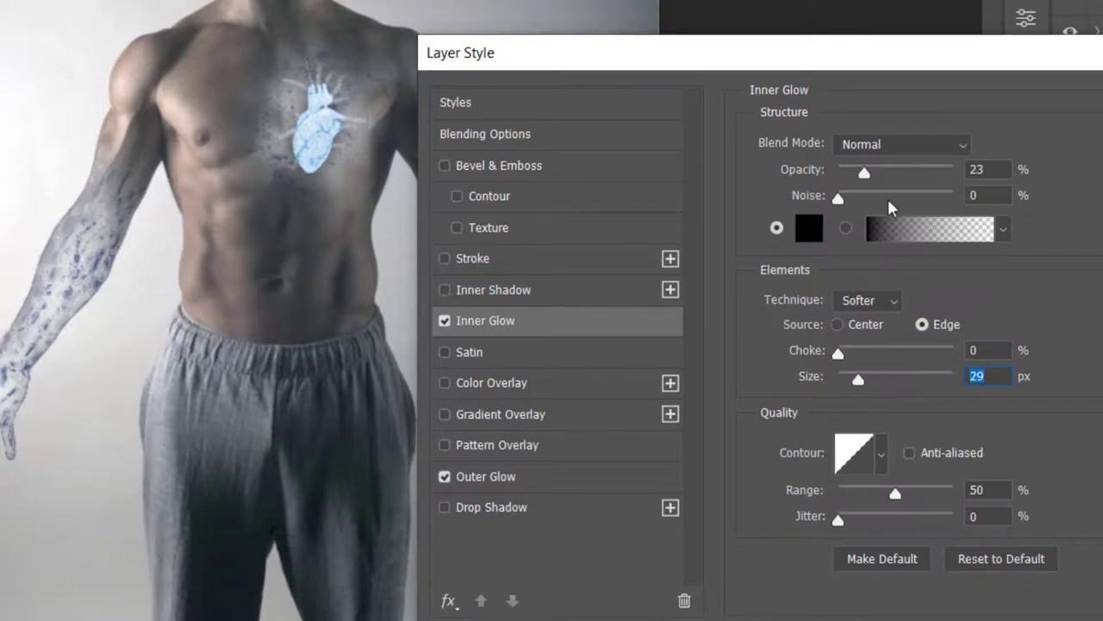
left_click_drag(861, 175, 854, 177)
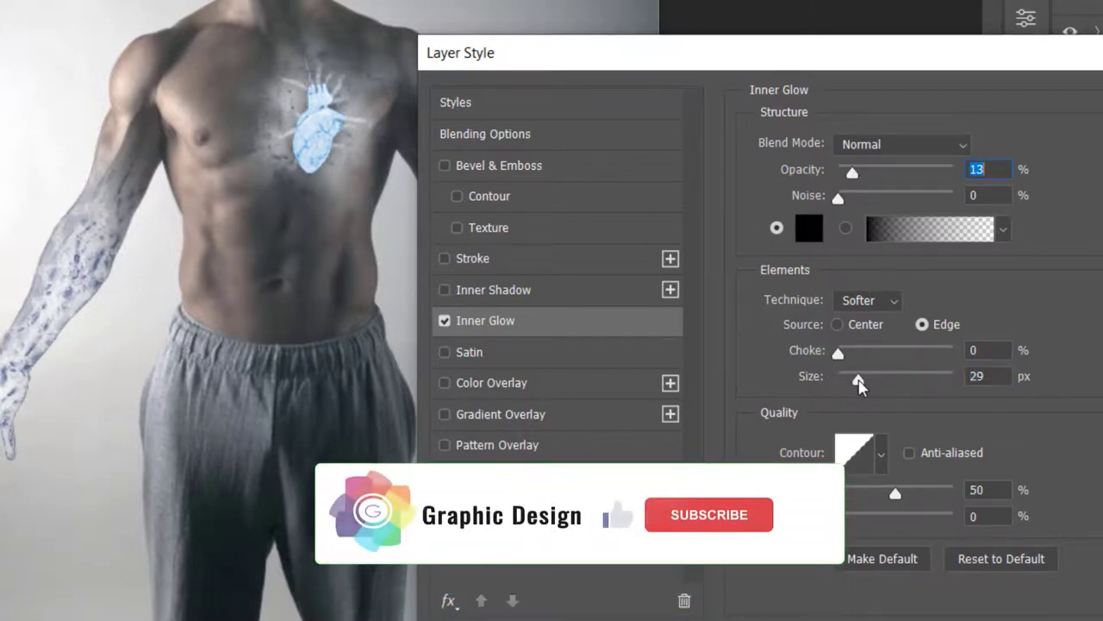
left_click_drag(859, 381, 852, 382)
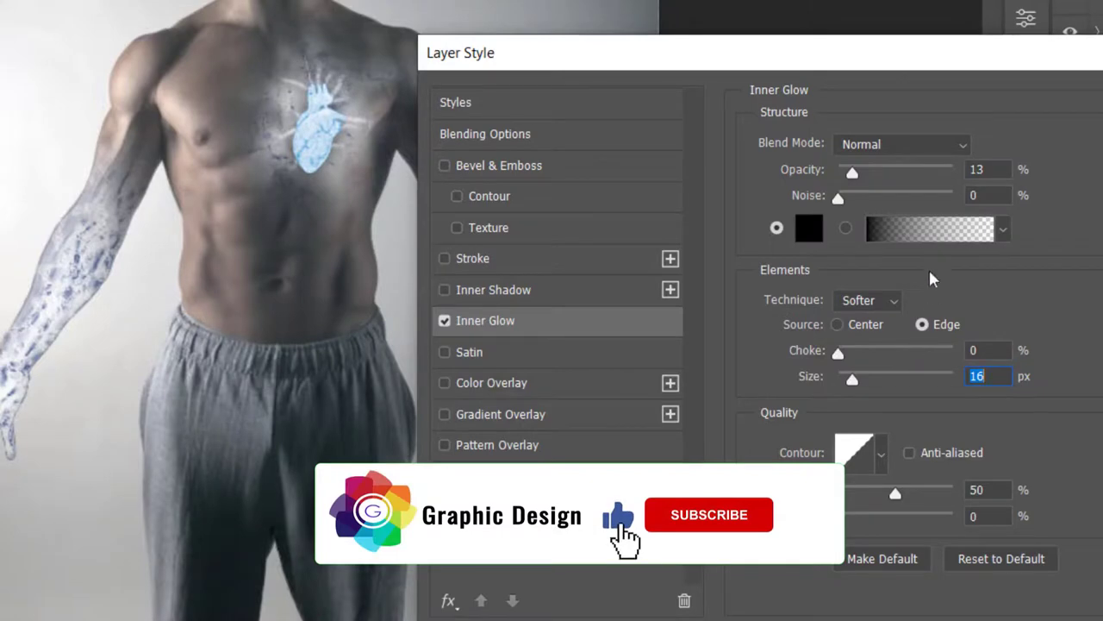
mouse_move(852, 175)
left_mouse_down()
mouse_move(863, 176)
mouse_move(853, 176)
left_mouse_up()
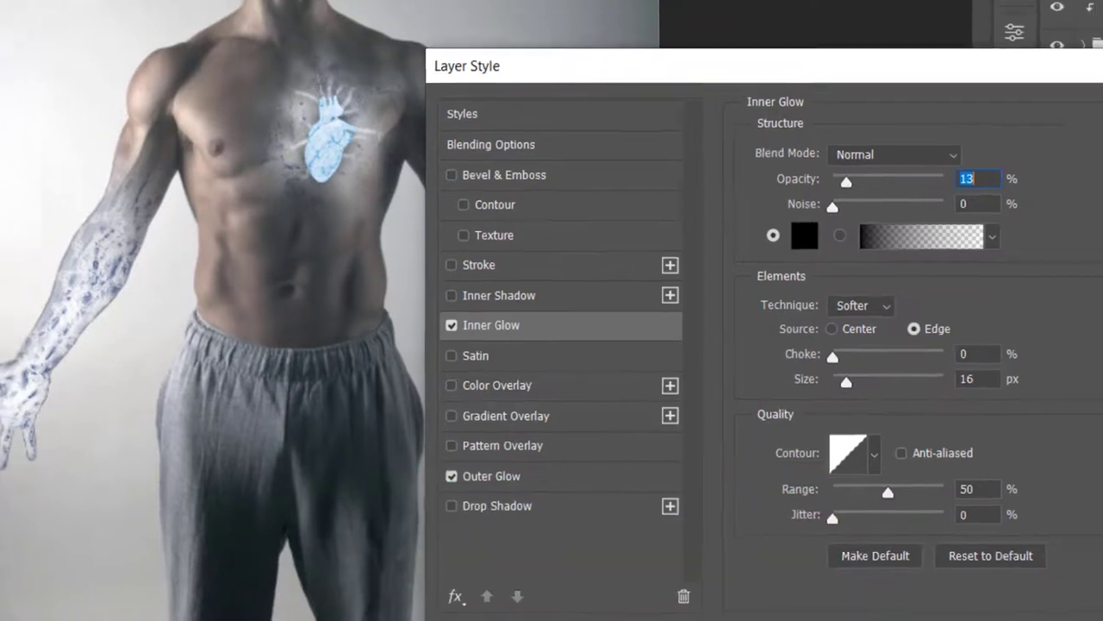
Step: Apply the glow layer styles and toggle the outer and inner glows to compare the look
left_click(1064, 217)
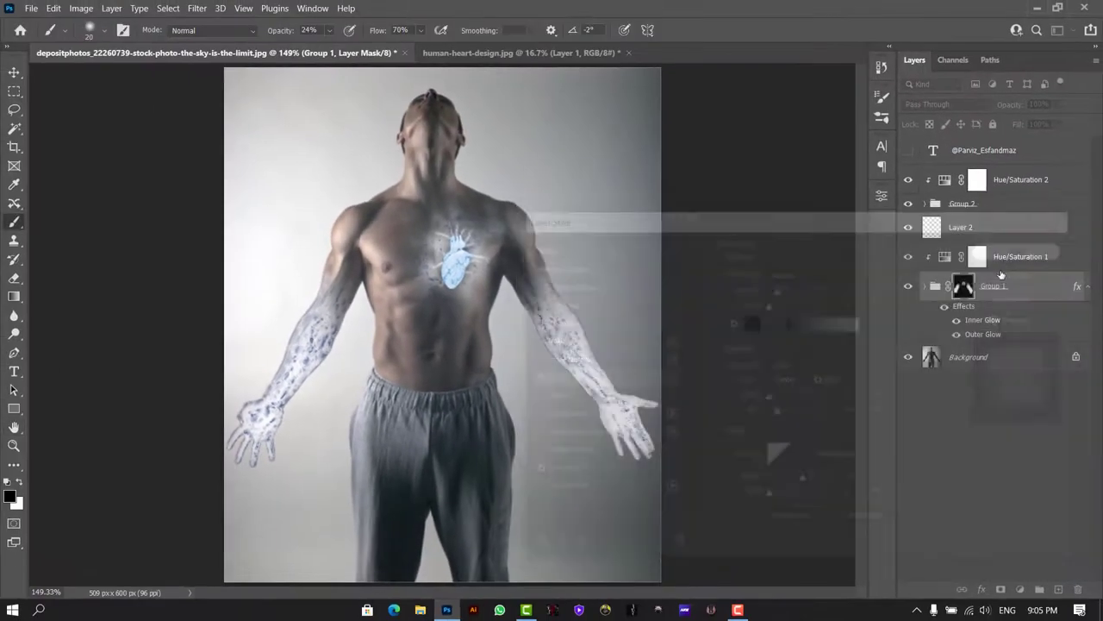
left_click(956, 334)
left_click(956, 335)
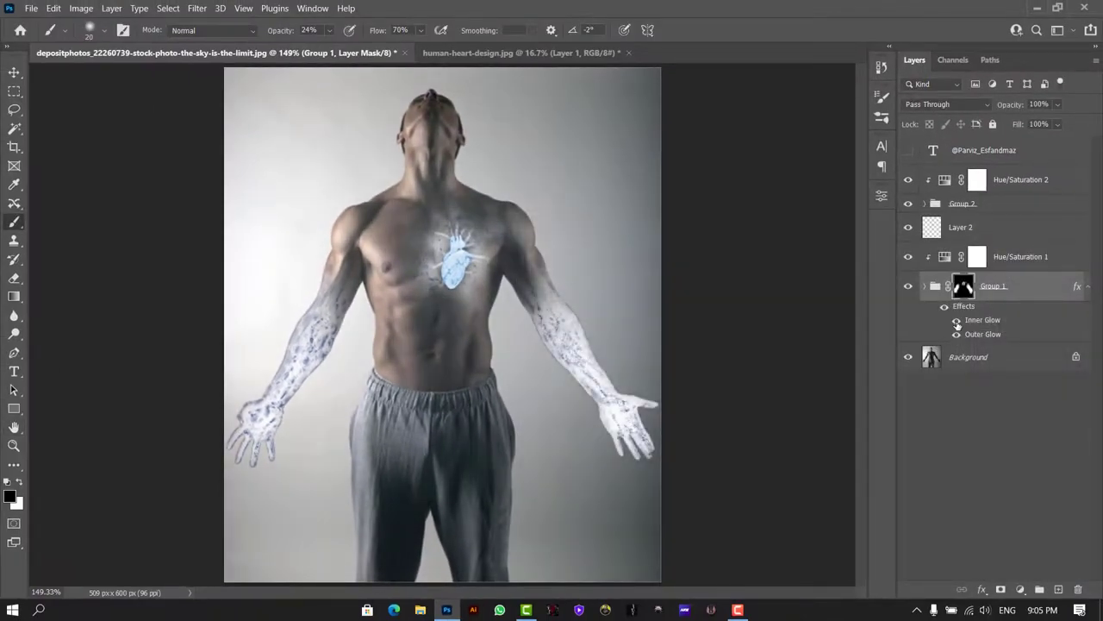
left_click(956, 320)
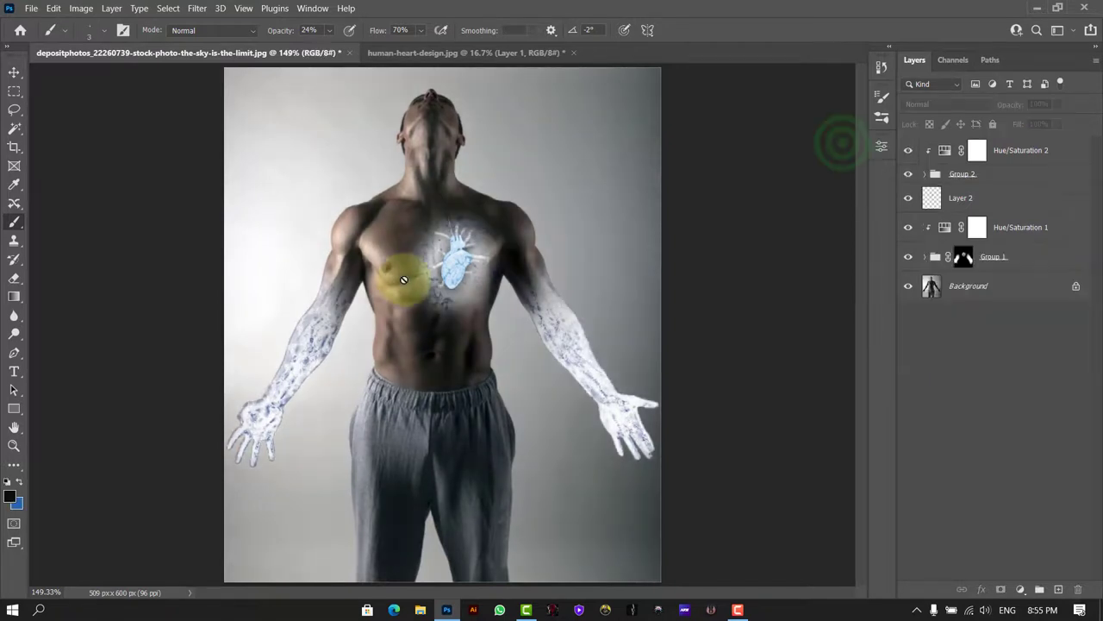
Step: Add a horizontal text layer with the author's handle in white
right_click(13, 372)
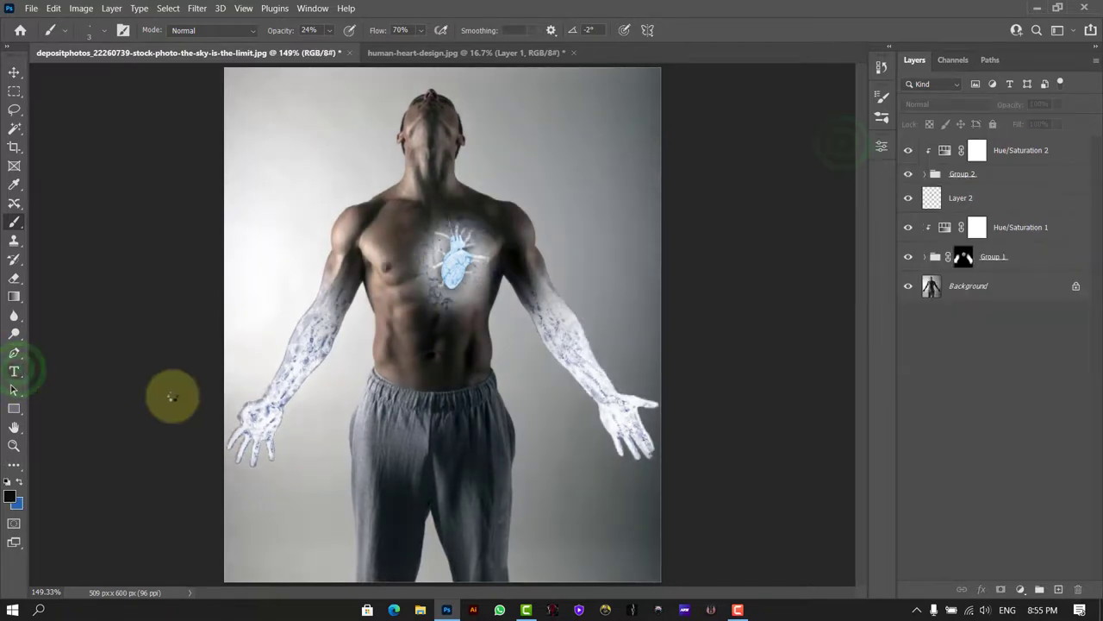
left_click(51, 369)
left_click_drag(183, 246, 678, 509)
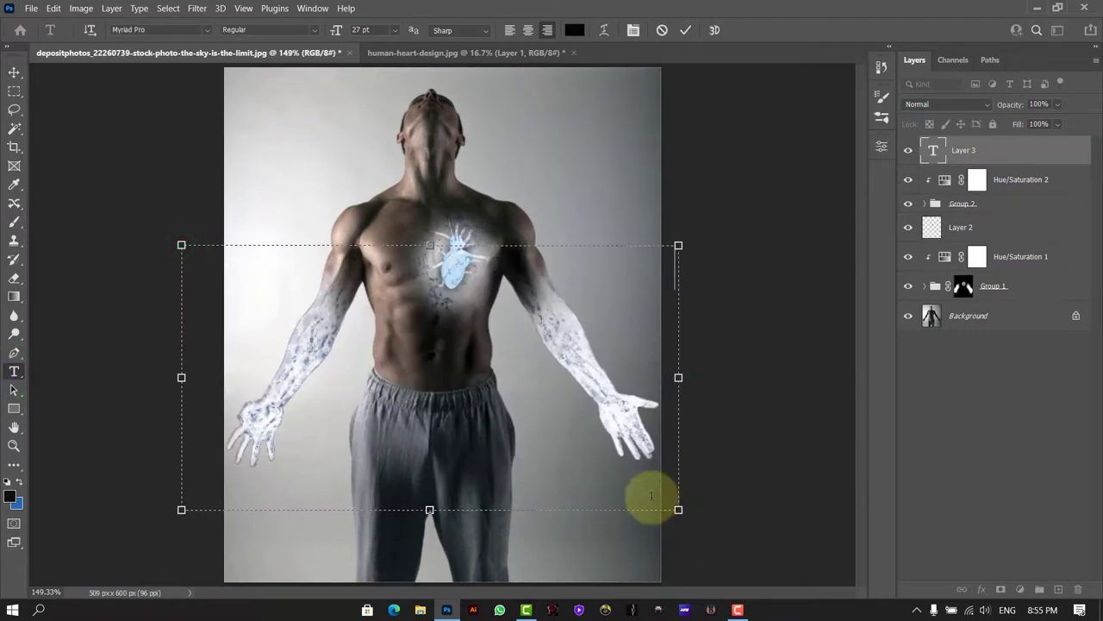
type("@Parviz")
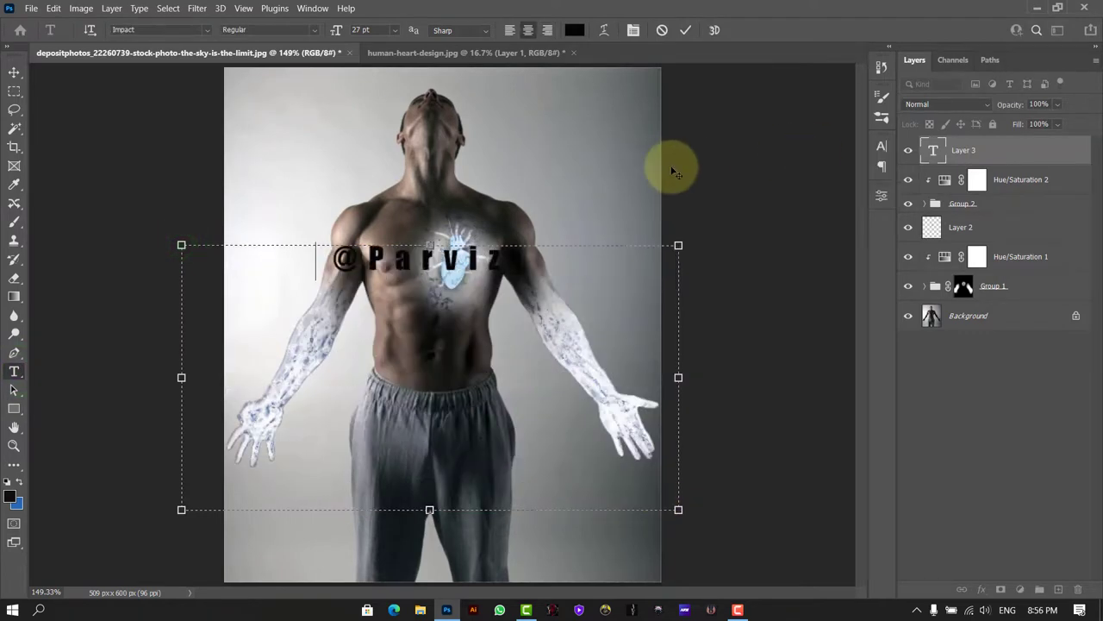
type("_Esfandmaz")
key("ctrl+a")
left_click(578, 30)
left_click(724, 216)
left_click(1054, 211)
left_click(686, 30)
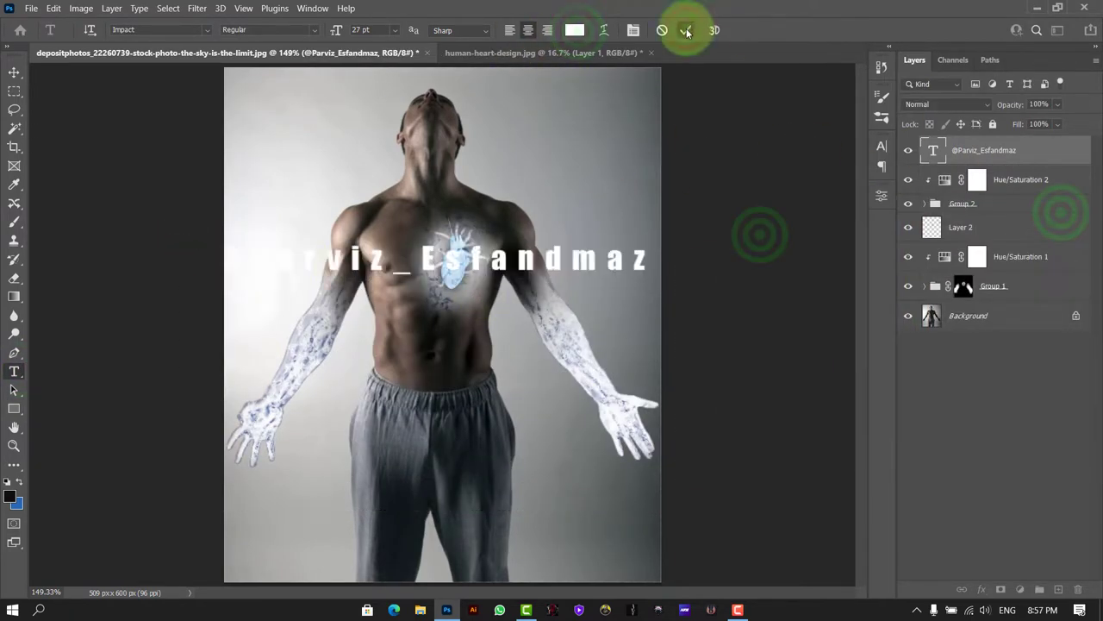
Step: Scale the watermark down, place it at bottom centre, then marquee-select the whole canvas
key("ctrl+t")
left_click_drag(183, 246, 569, 406)
left_click_drag(604, 483, 468, 587)
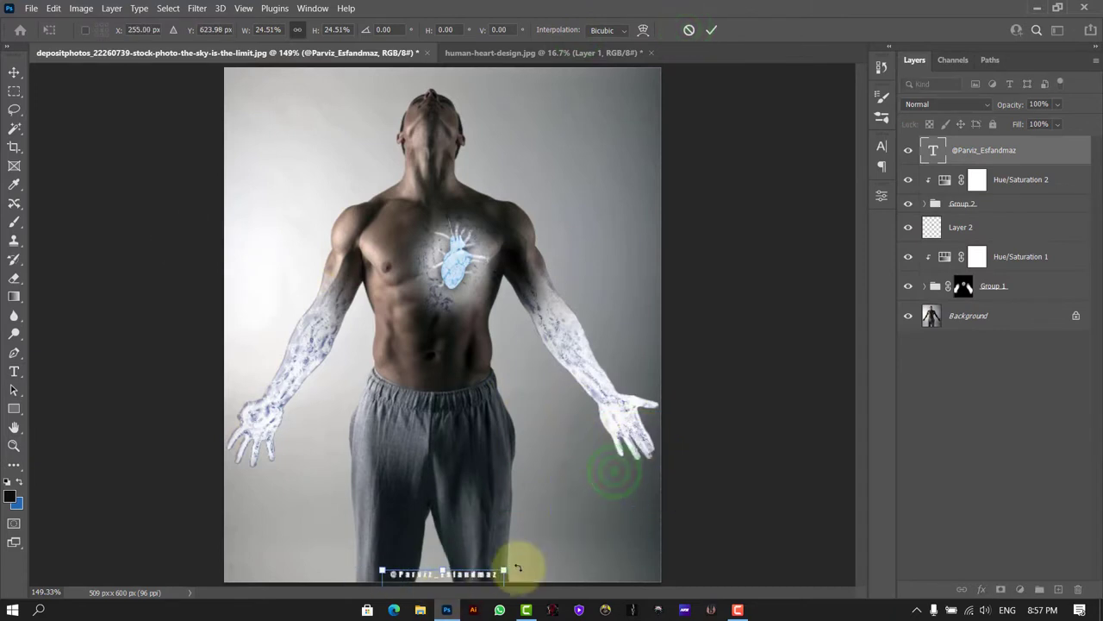
left_click(711, 30)
left_click(14, 91)
left_click_drag(166, 67, 837, 569)
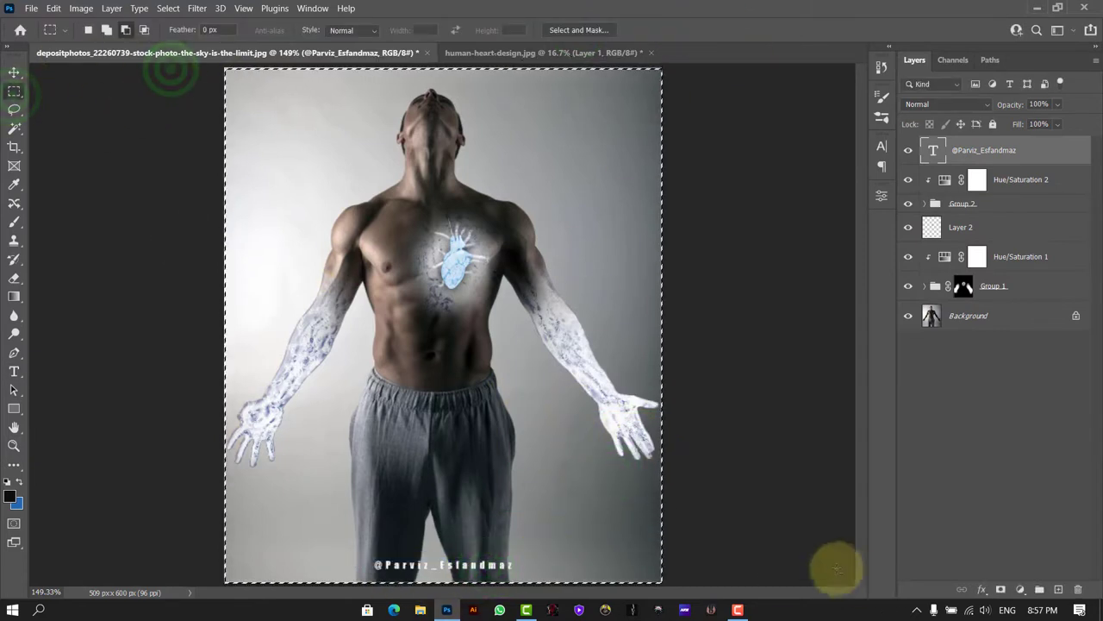
key("v")
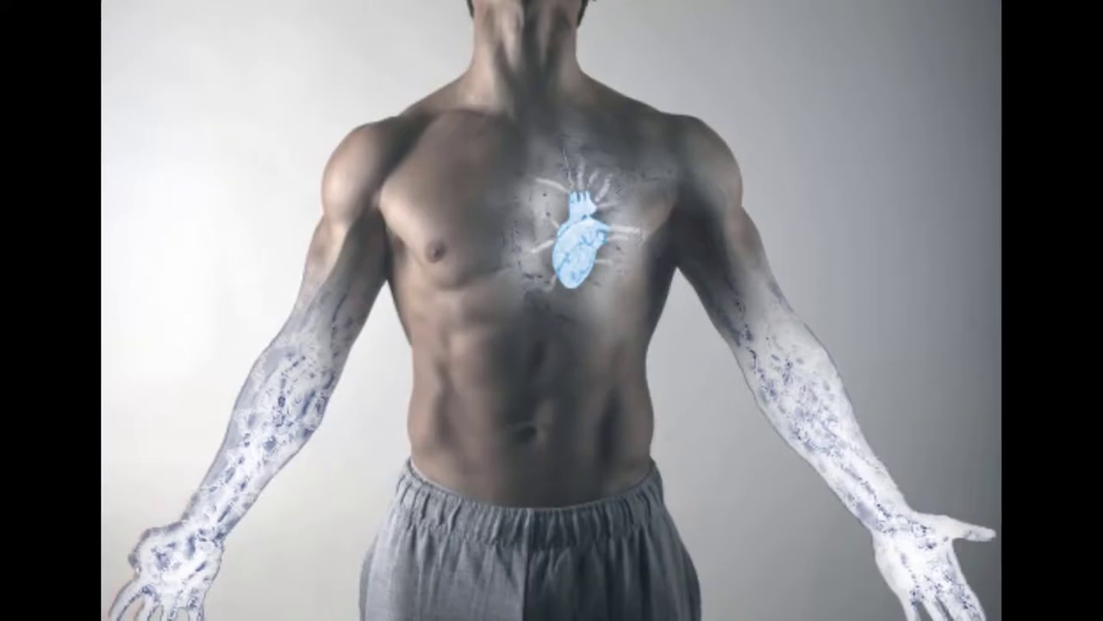